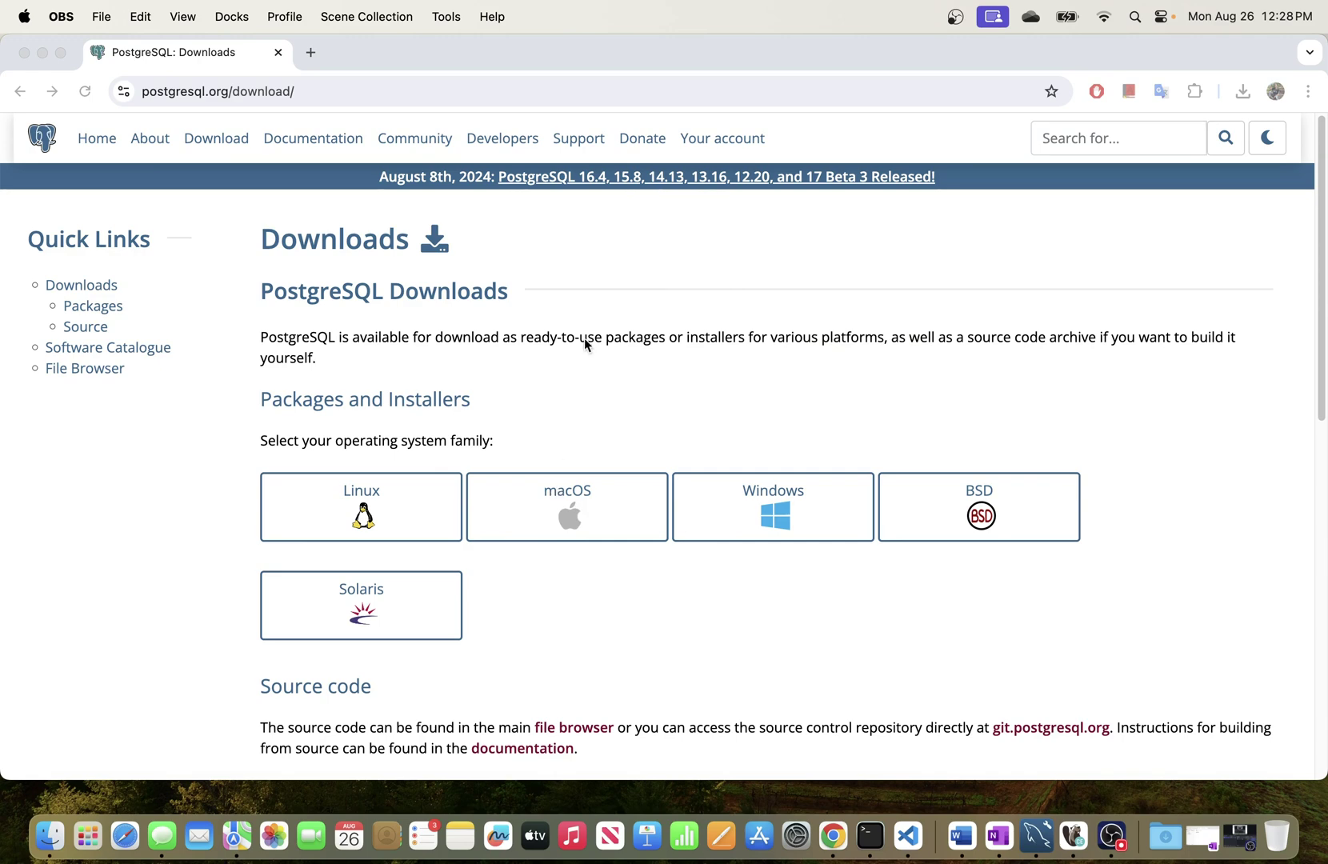
- Search Google for postgresql in a new tab and open the official PostgreSQL site from the results in its own tab
click(311, 53)
text(pos)
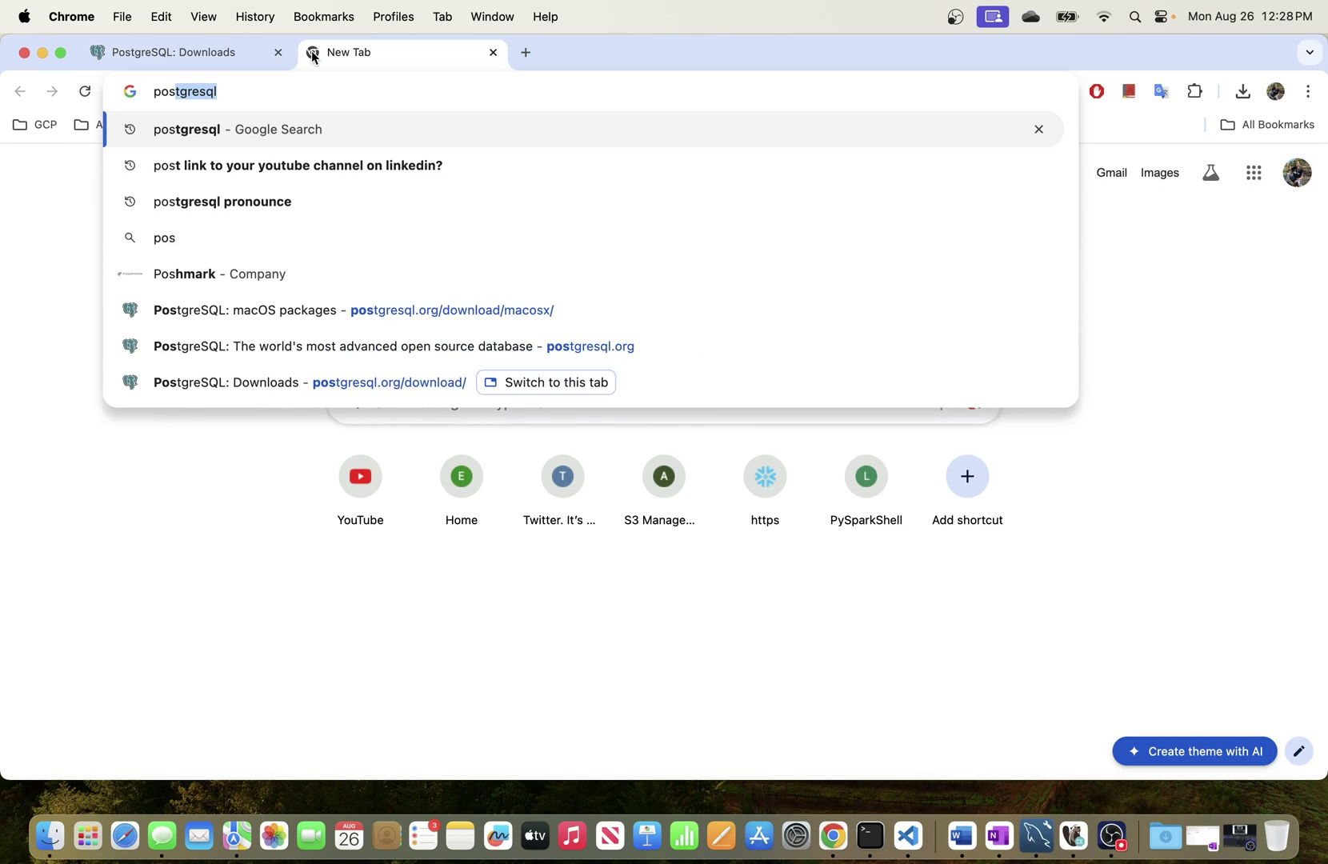
key(Return)
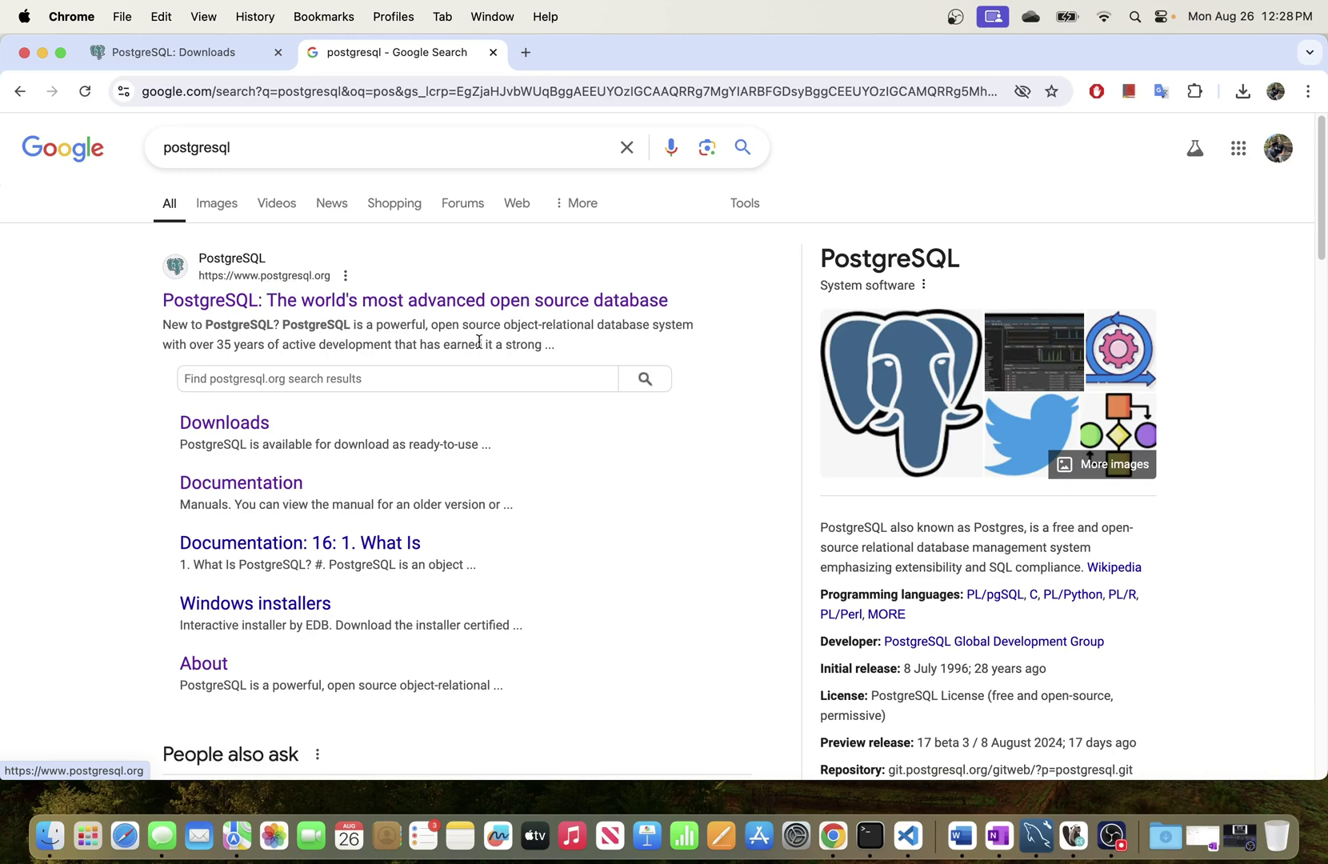
right_click(372, 308)
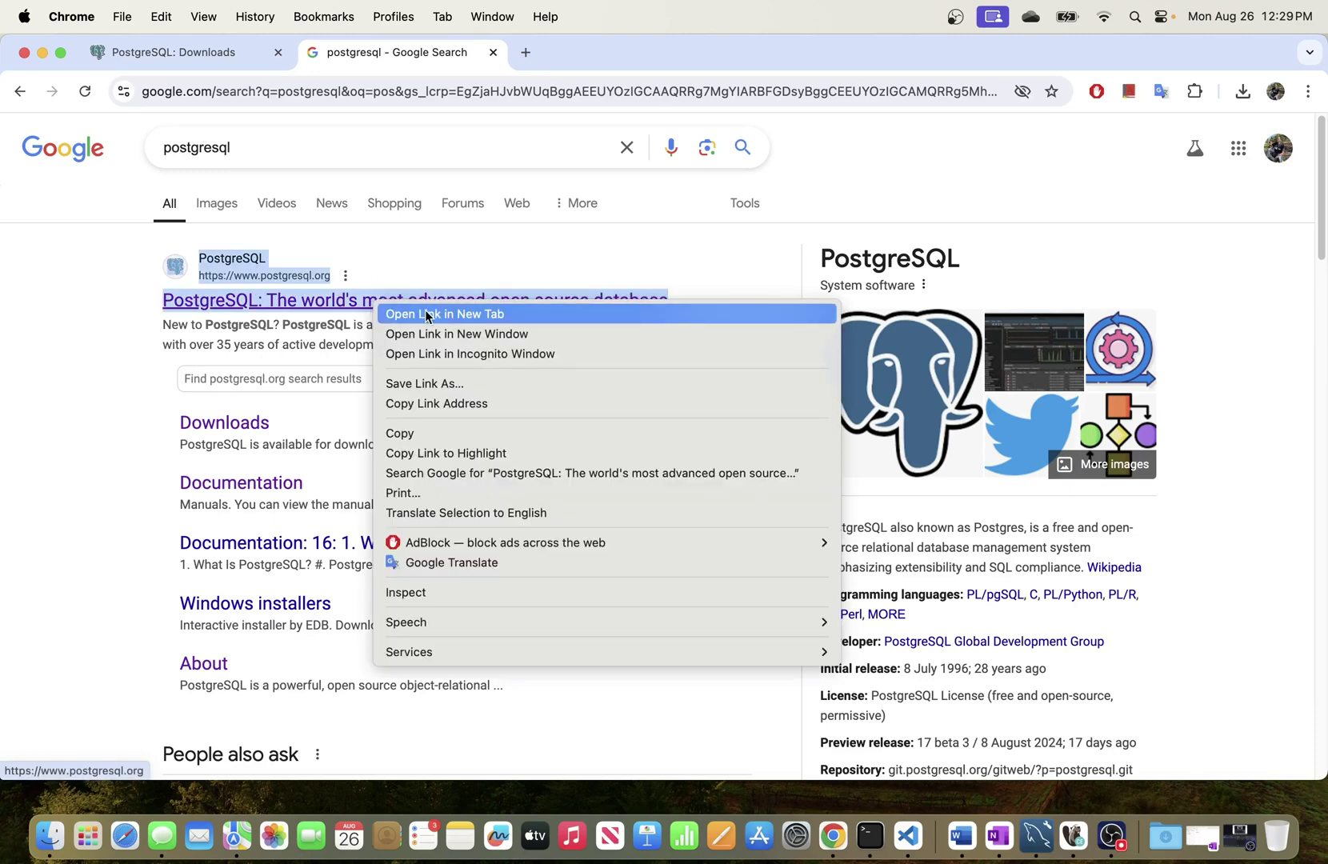
click(388, 314)
click(573, 52)
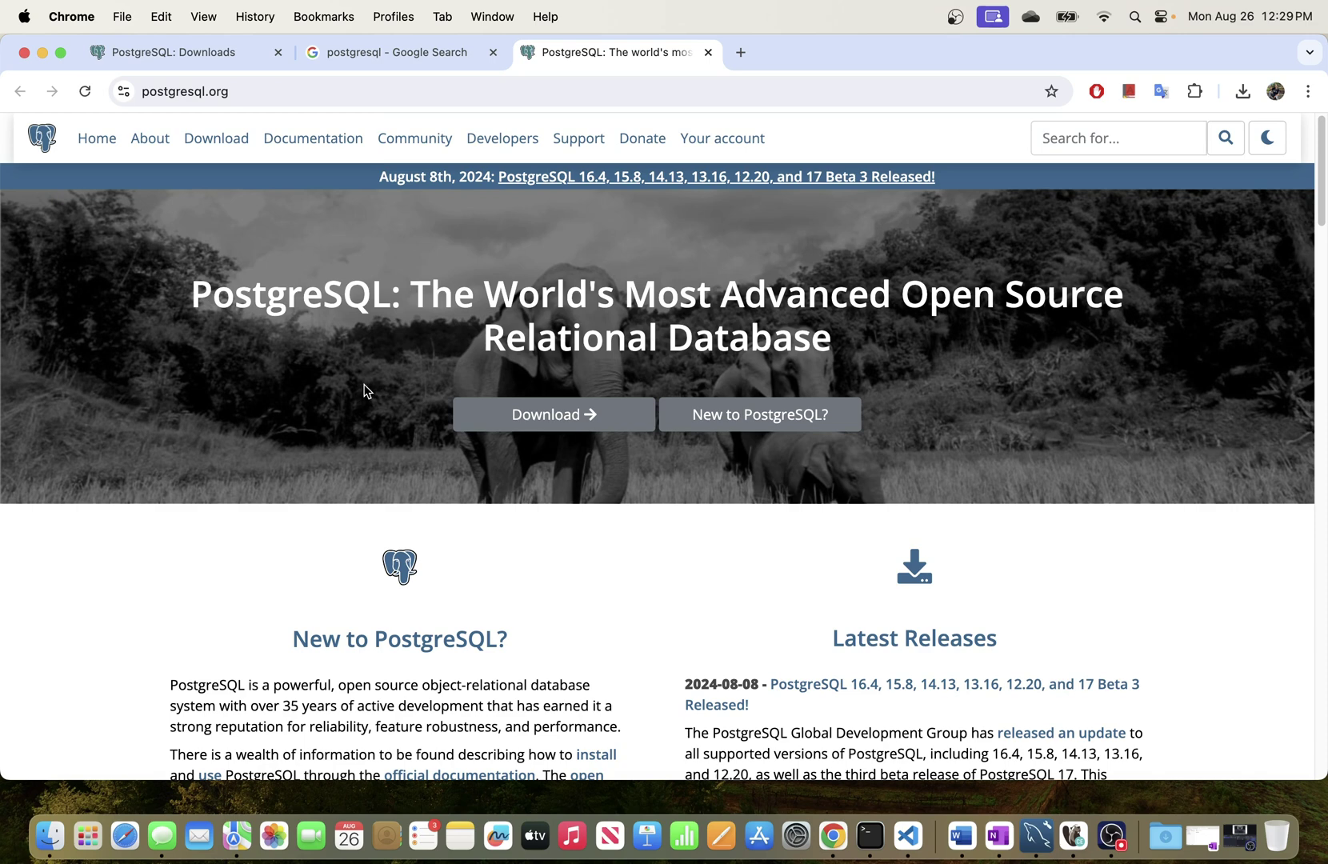
- View the PostgreSQL Download page in a separate tab, and return to the site's home page
right_click(223, 144)
click(241, 145)
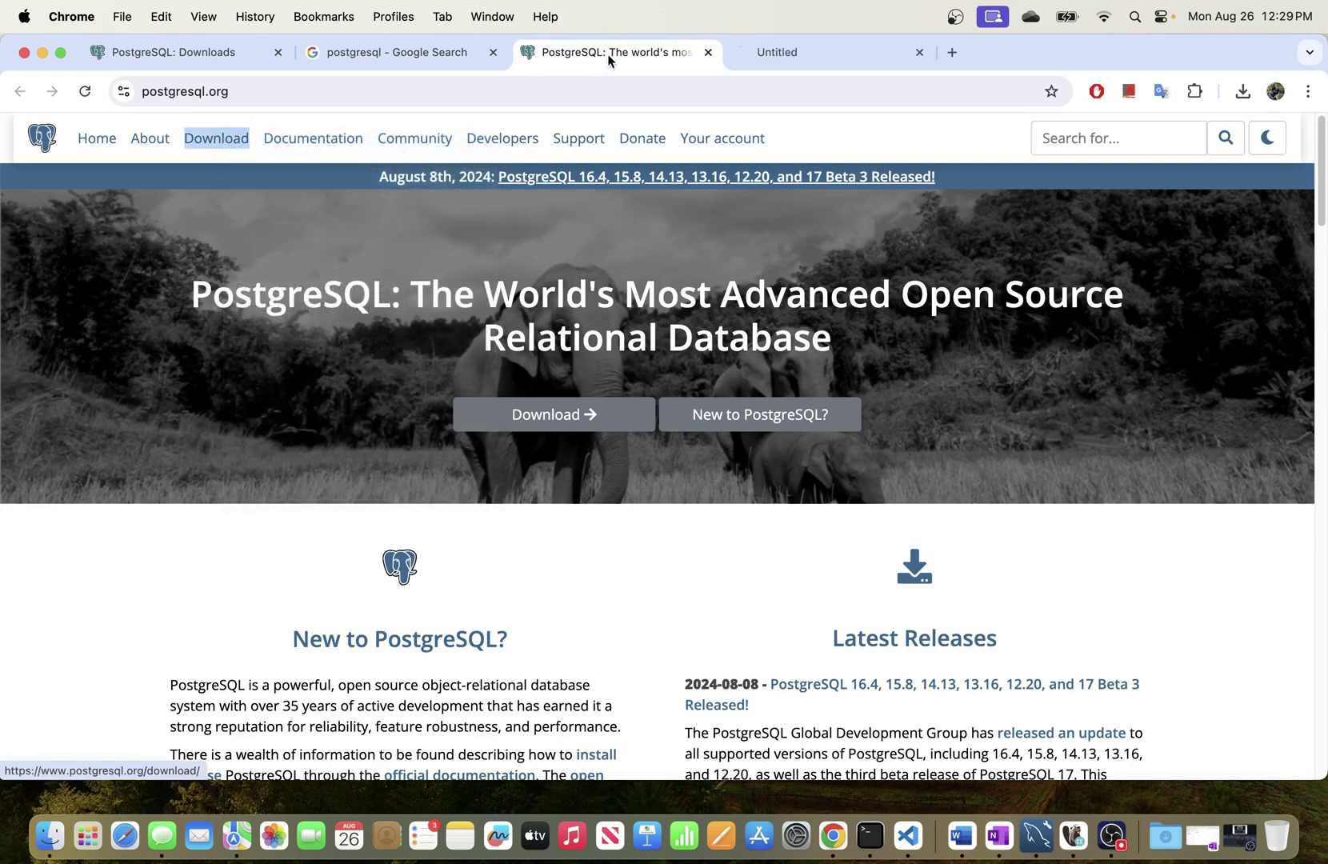
click(788, 53)
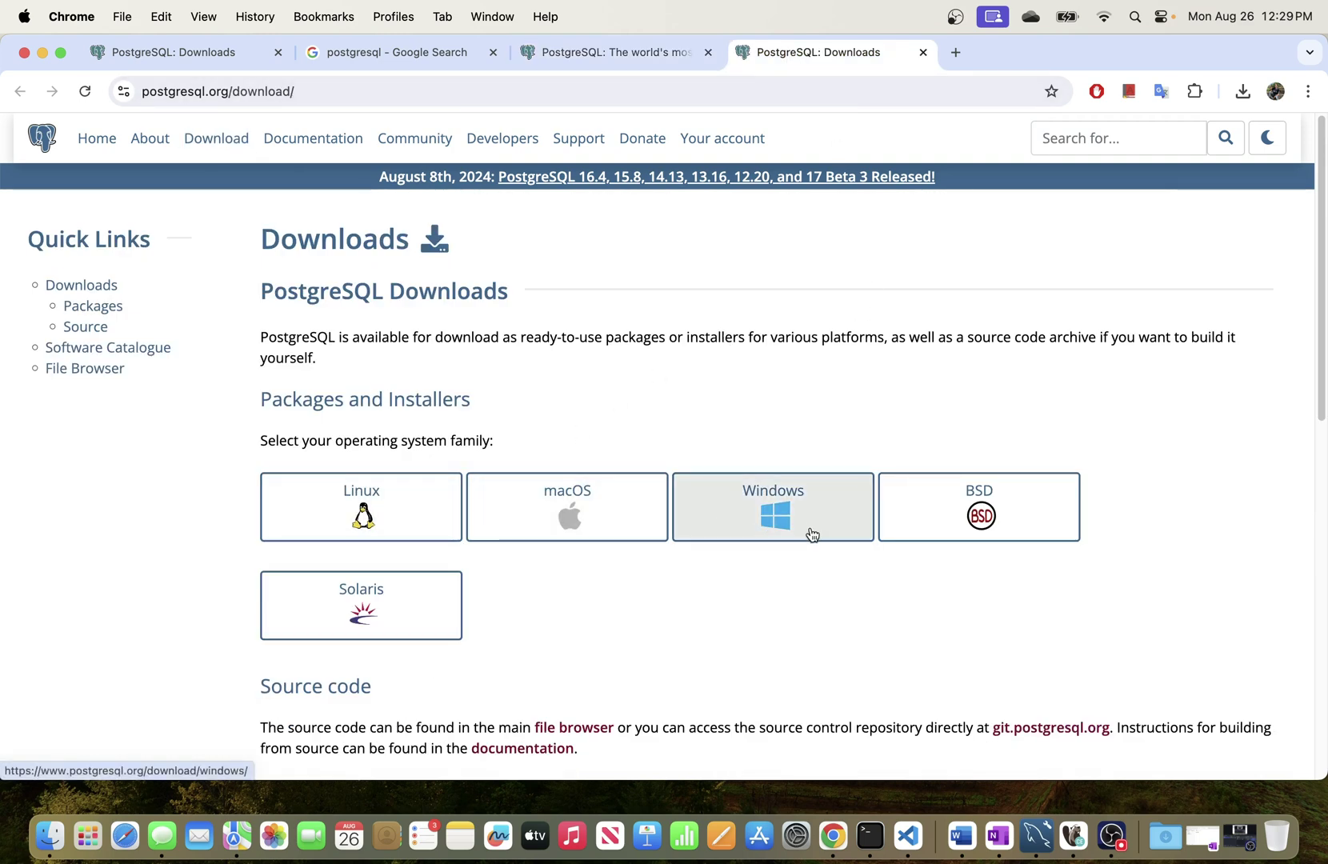
click(569, 54)
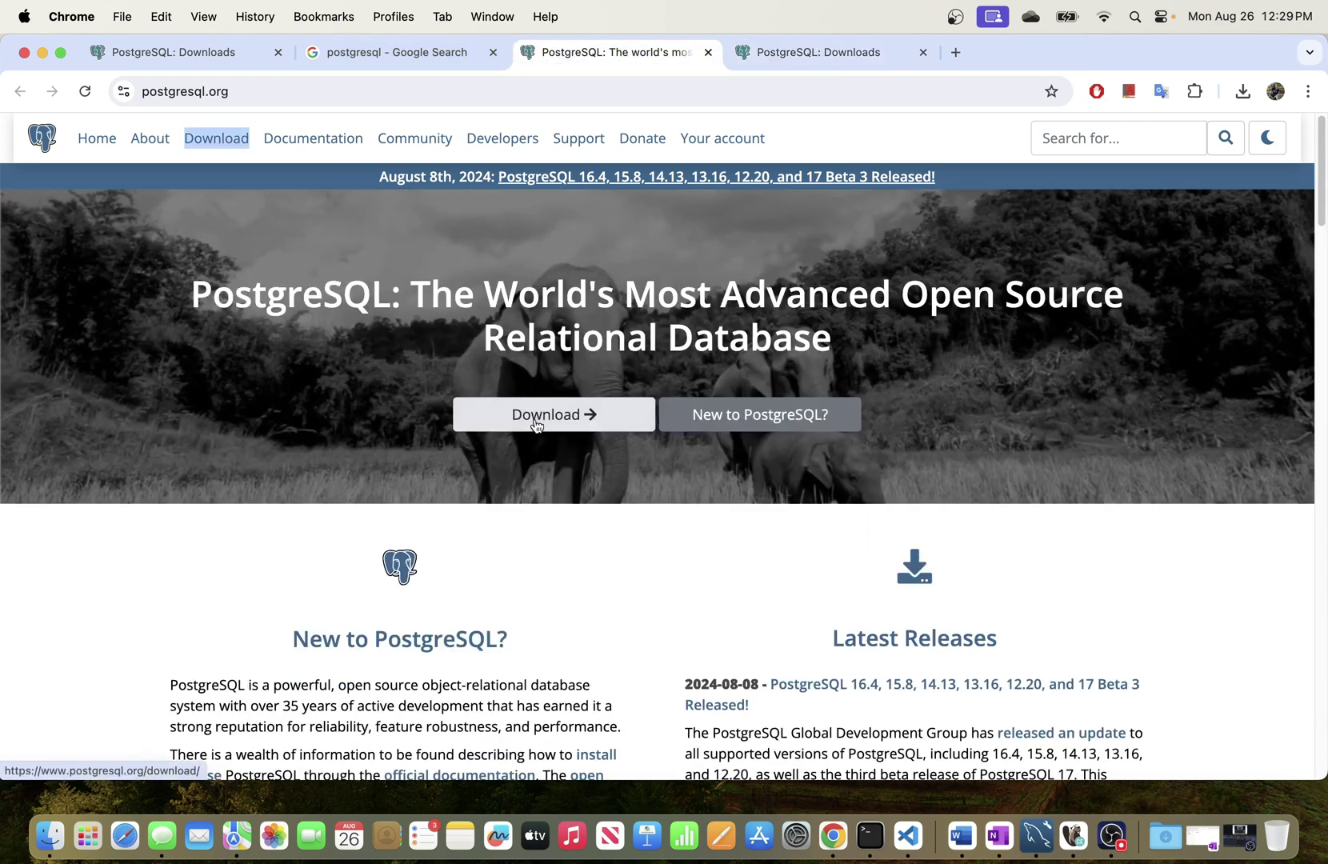
- Go from the PostgreSQL home page to the downloads page and open the macOS packages page
click(575, 415)
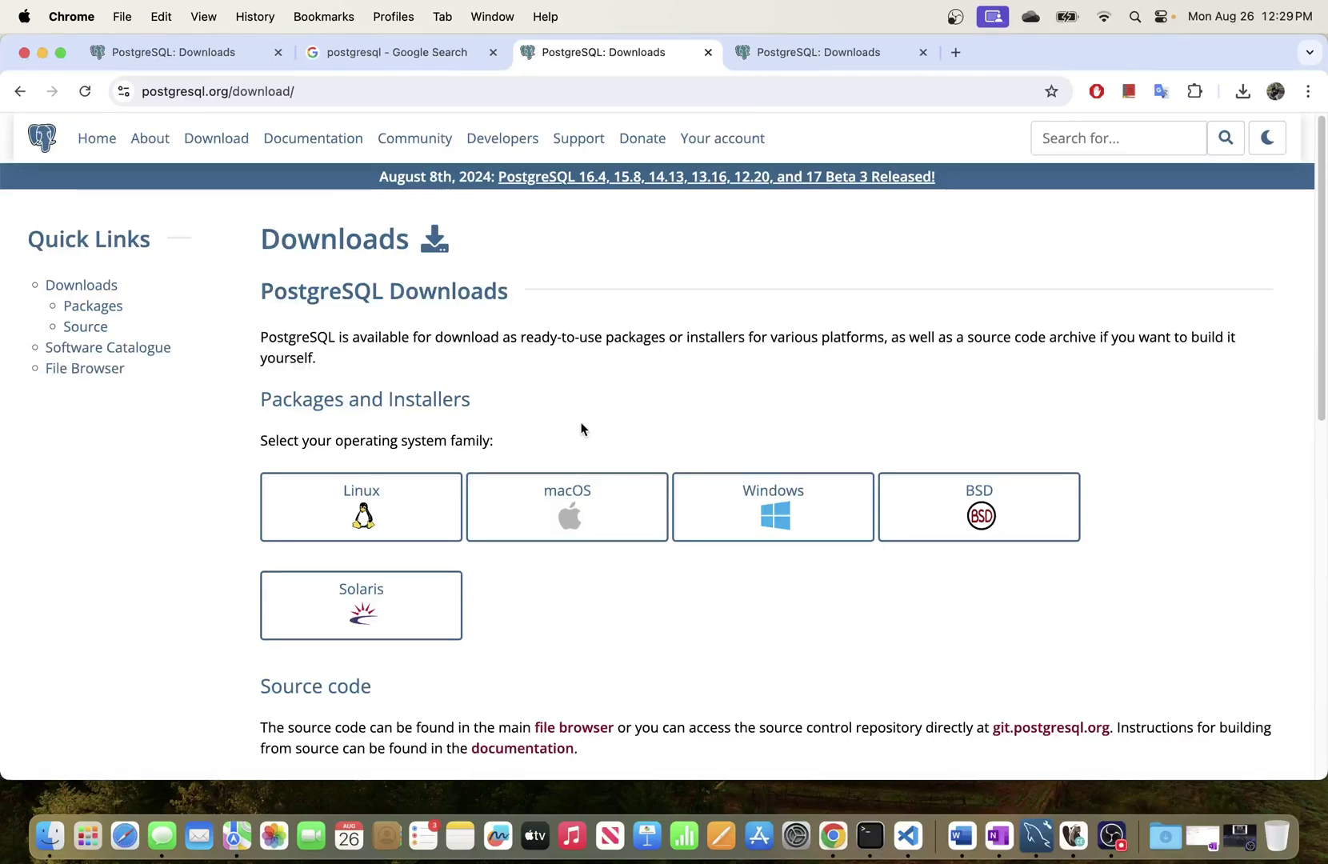
scroll(576, 413, down, 1)
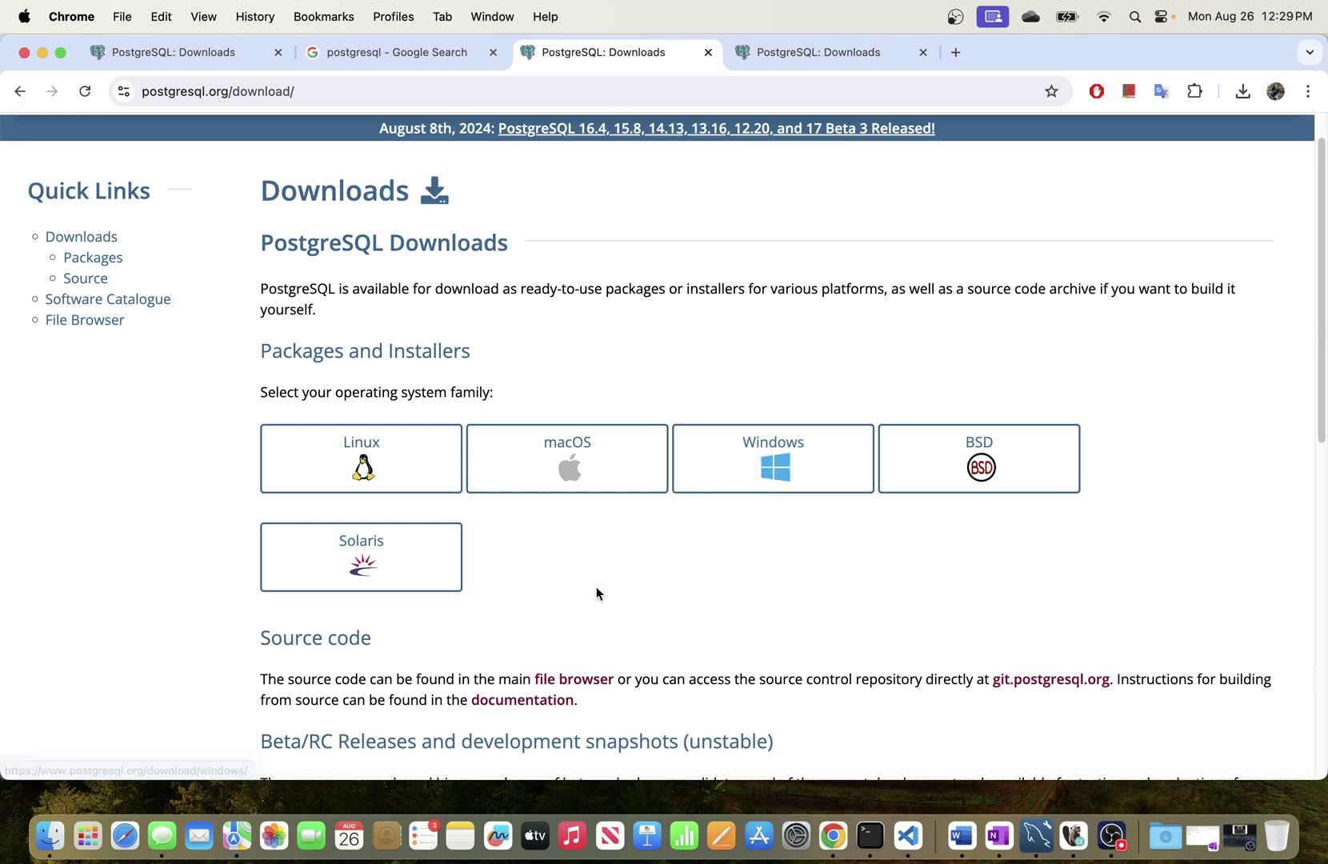
click(567, 468)
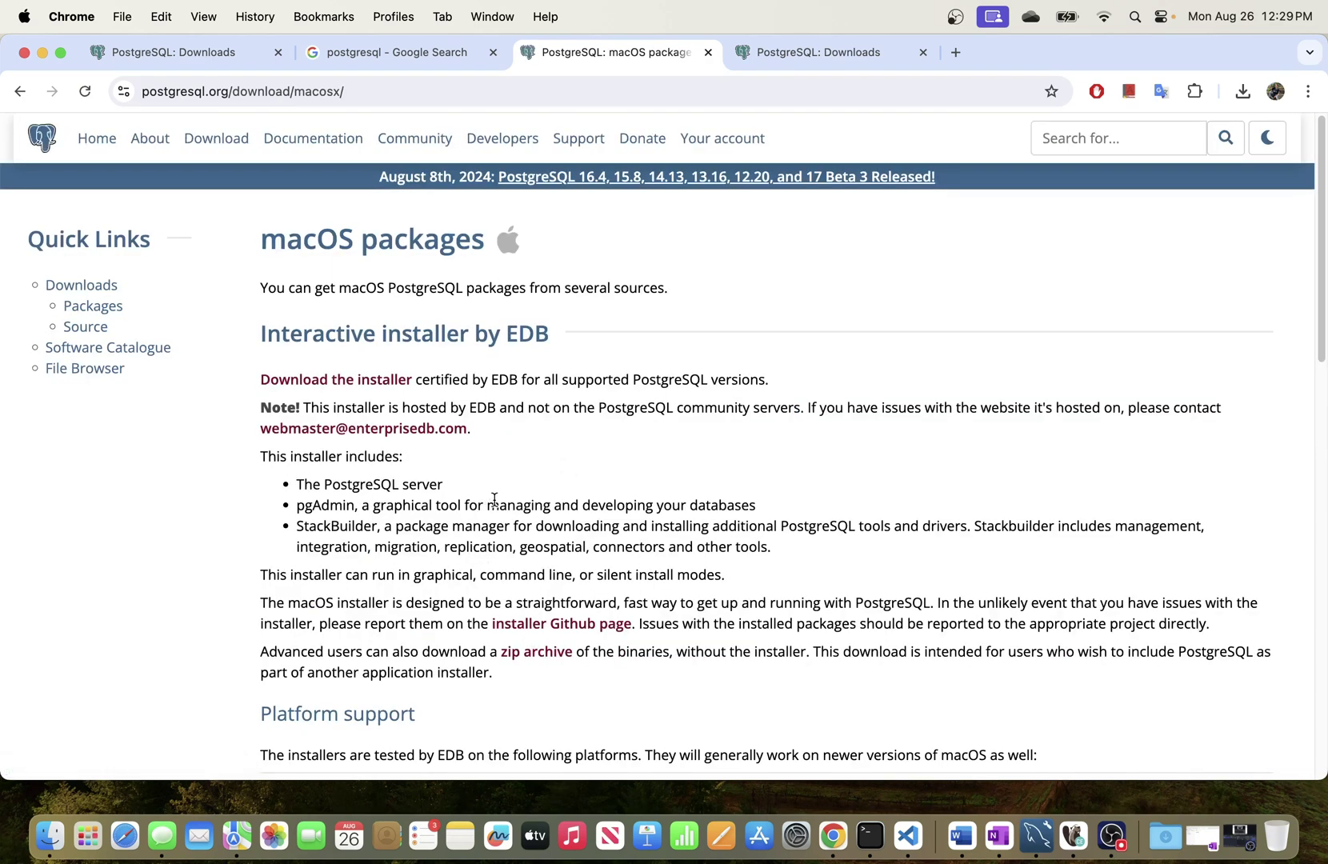
- Examine the macOS packages page, including the EDB interactive installer section and the Homebrew install command
scroll(494, 500, down, 1)
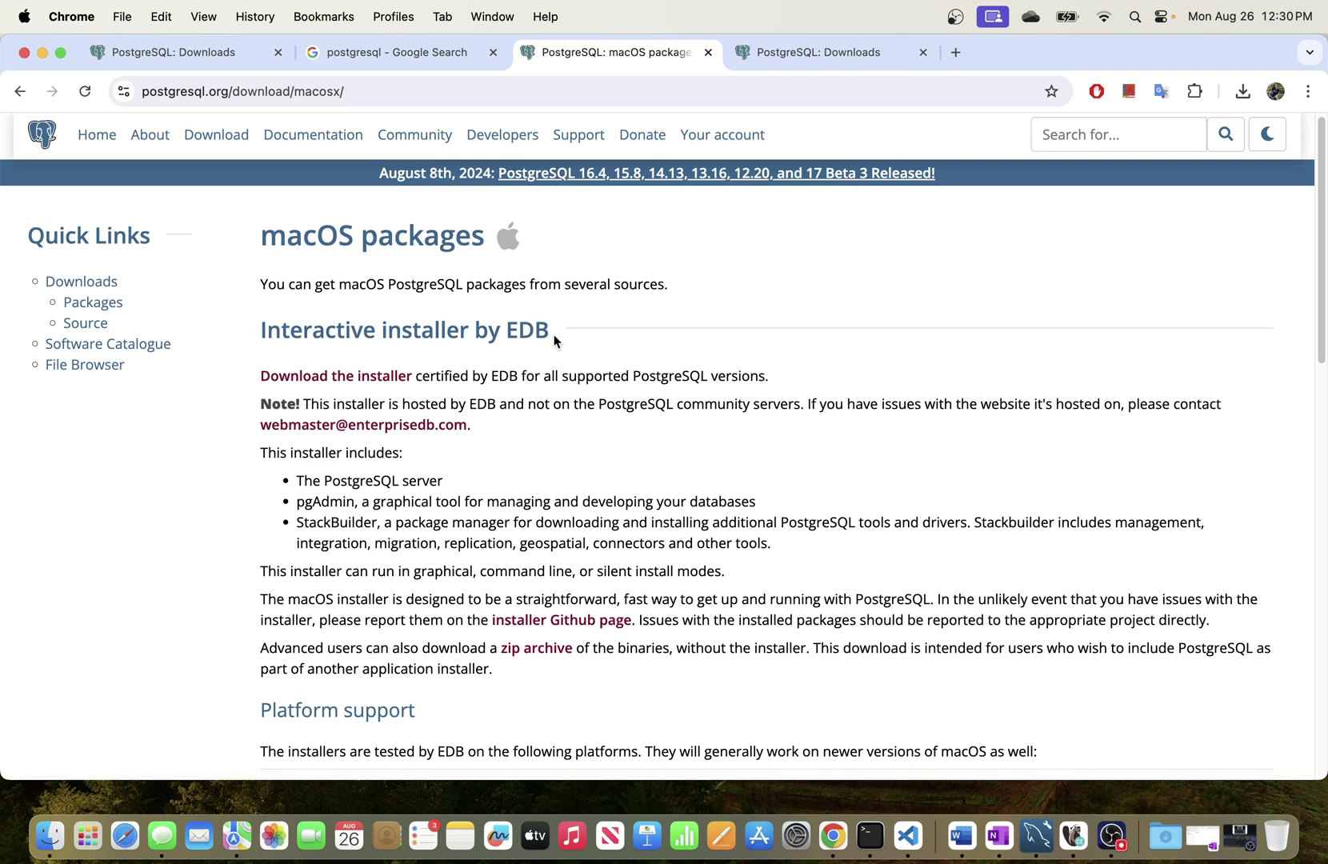
drag(553, 334, 260, 337)
click(385, 328)
drag(263, 332, 576, 330)
scroll(547, 405, down, 10)
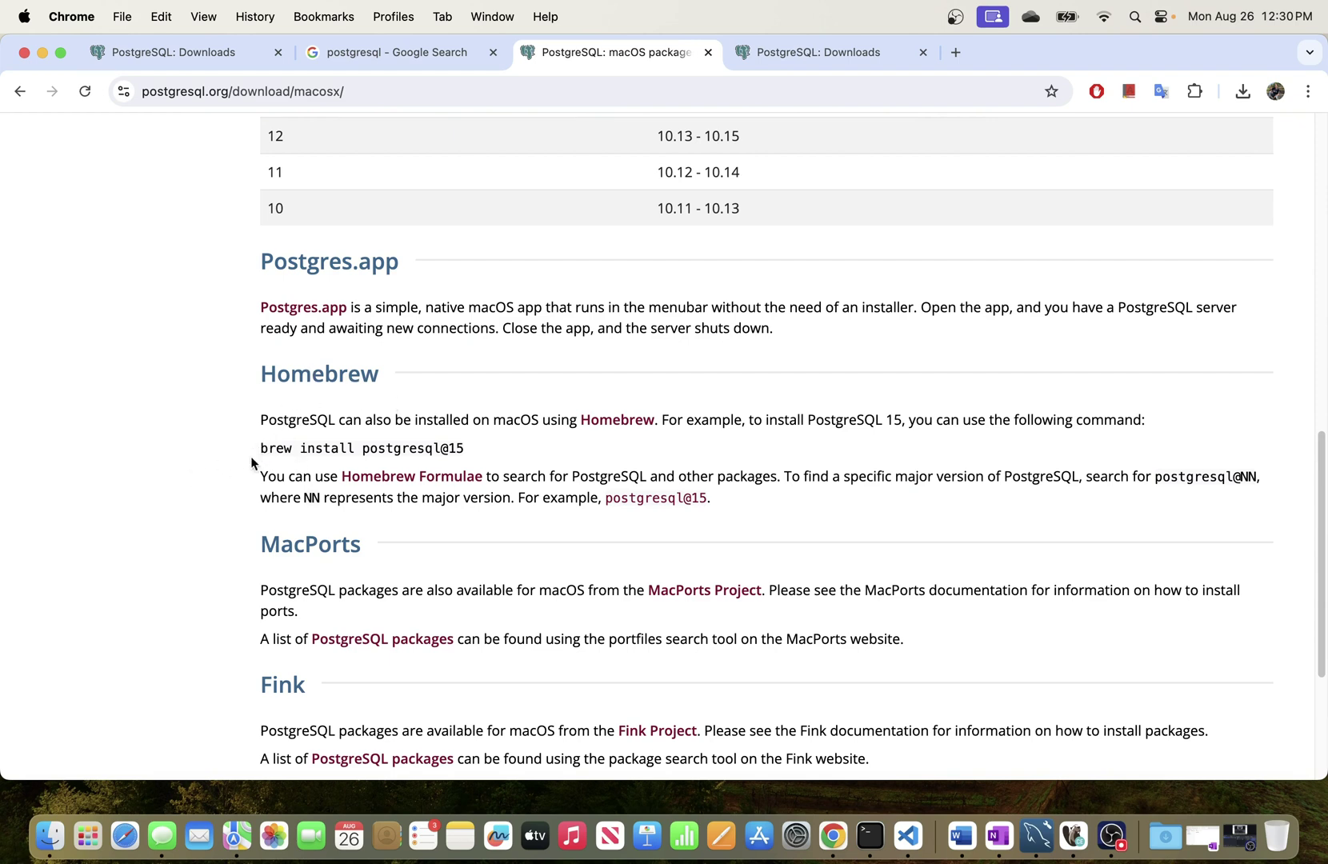
drag(469, 453, 366, 448)
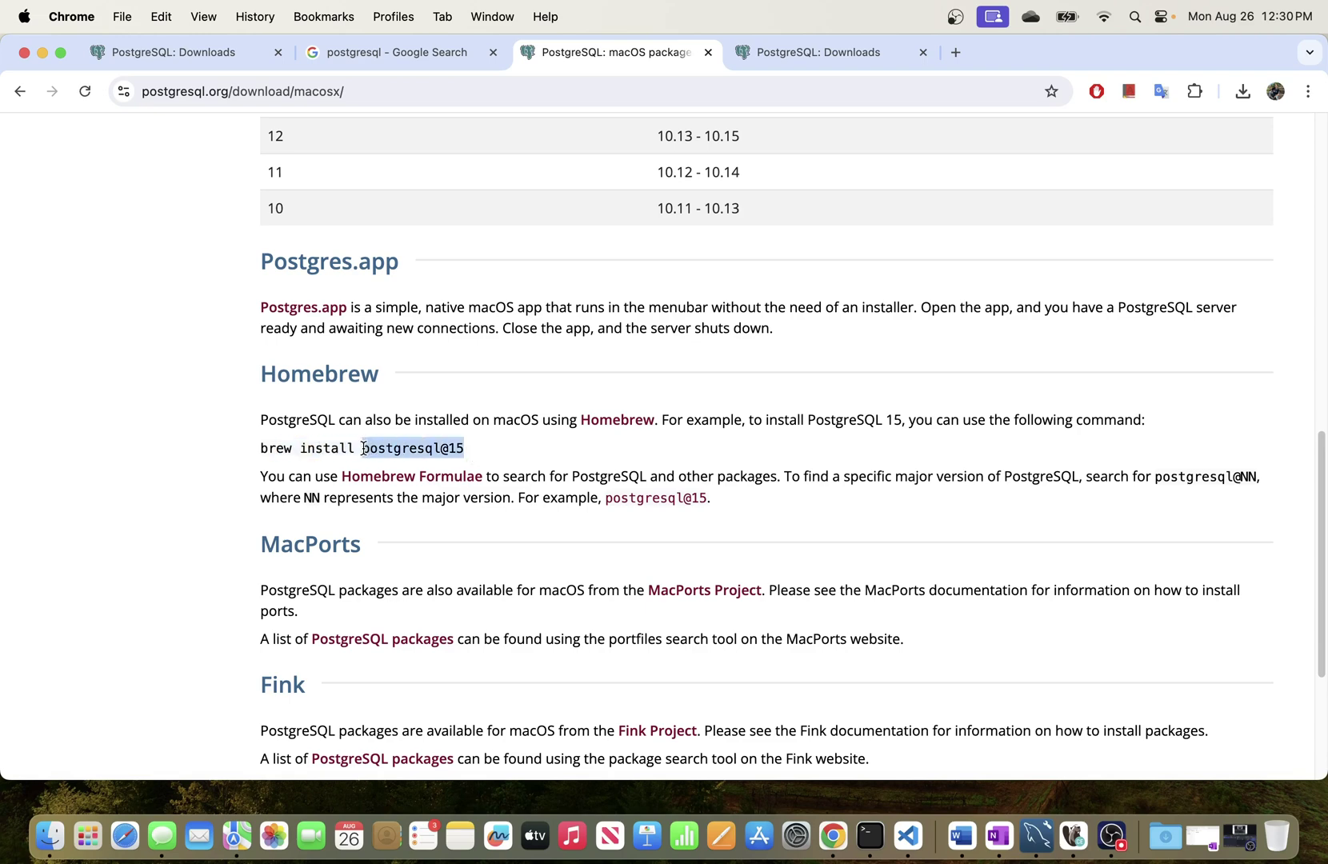
scroll(572, 414, up, 15)
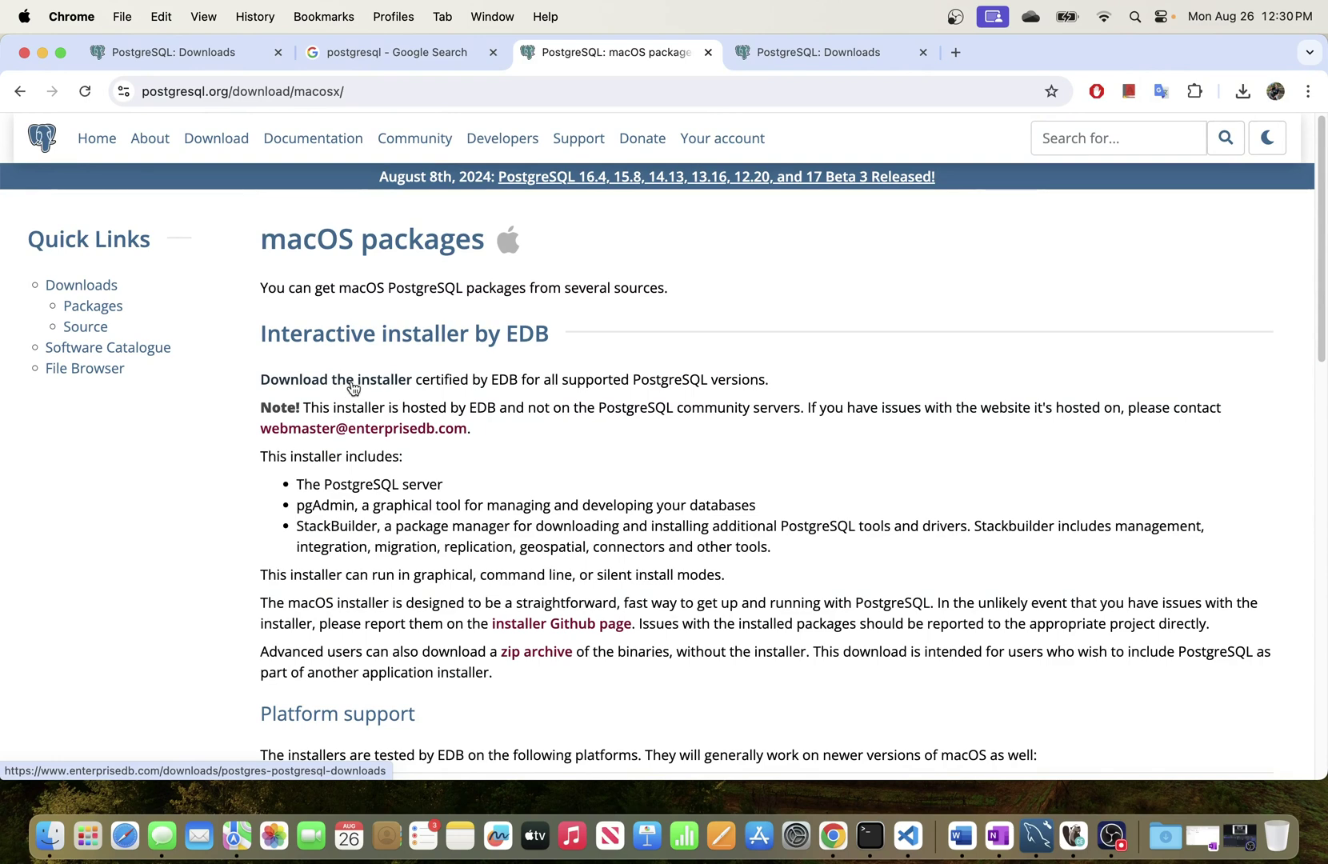
- Open the EDB installer download page in a new tab and switch to it
right_click(307, 383)
click(364, 387)
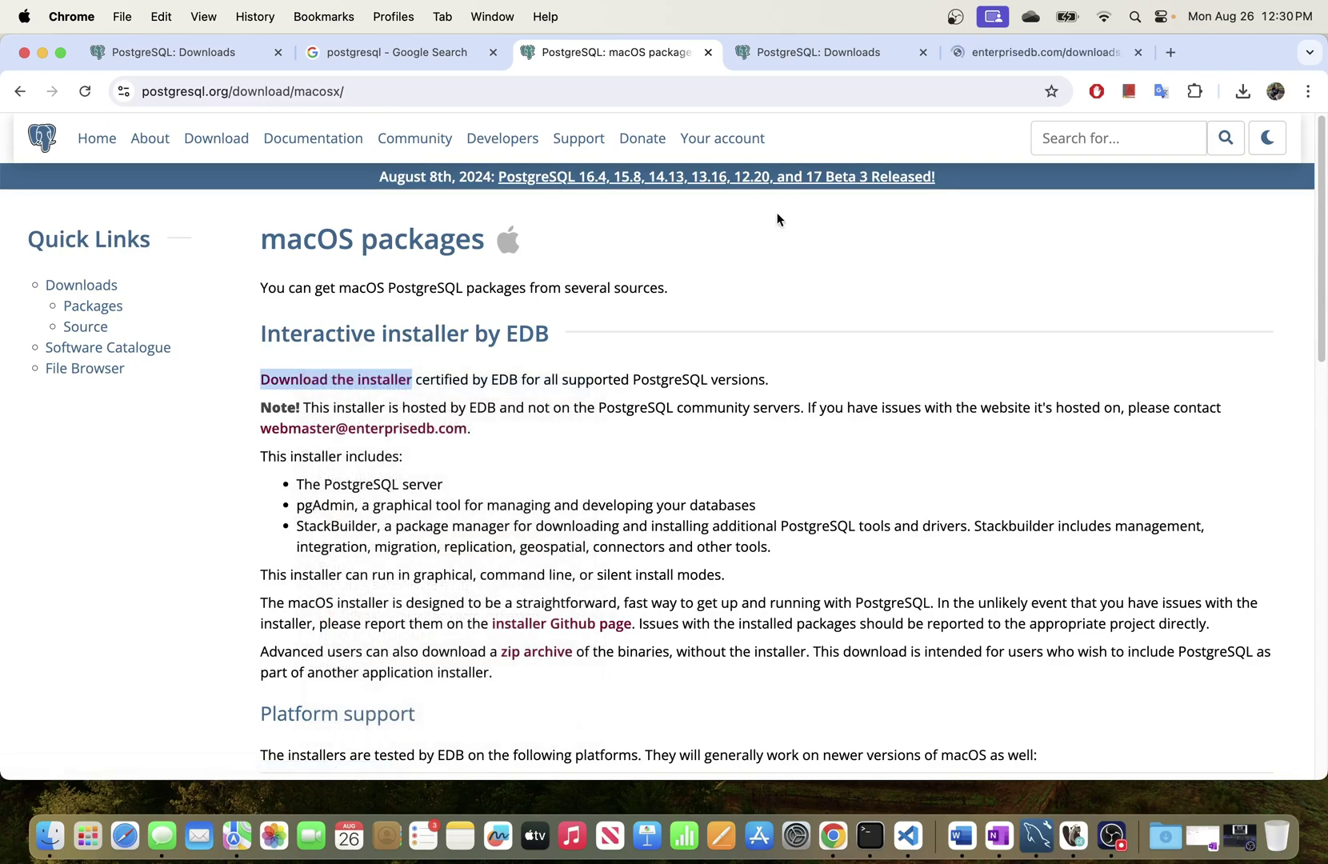
click(988, 54)
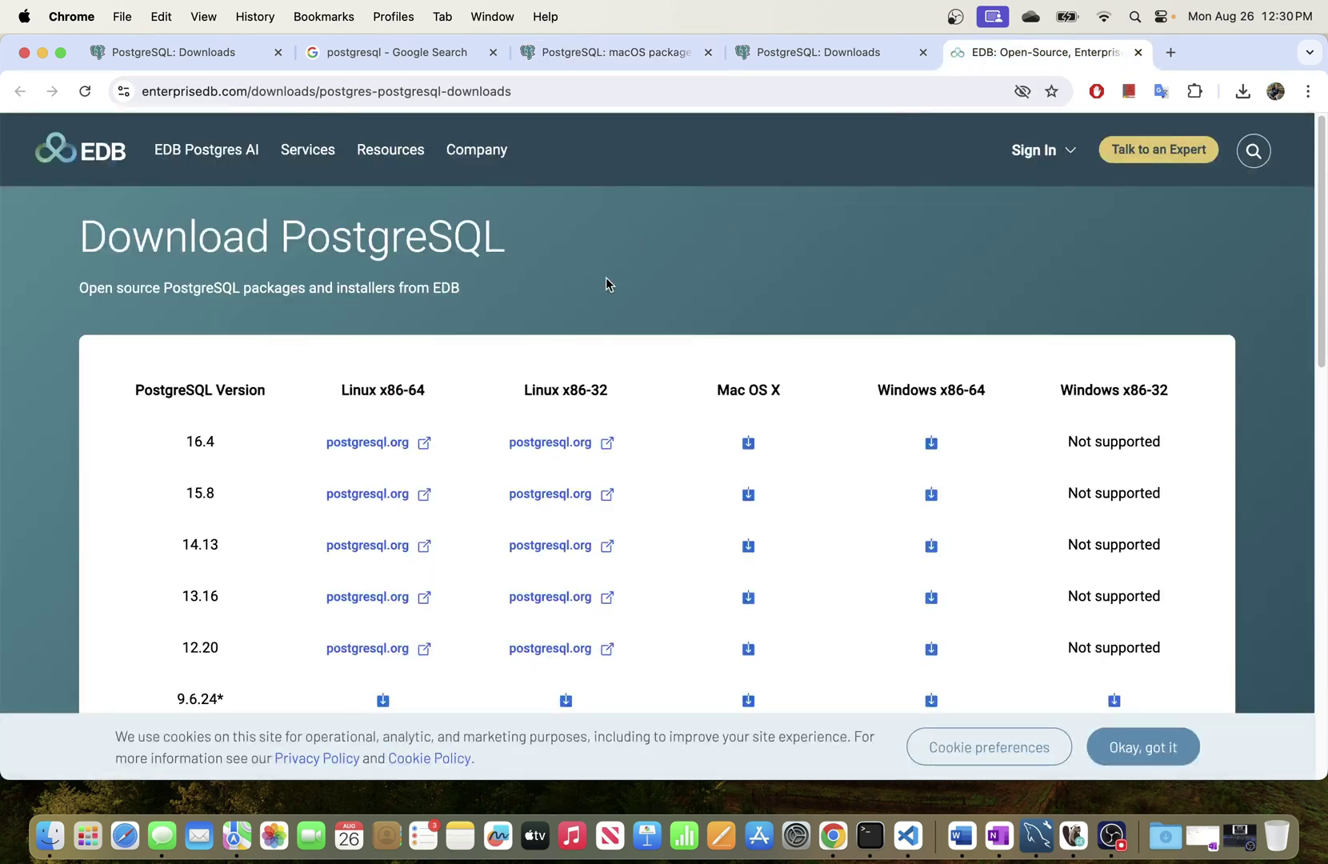
- Review the available PostgreSQL versions and download the 16.4 installer for Mac OS X
scroll(598, 276, down, 2)
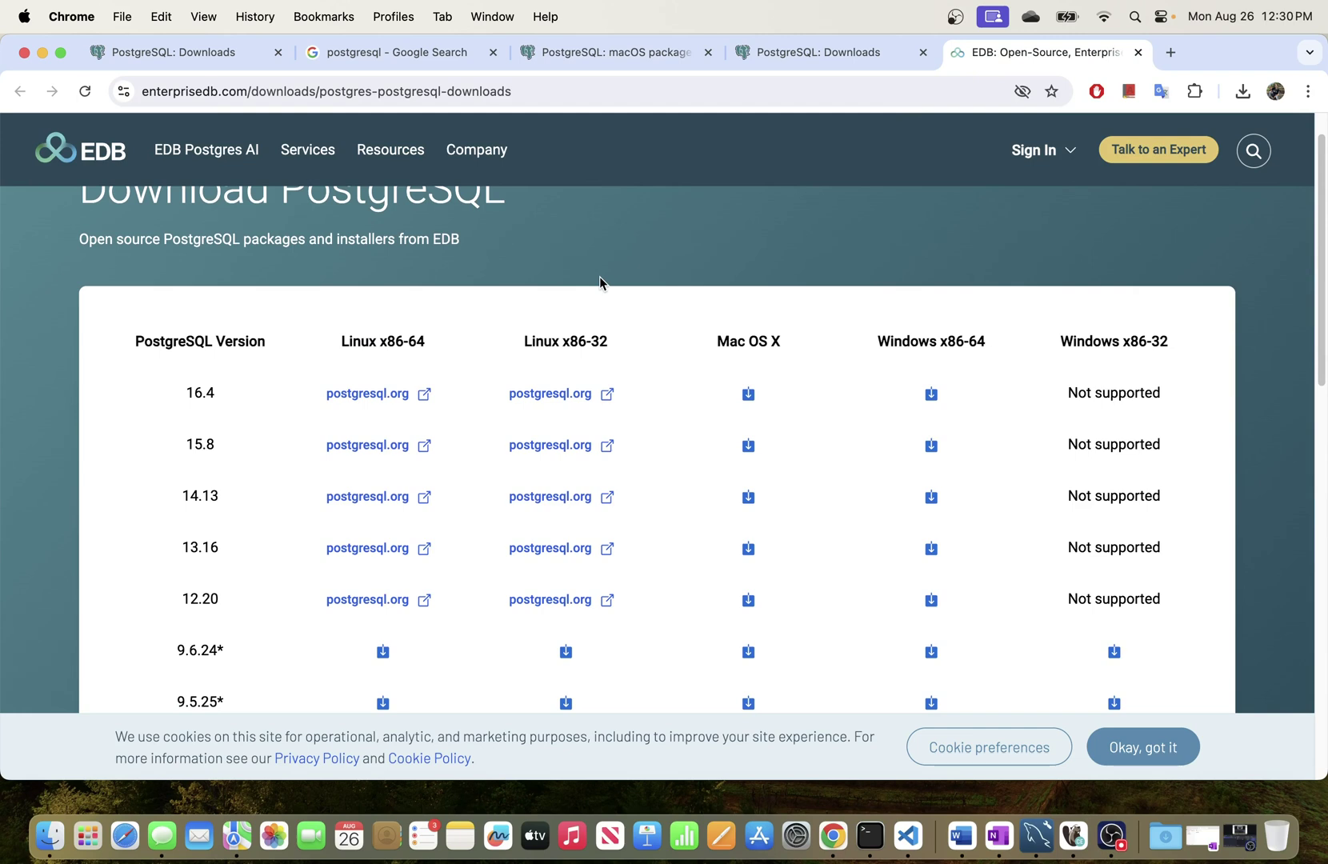
scroll(600, 282, up, 2)
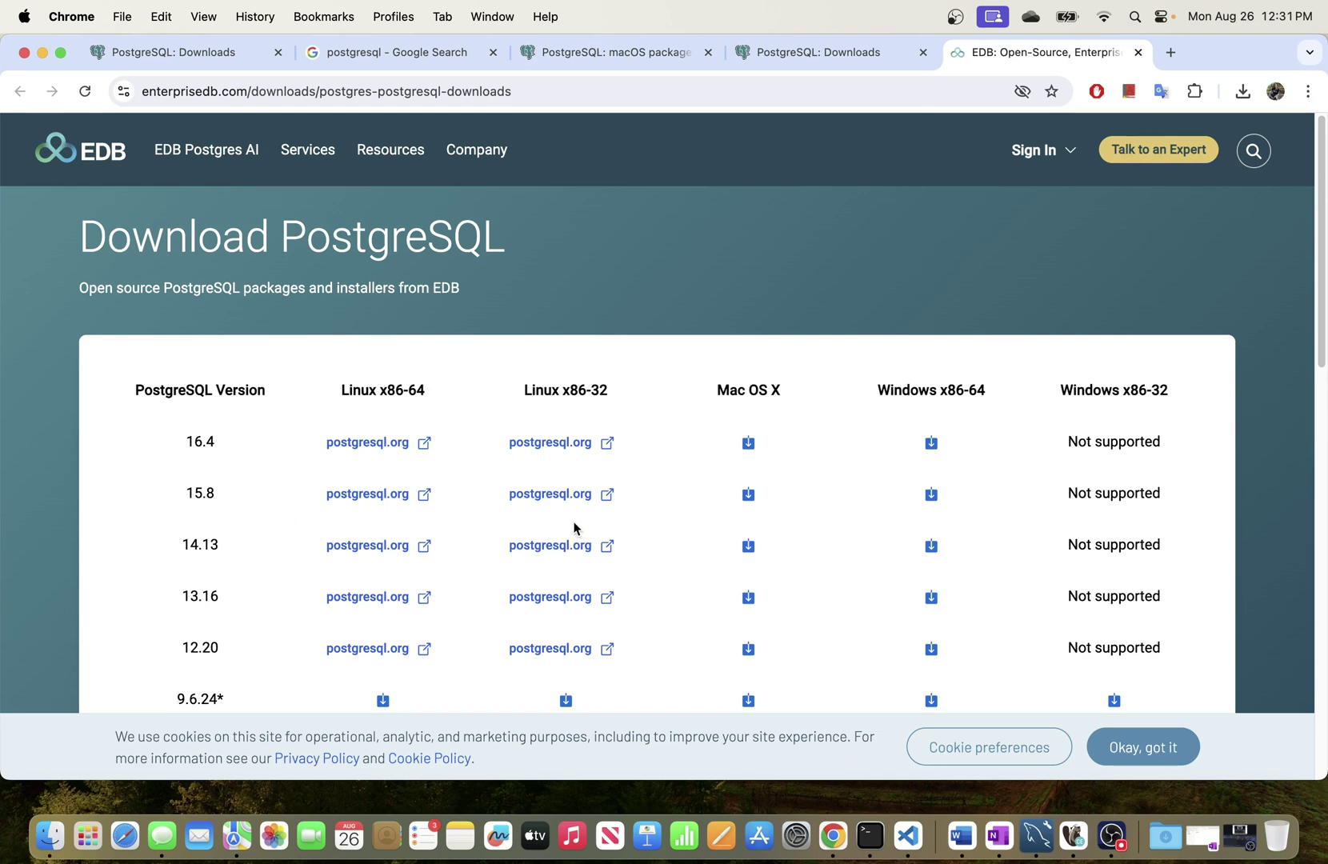
scroll(286, 495, down, 5)
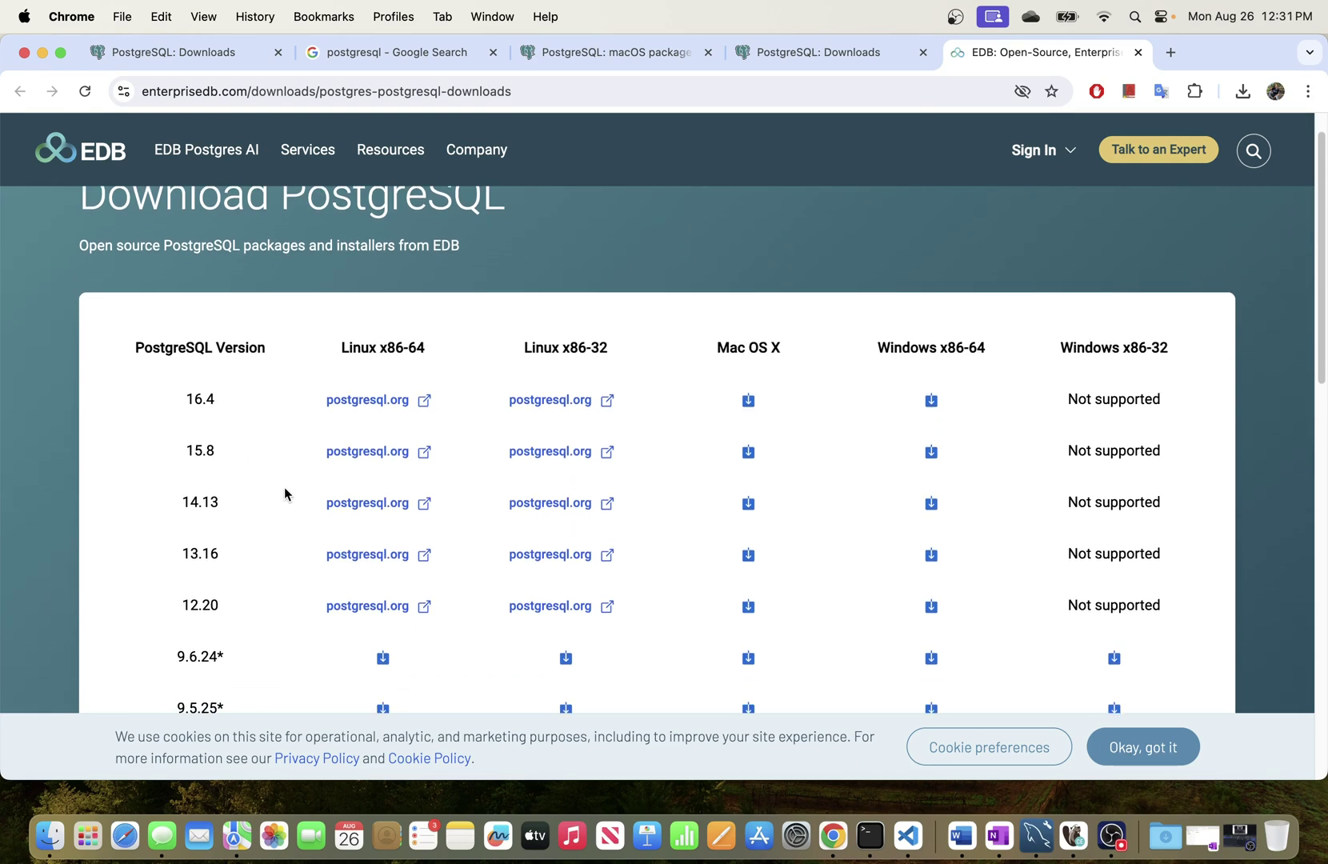
scroll(286, 495, up, 5)
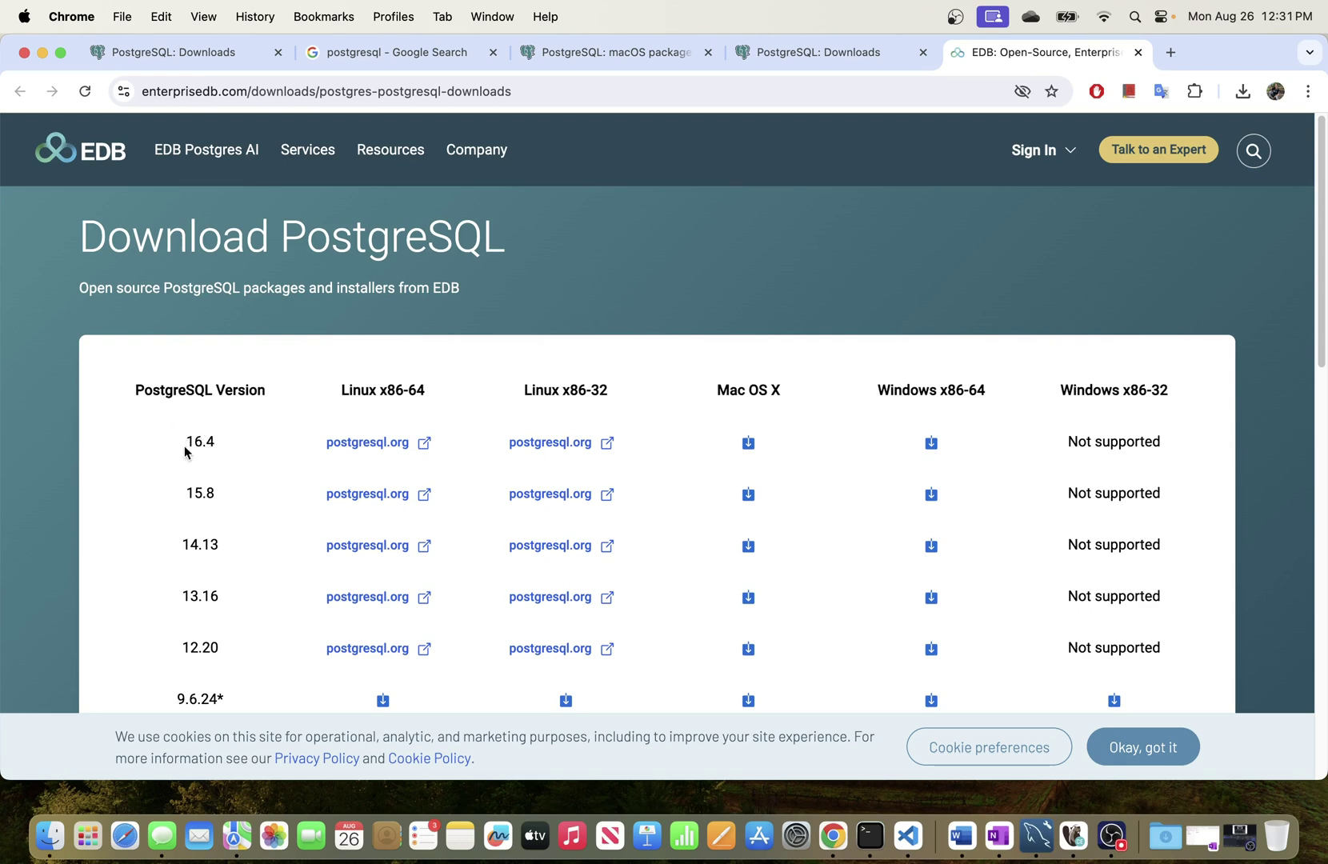
drag(214, 442, 174, 447)
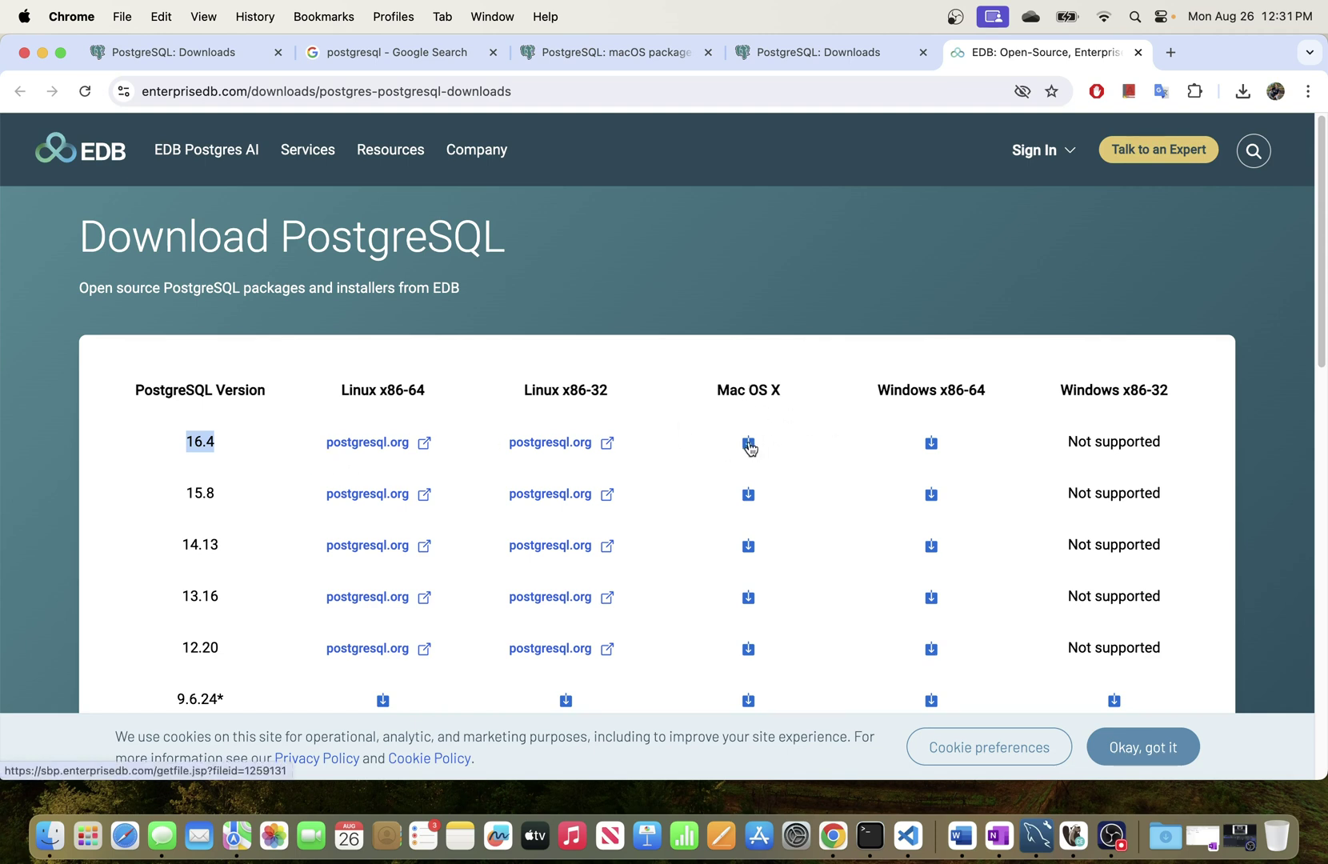
click(784, 353)
click(749, 444)
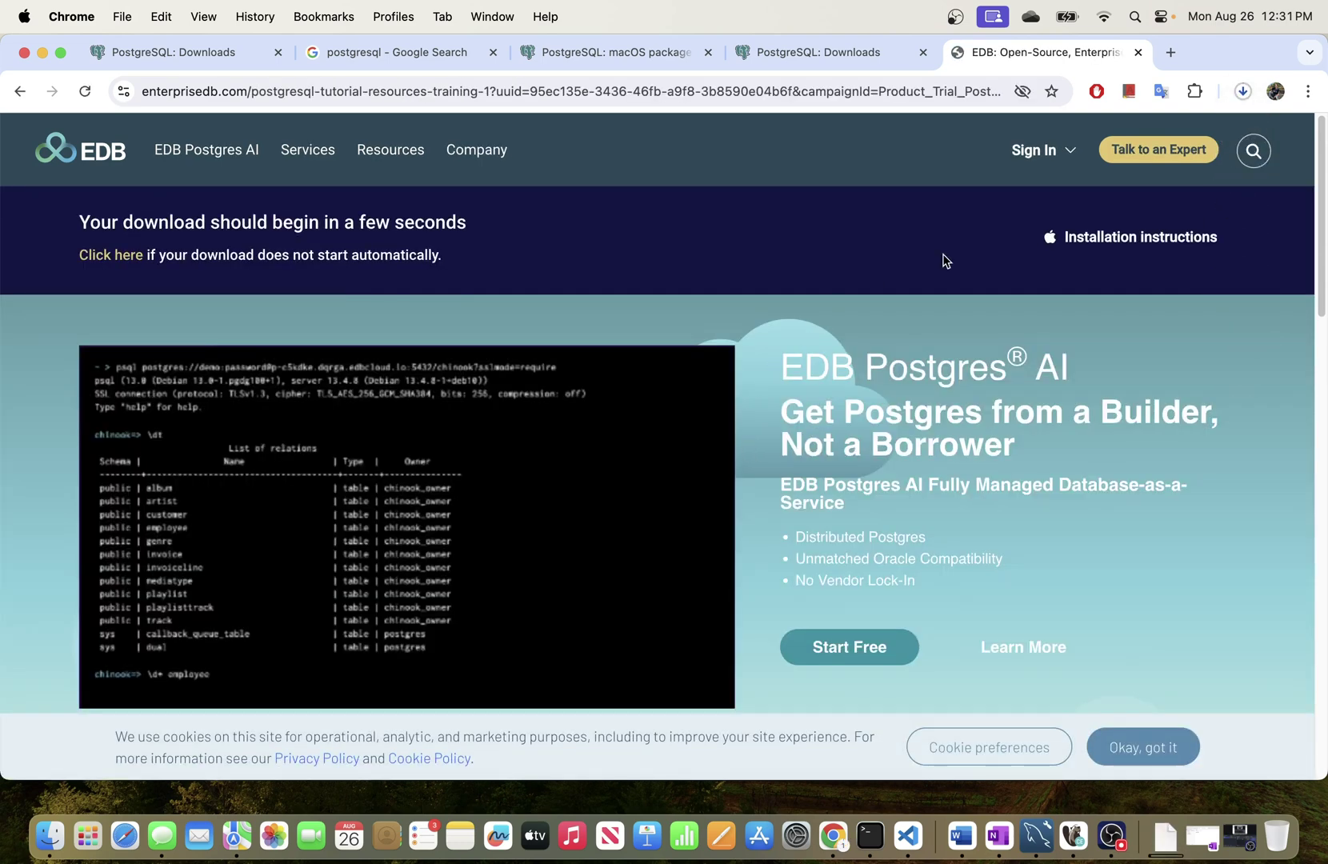
- Open the newly downloaded postgresql-16.4-1-osx.dmg disk image and minimize the browser window
click(1243, 91)
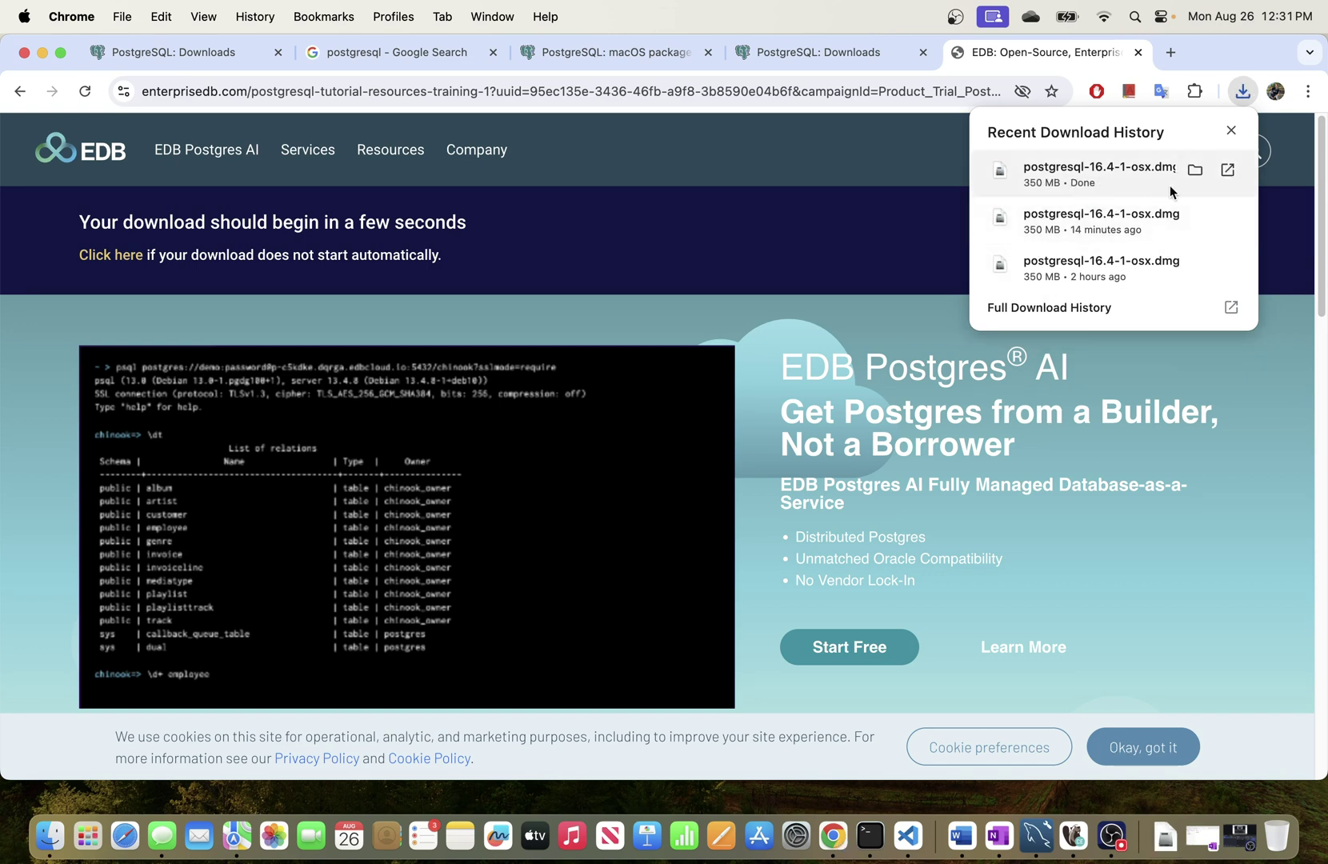
click(1228, 172)
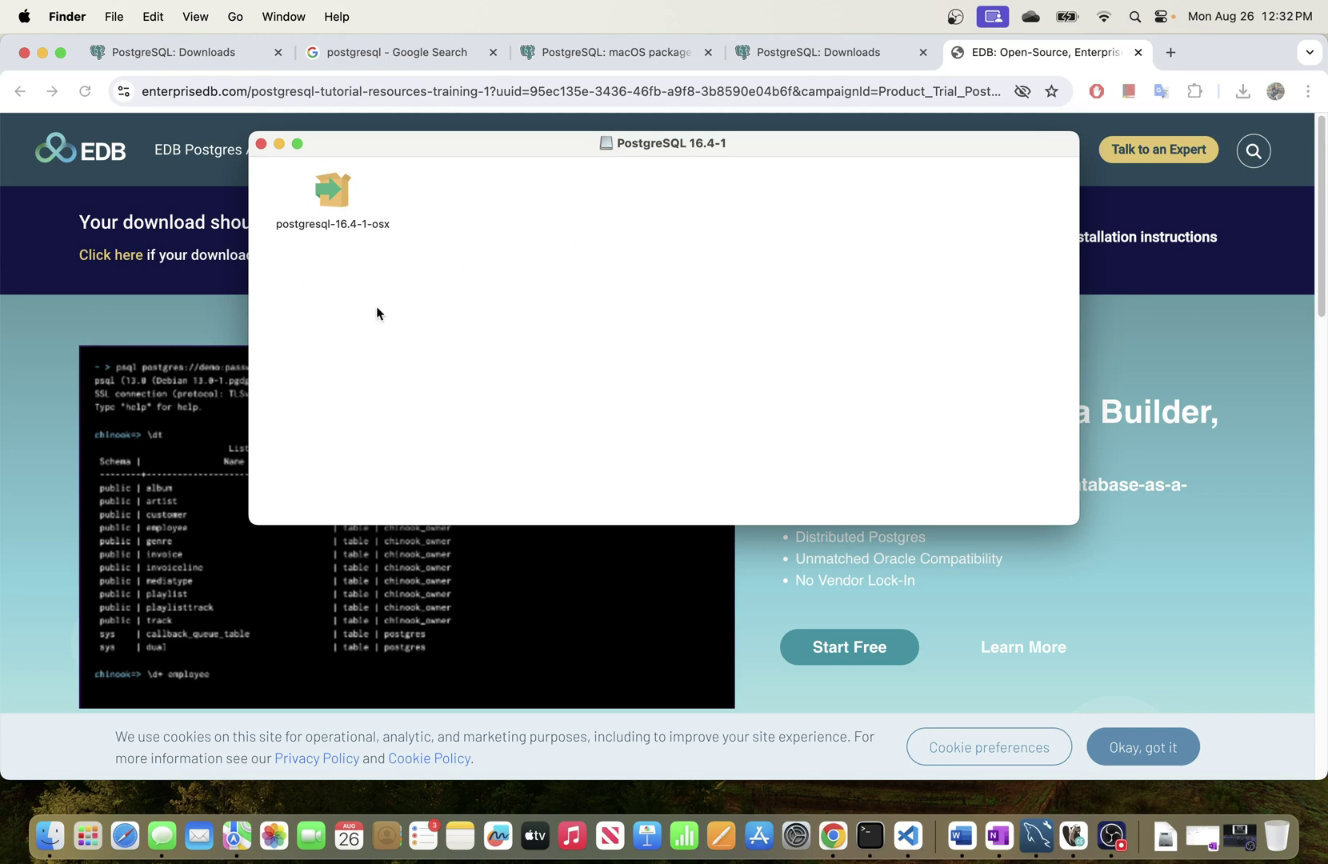
click(42, 53)
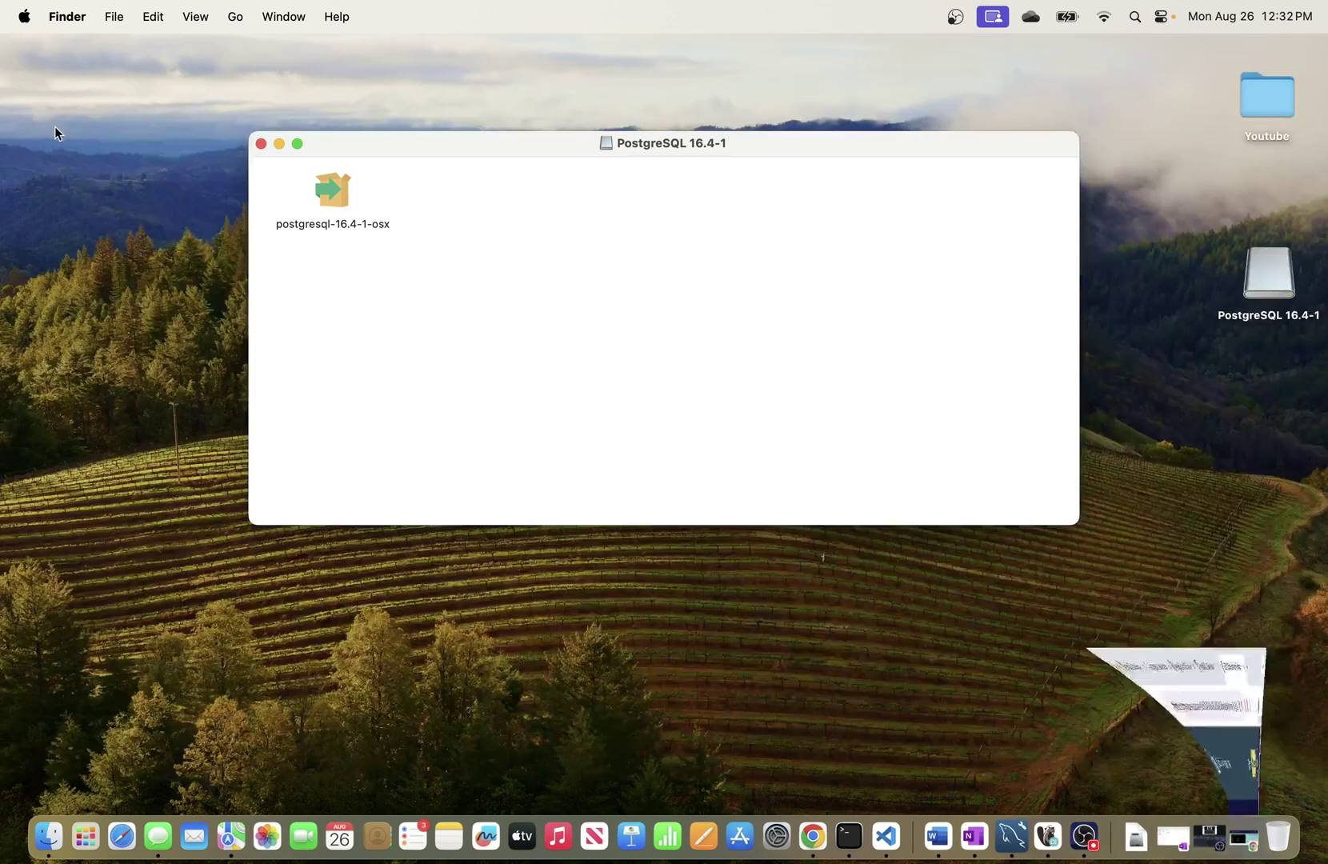
- Launch the postgresql-16.4-1-osx installer, allow it to open, and authorize its changes with the Mac account password
double_click(337, 197)
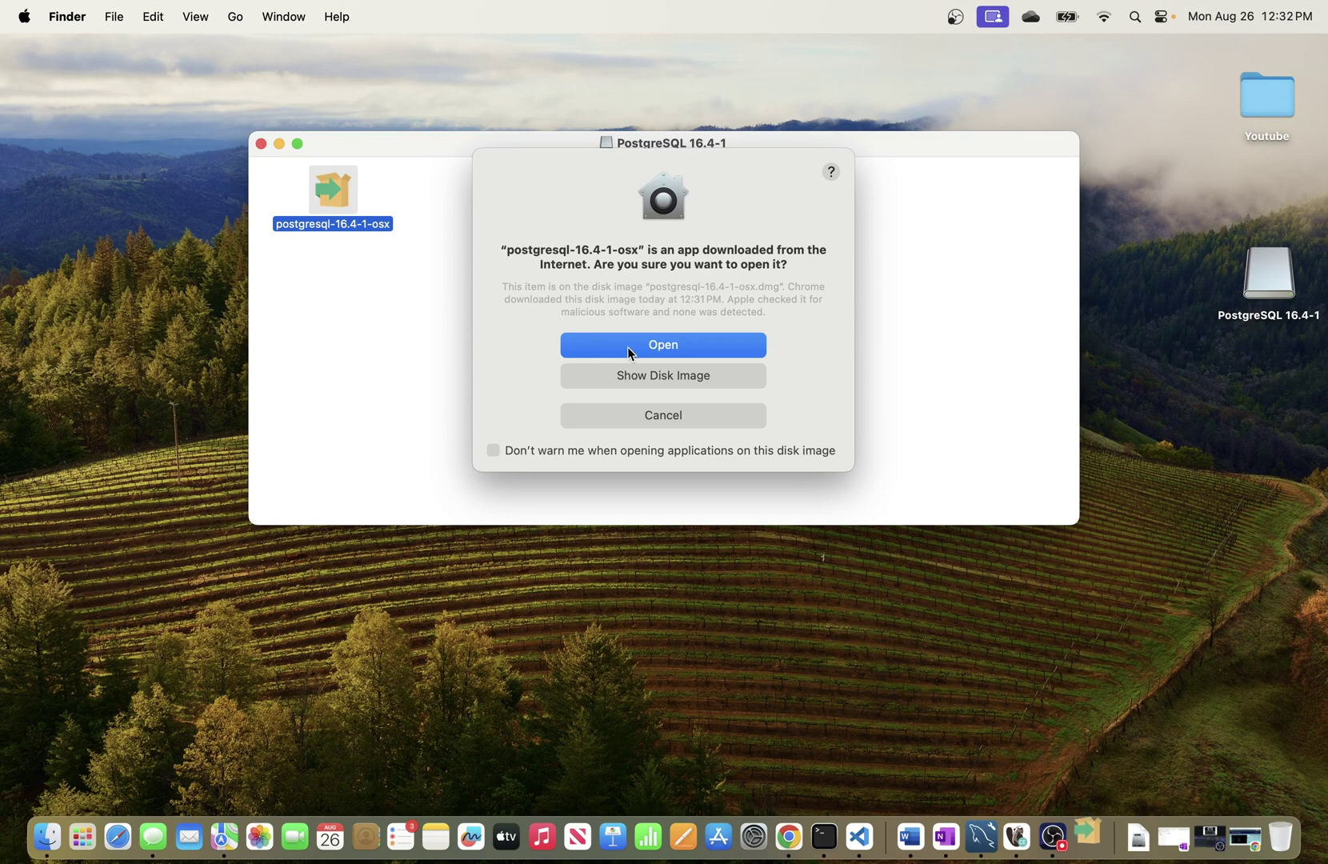
click(669, 352)
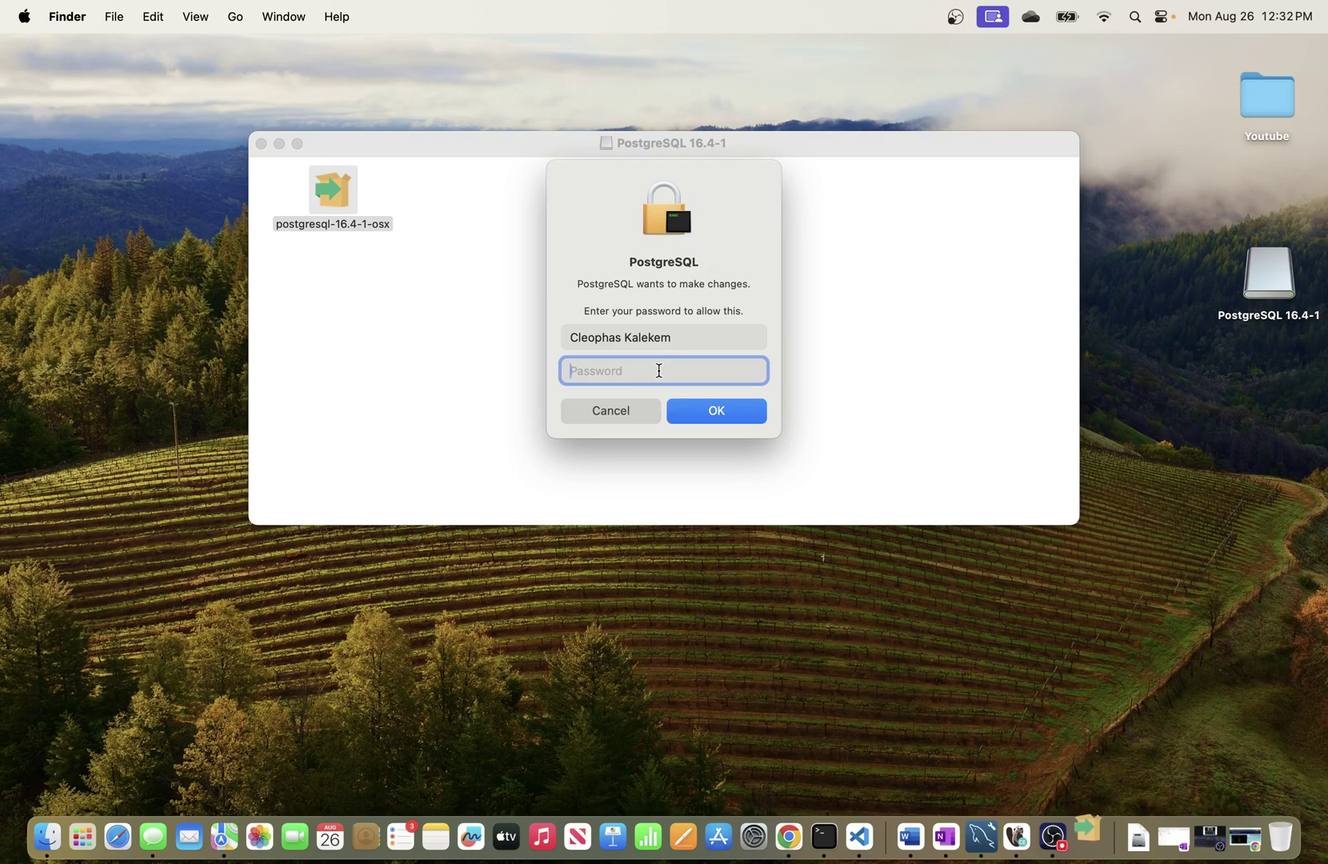
text(••••)
key(BackSpace)
key(BackSpace)
key(BackSpace)
key(BackSpace)
text(•••••••••••)
key(Return)
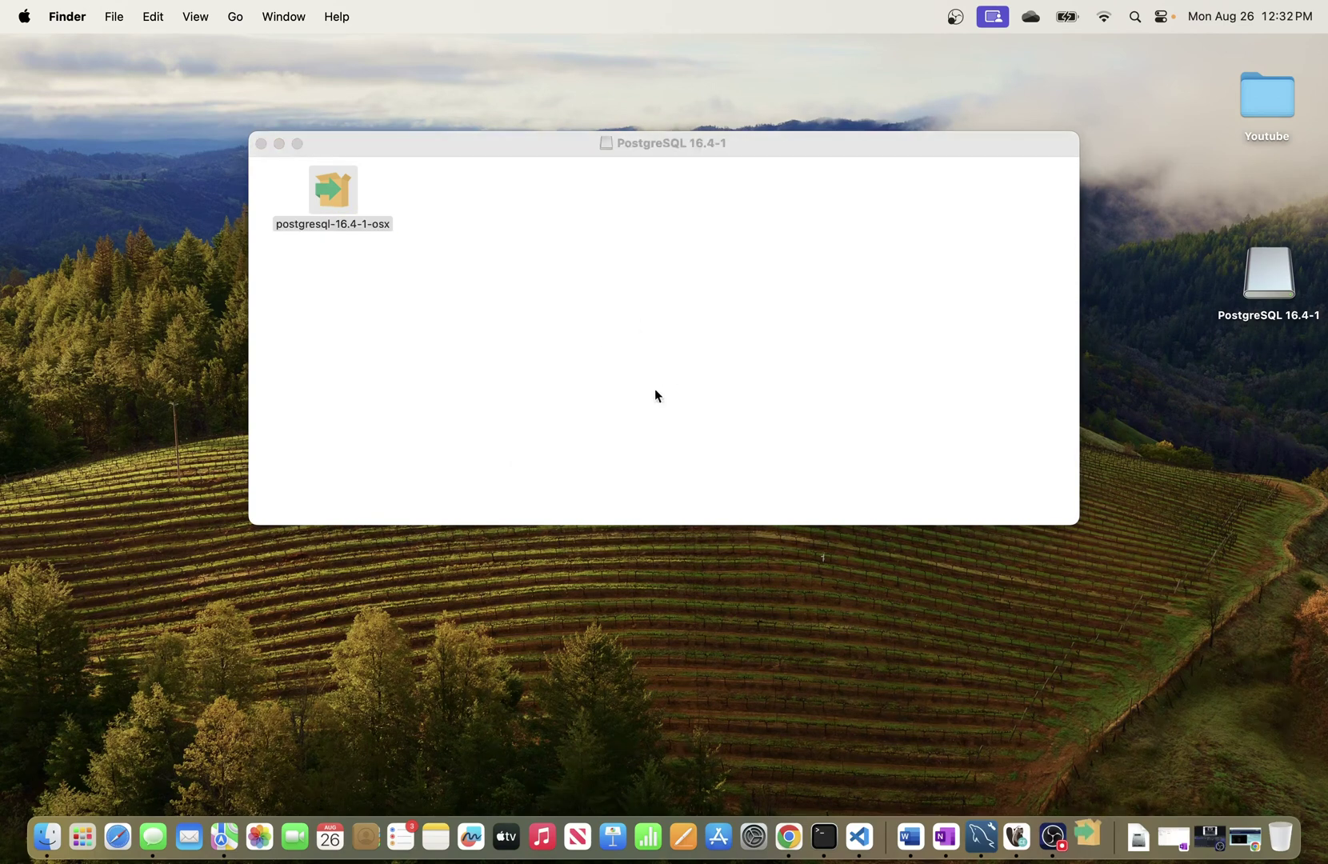
- Advance the setup wizard to the superuser password page, keeping PostgreSQL Server, pgAdmin 4, Stack Builder and Command Line Tools selected
click(279, 145)
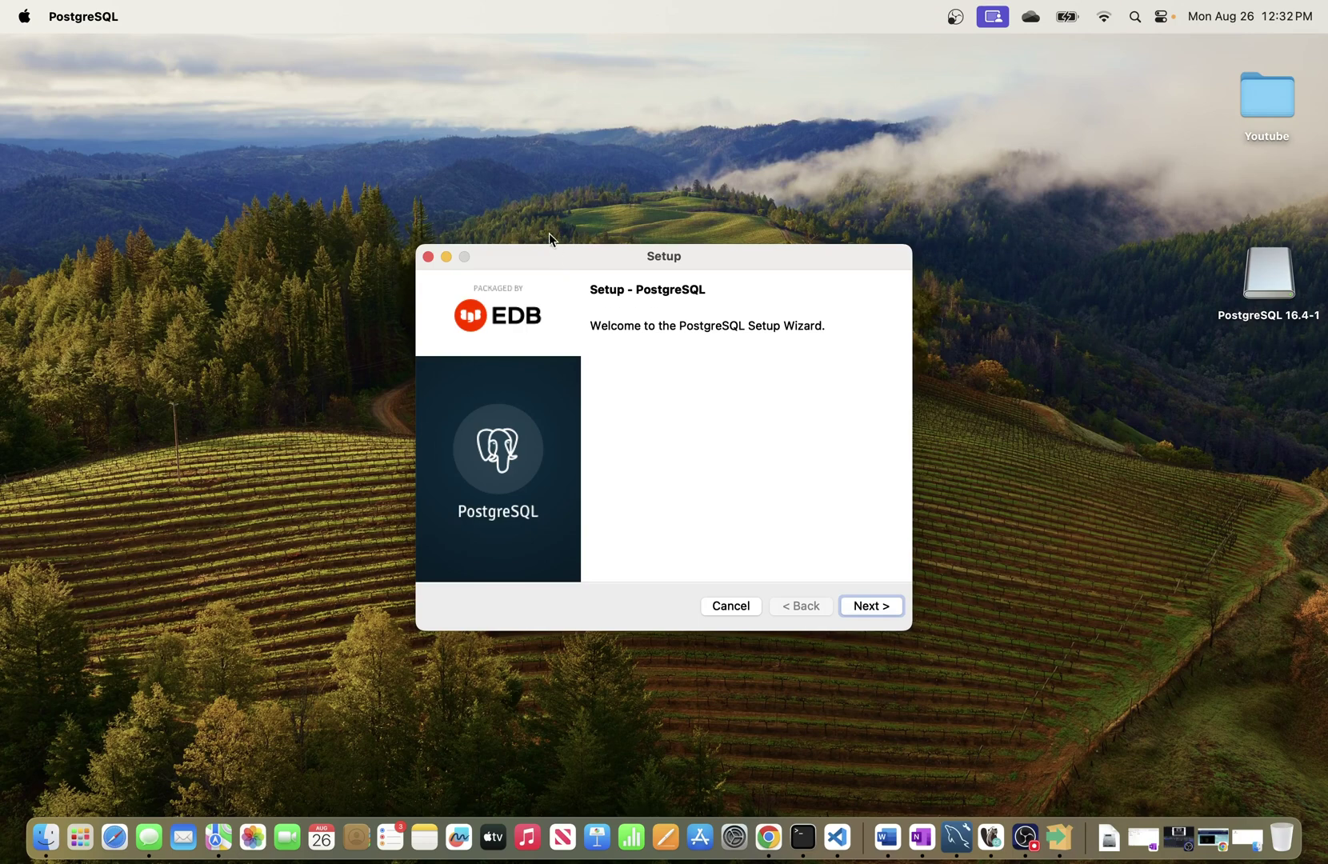
drag(551, 248, 488, 126)
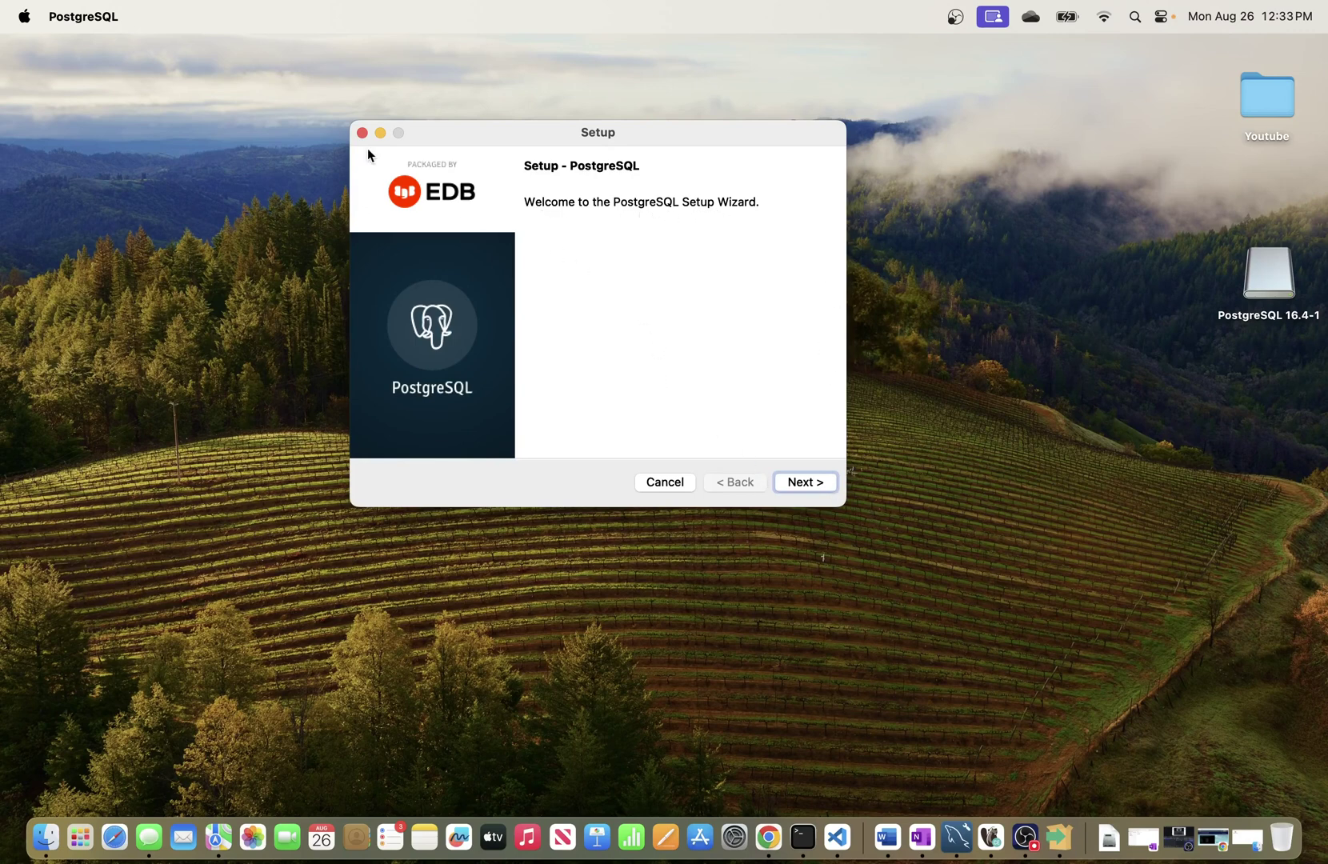
click(807, 483)
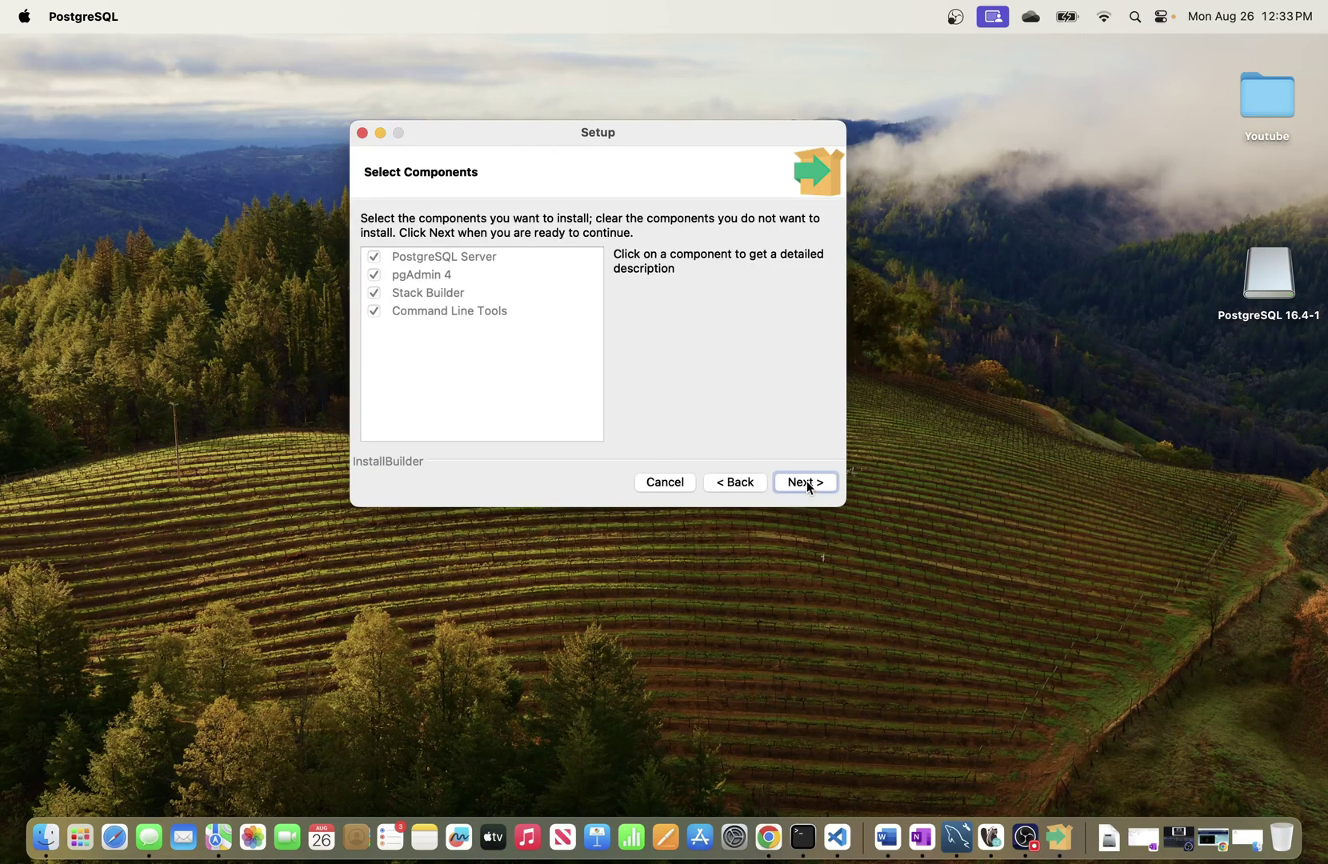
click(374, 256)
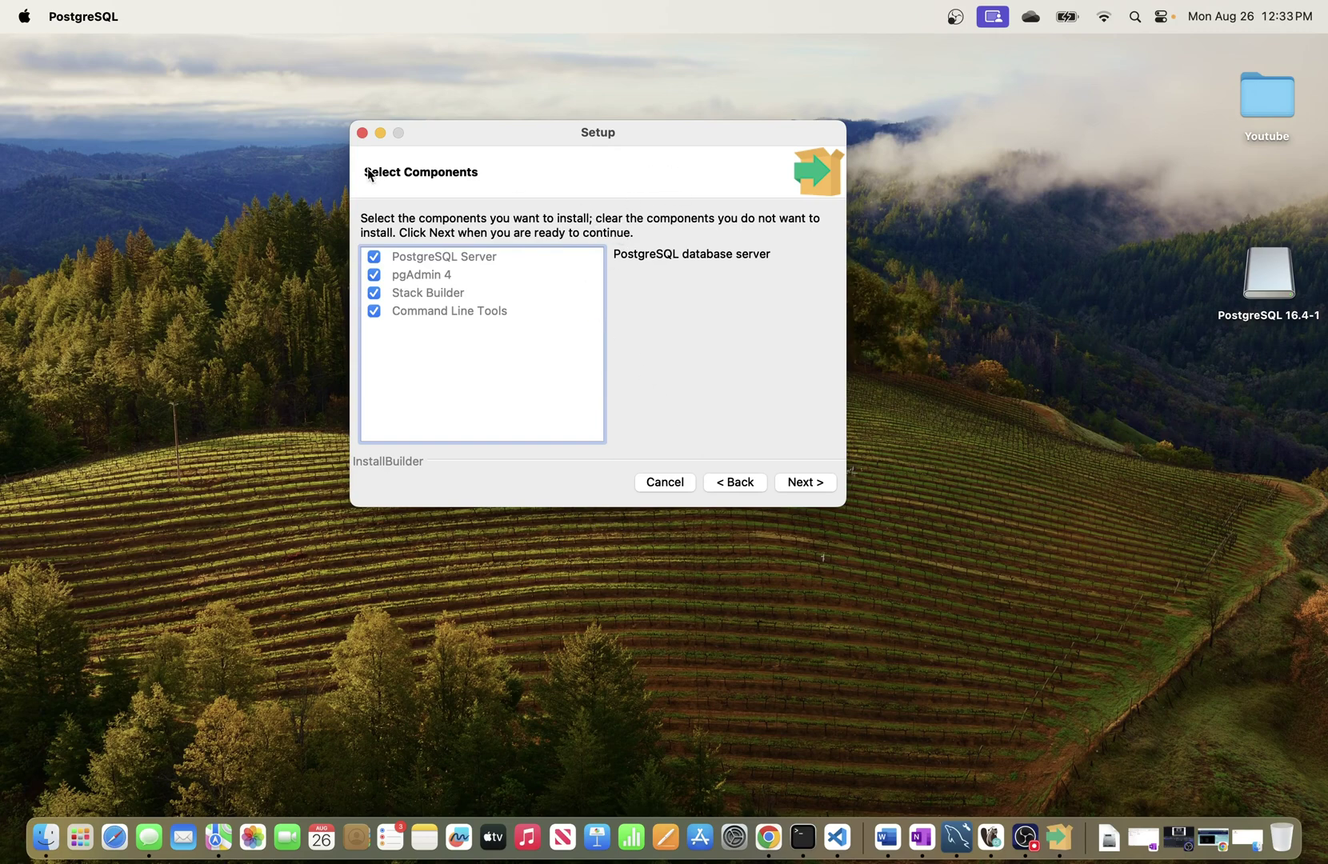
click(809, 485)
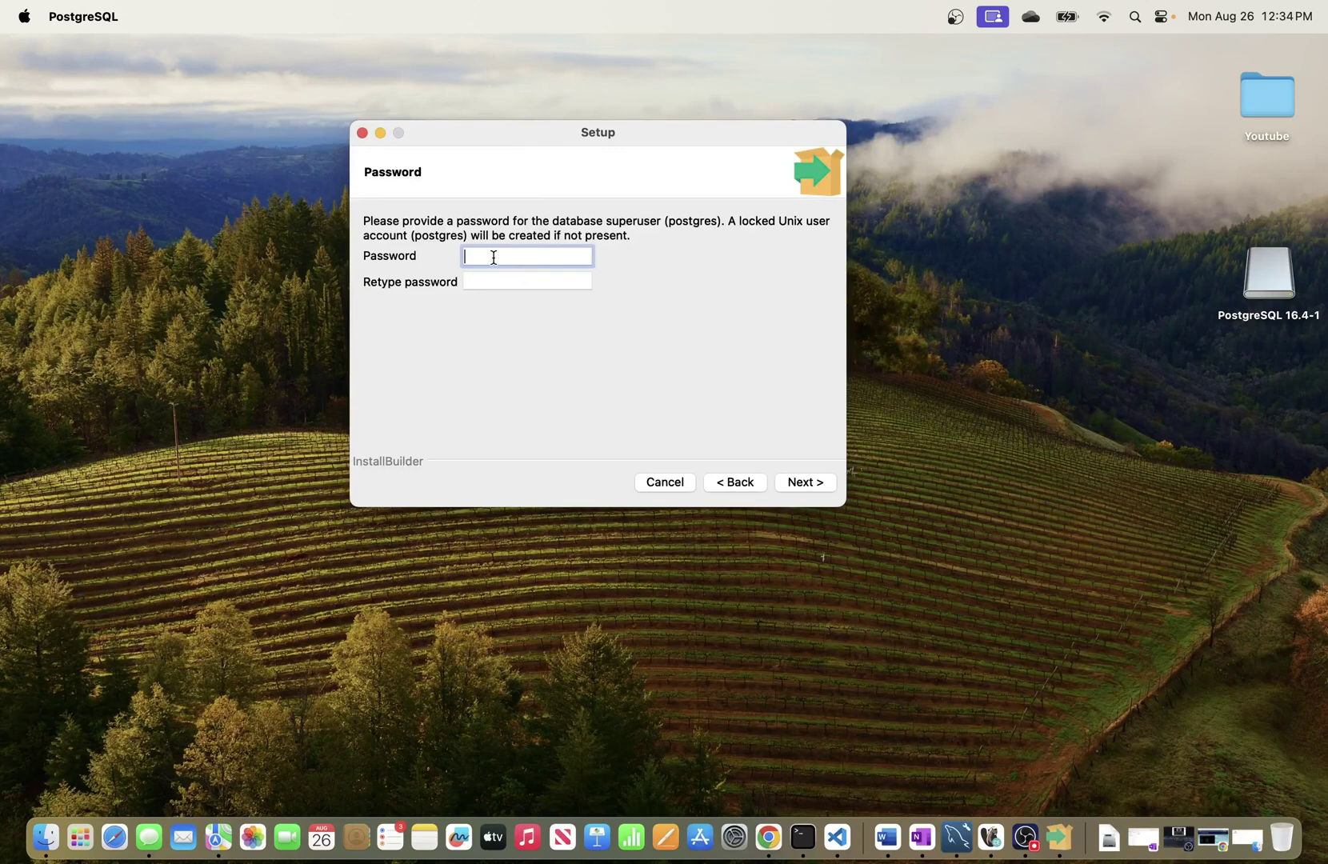
- Enter and retype the password for the postgres database superuser, and continue to the port settings
key(Caps_Lock)
text(P)
click(485, 281)
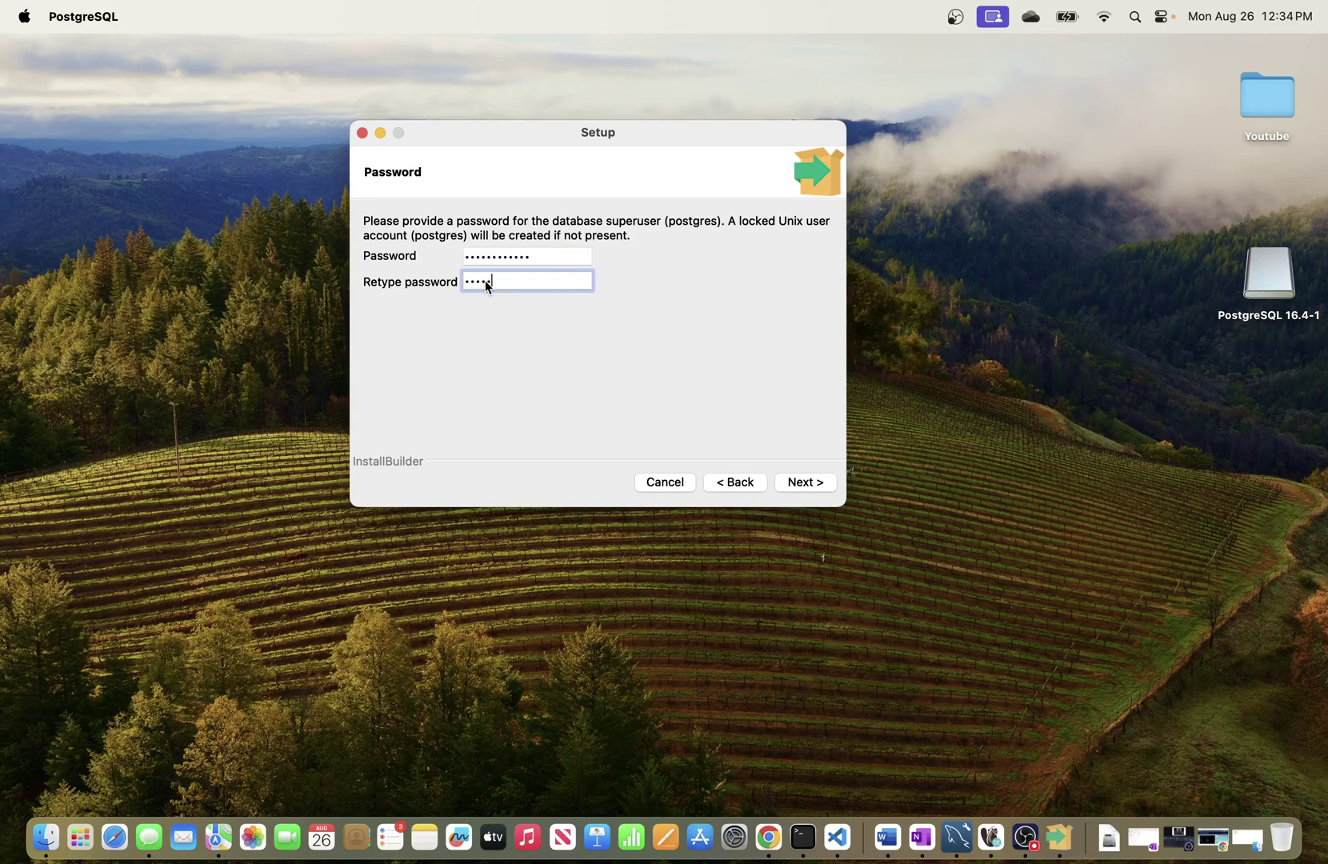
text(••••••••••••)
click(801, 483)
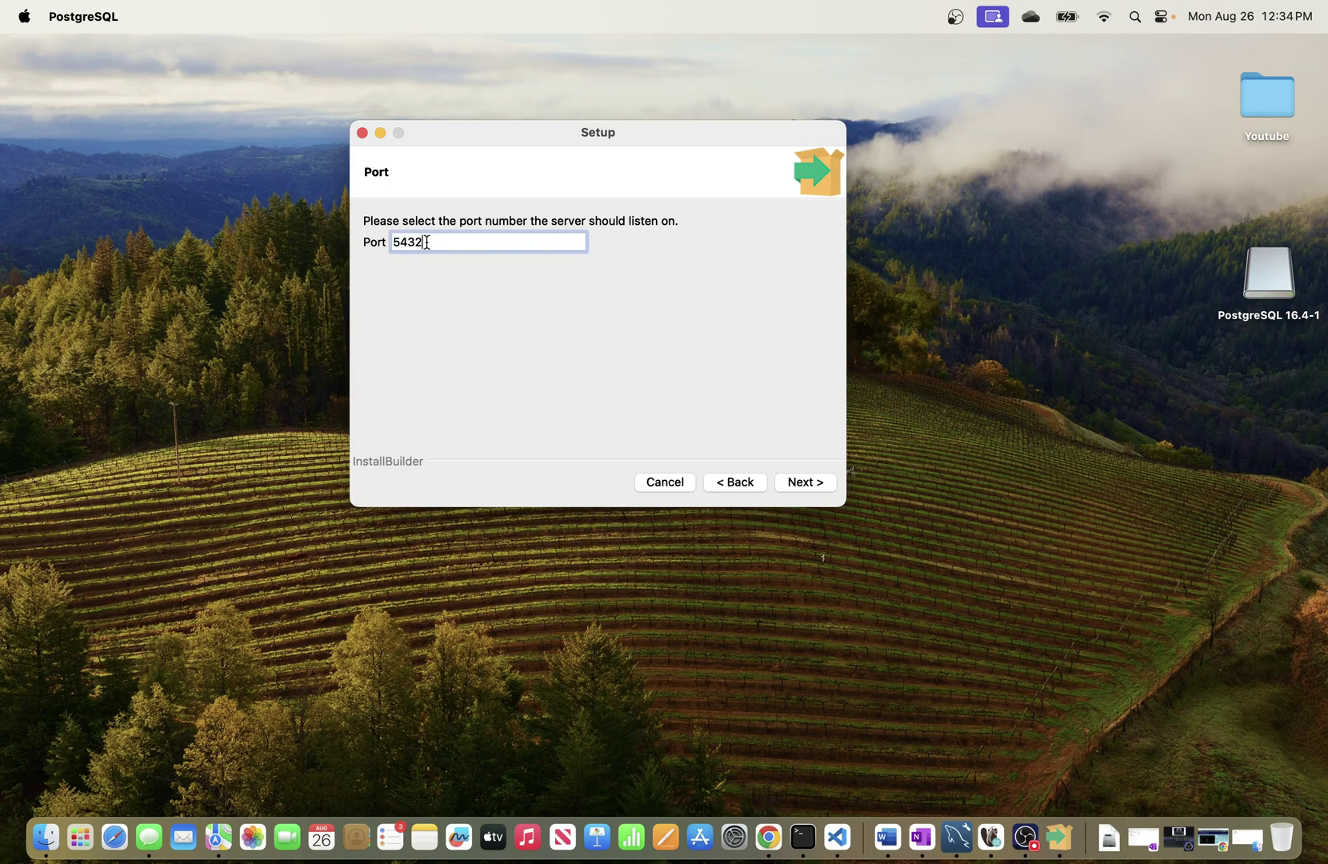
- Keep port 5432 and the default locale, and continue to the pre-installation summary
drag(428, 243, 392, 242)
click(808, 484)
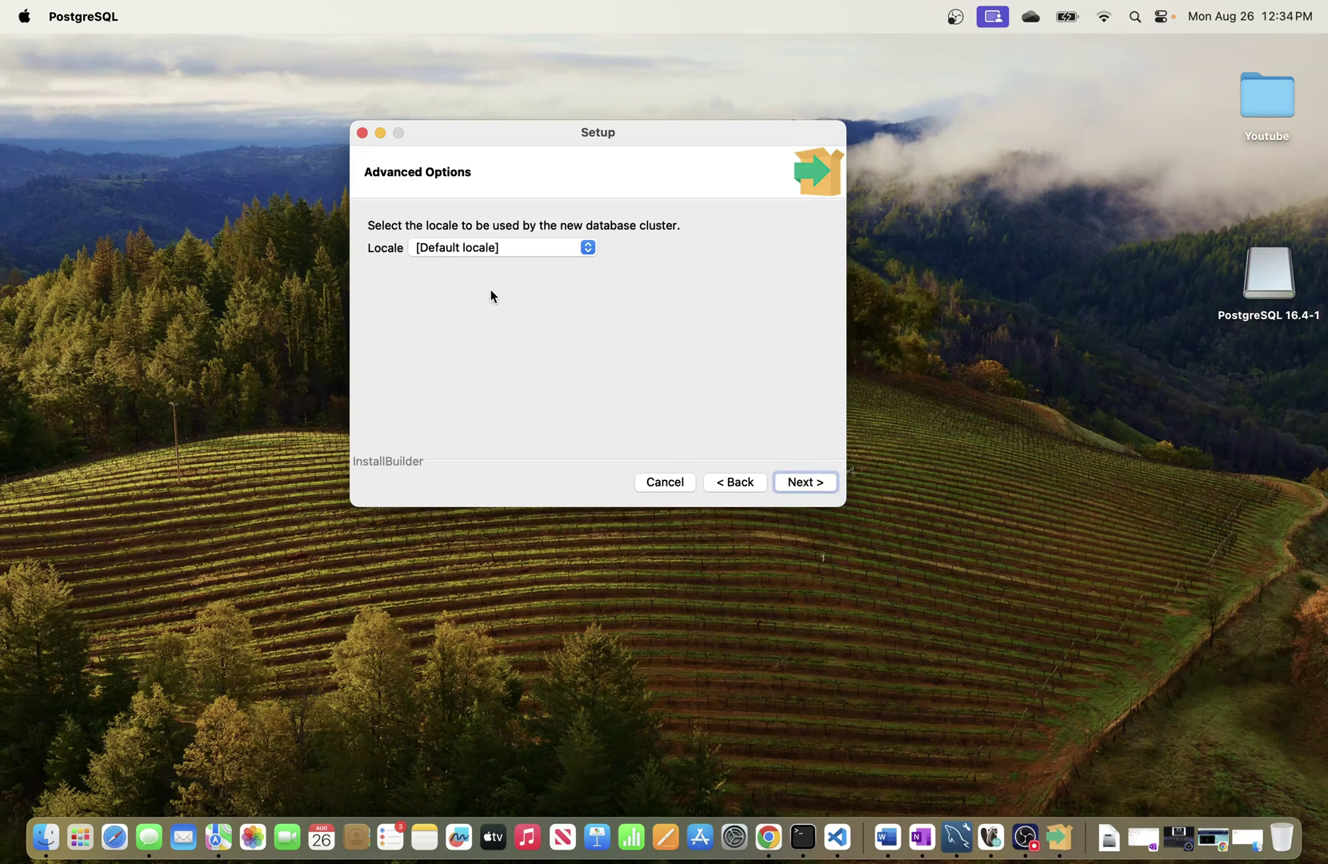
click(813, 487)
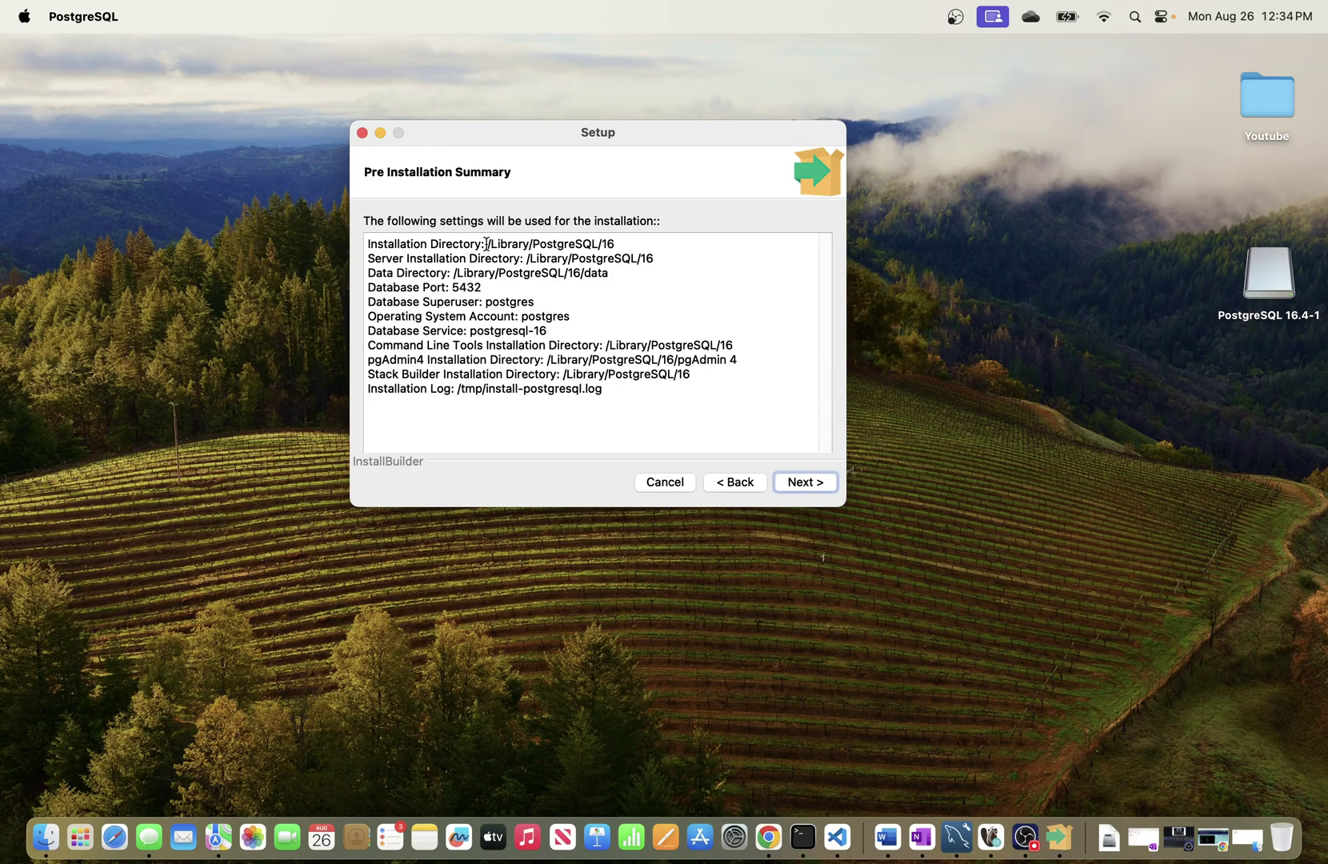
- Review the installation directories in the summary, then install PostgreSQL and finish the setup without launching Stack Builder
drag(487, 245, 622, 243)
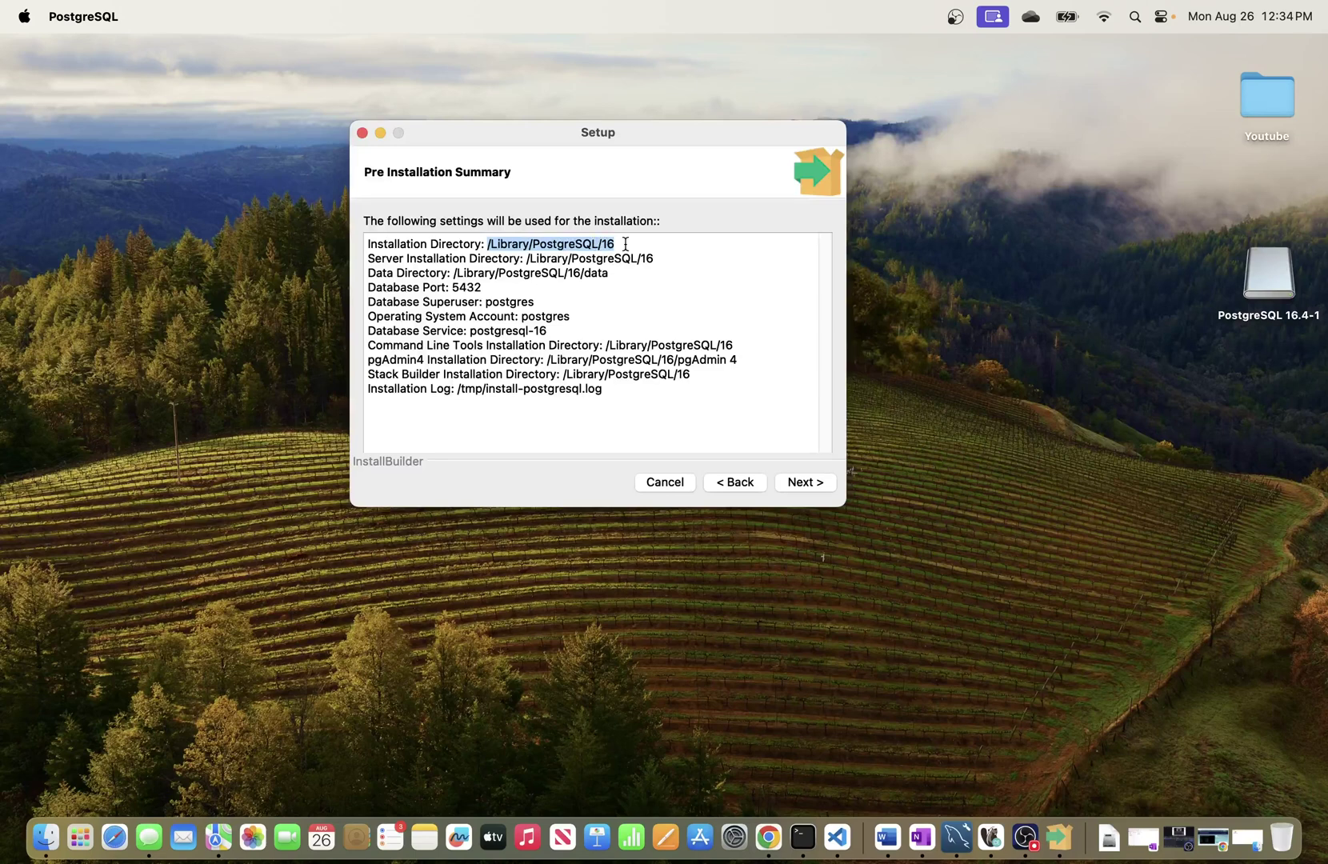
click(539, 265)
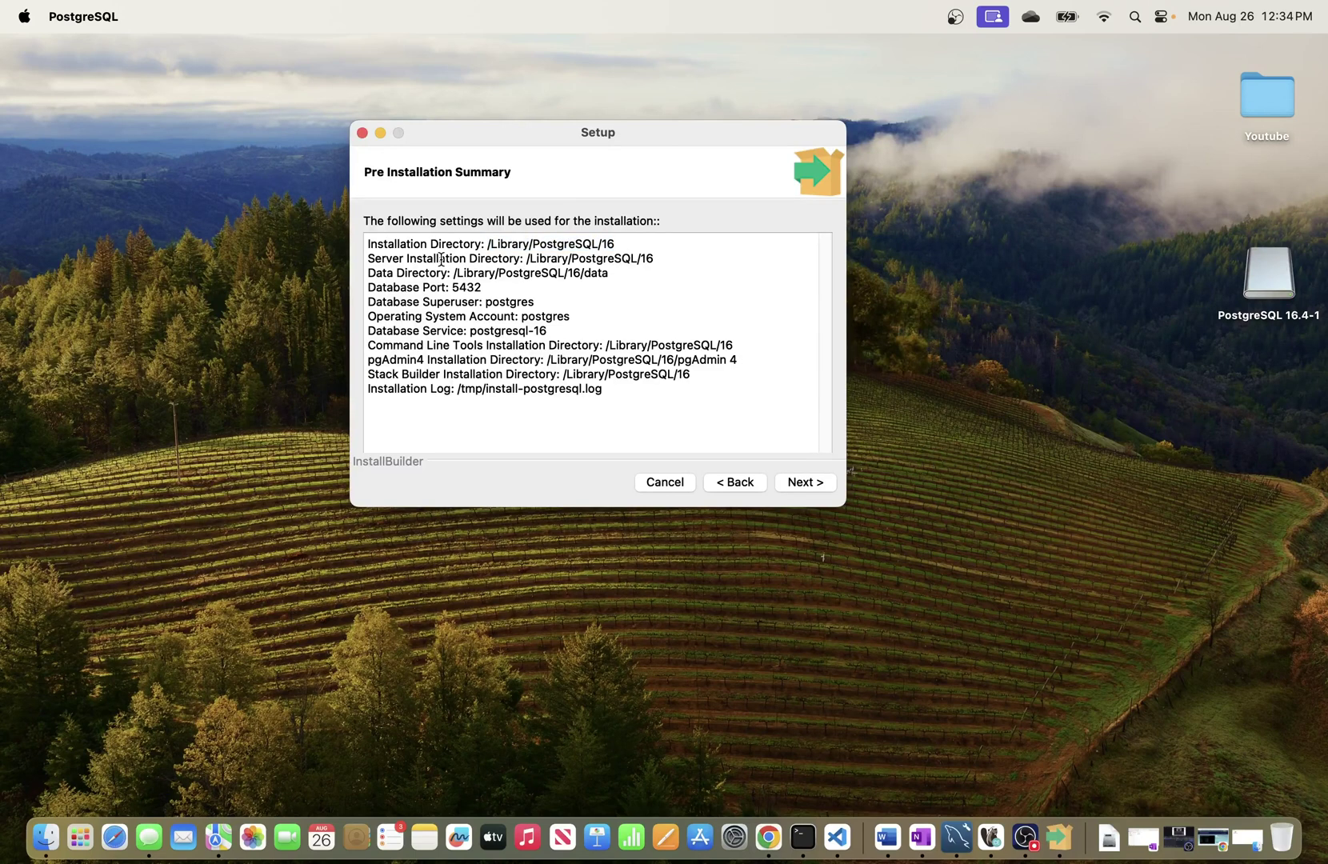
drag(460, 259, 654, 258)
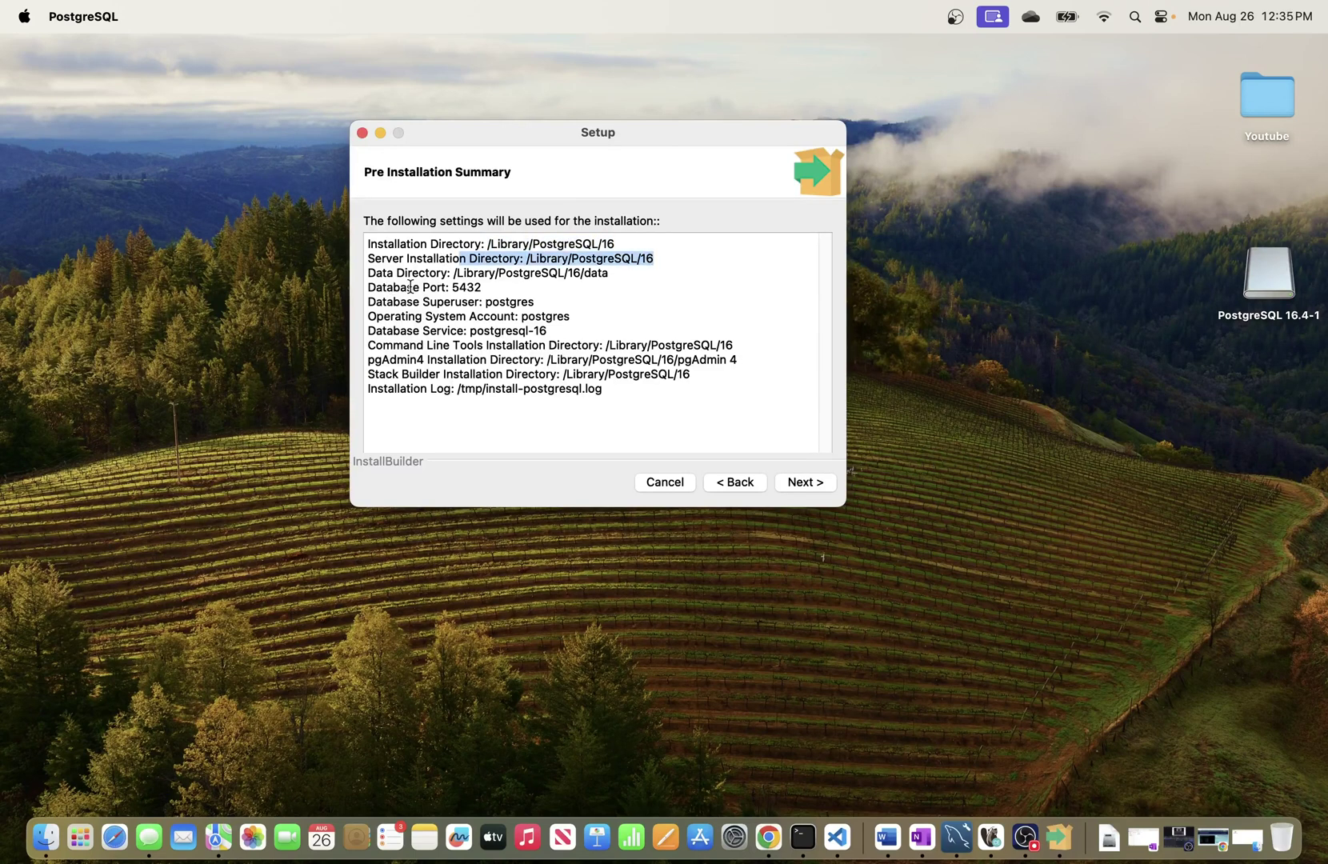
drag(454, 272, 612, 274)
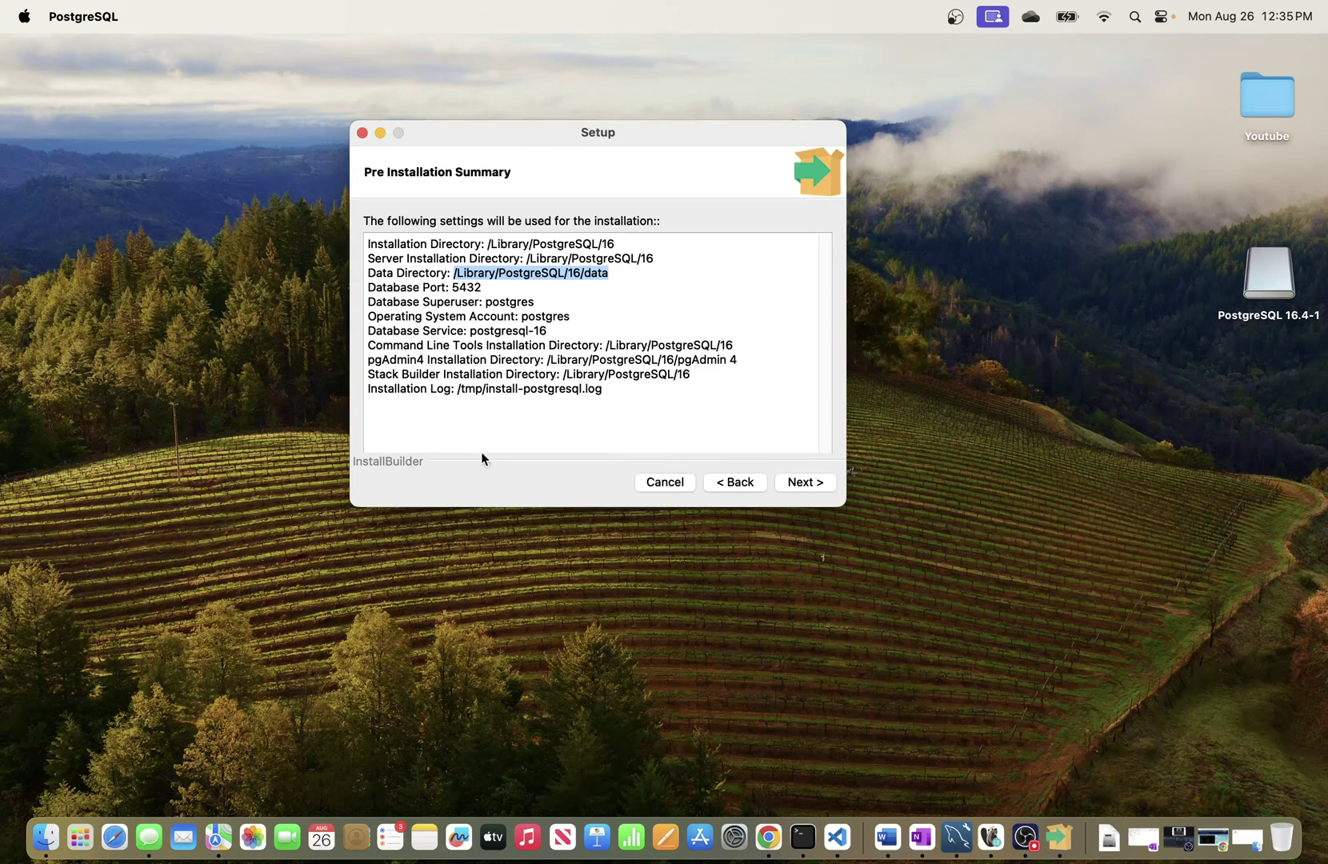
click(645, 271)
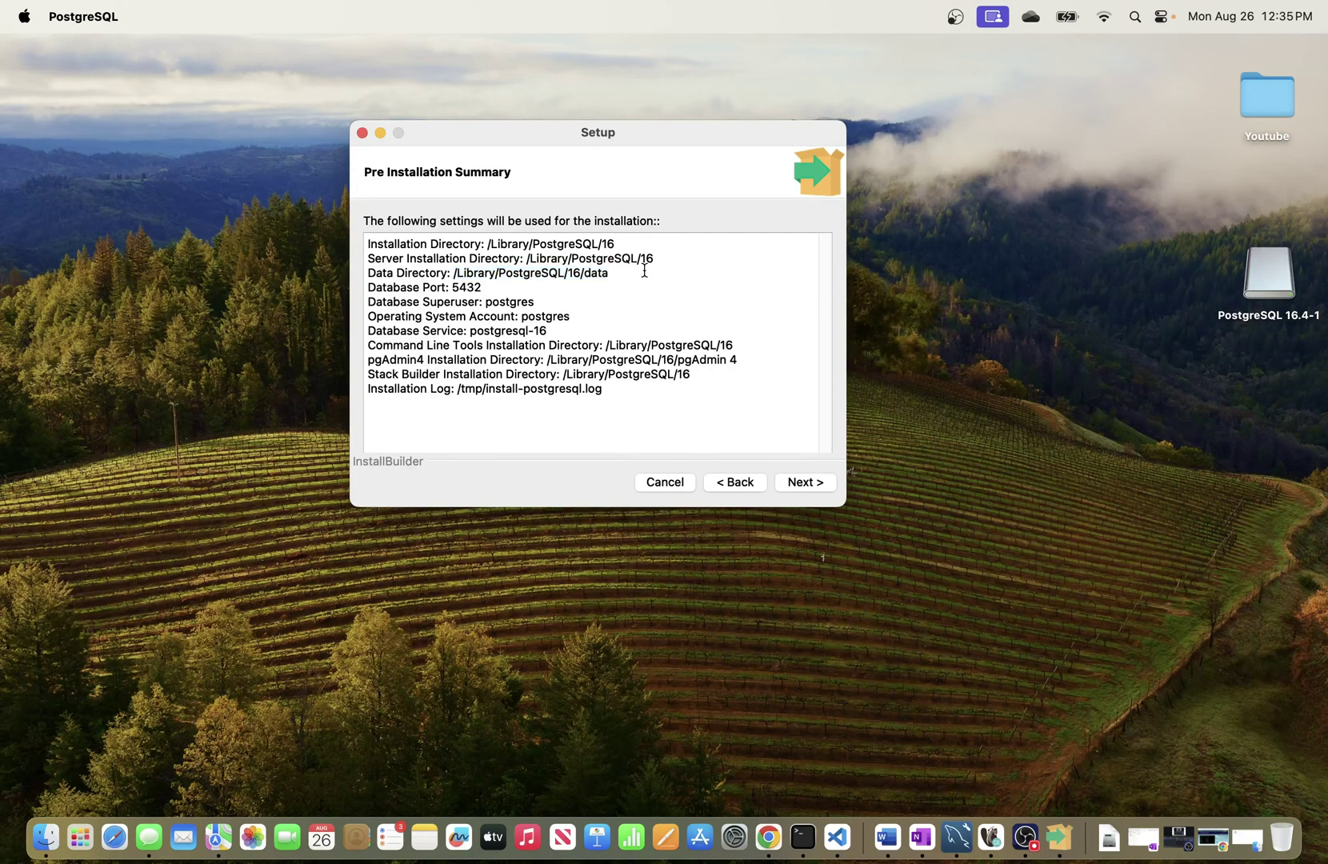
click(808, 485)
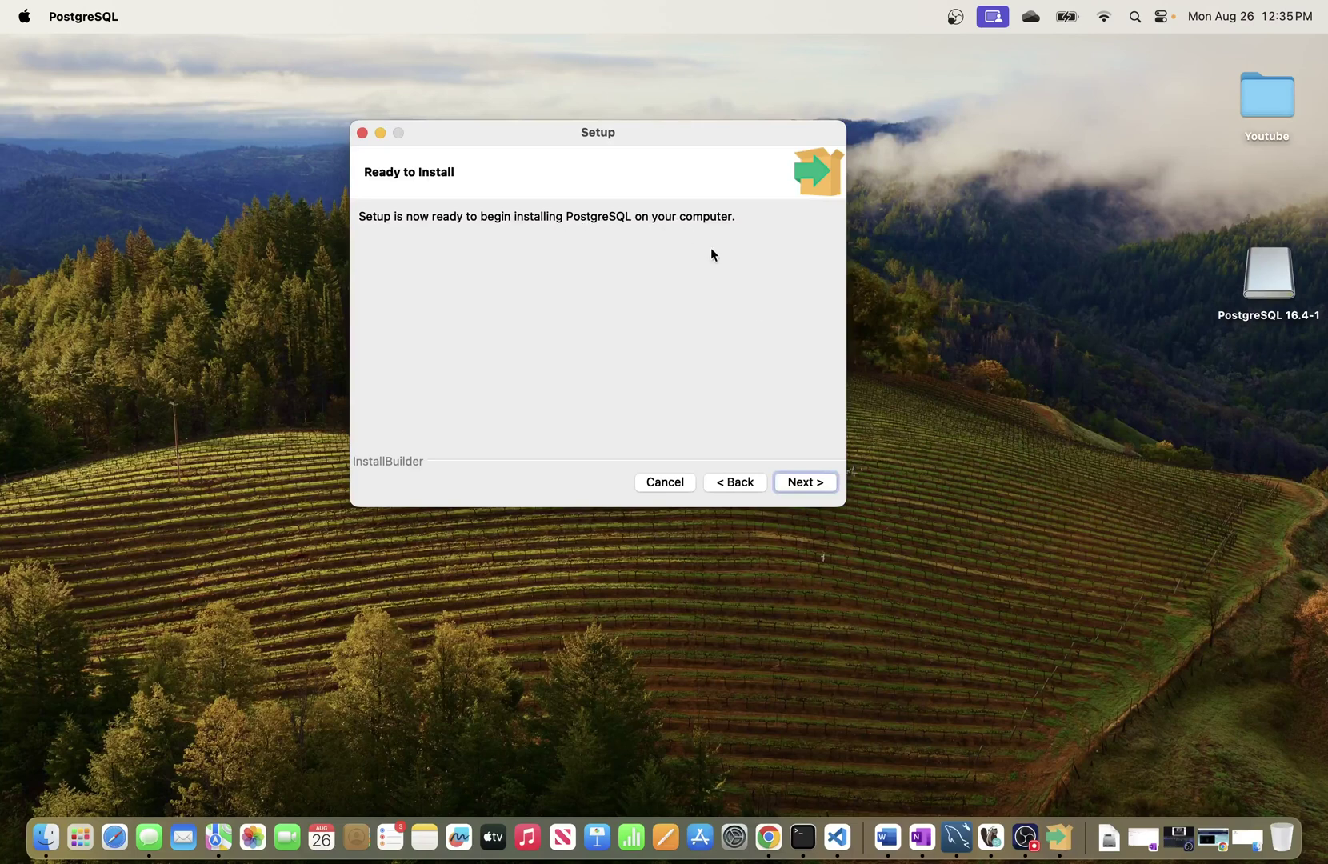
click(815, 485)
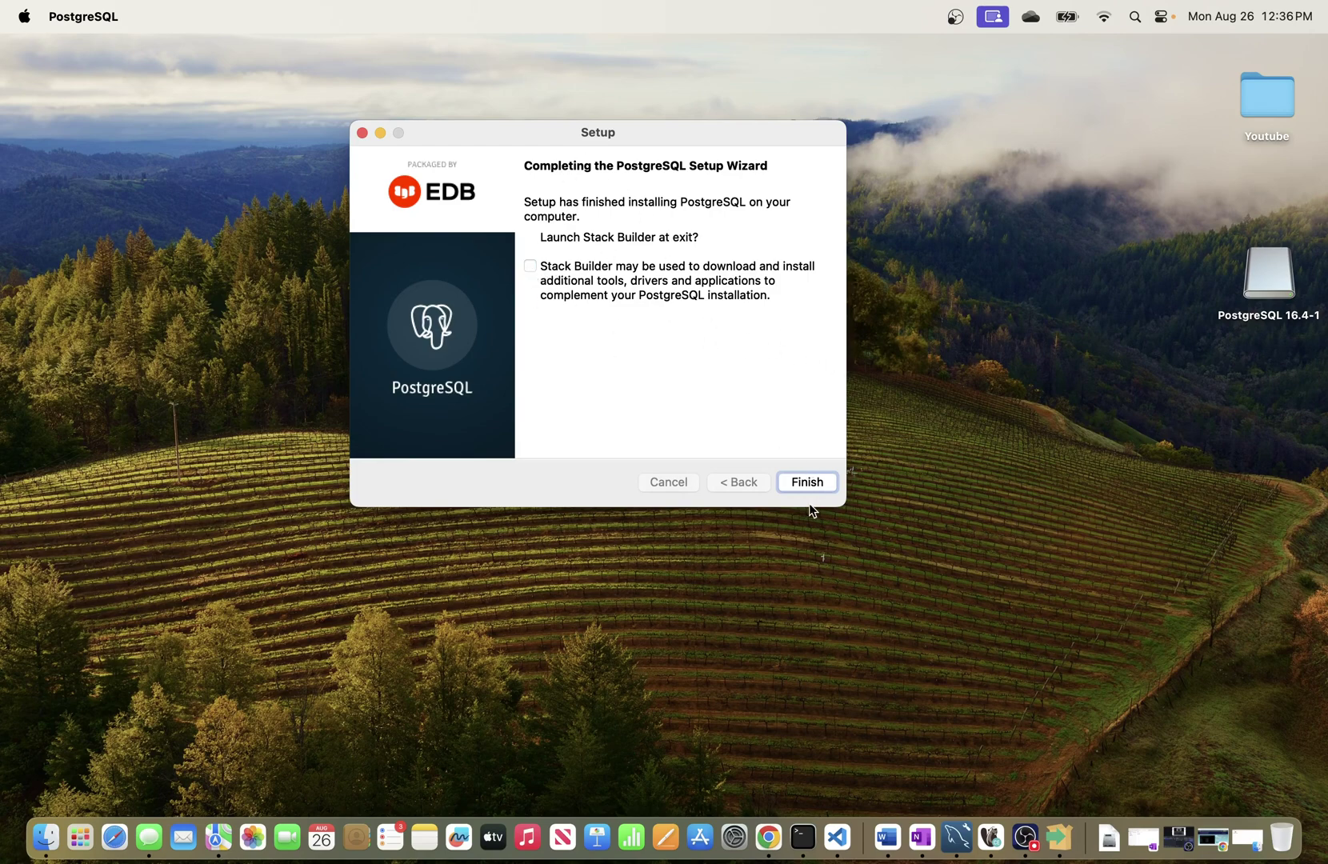
click(807, 483)
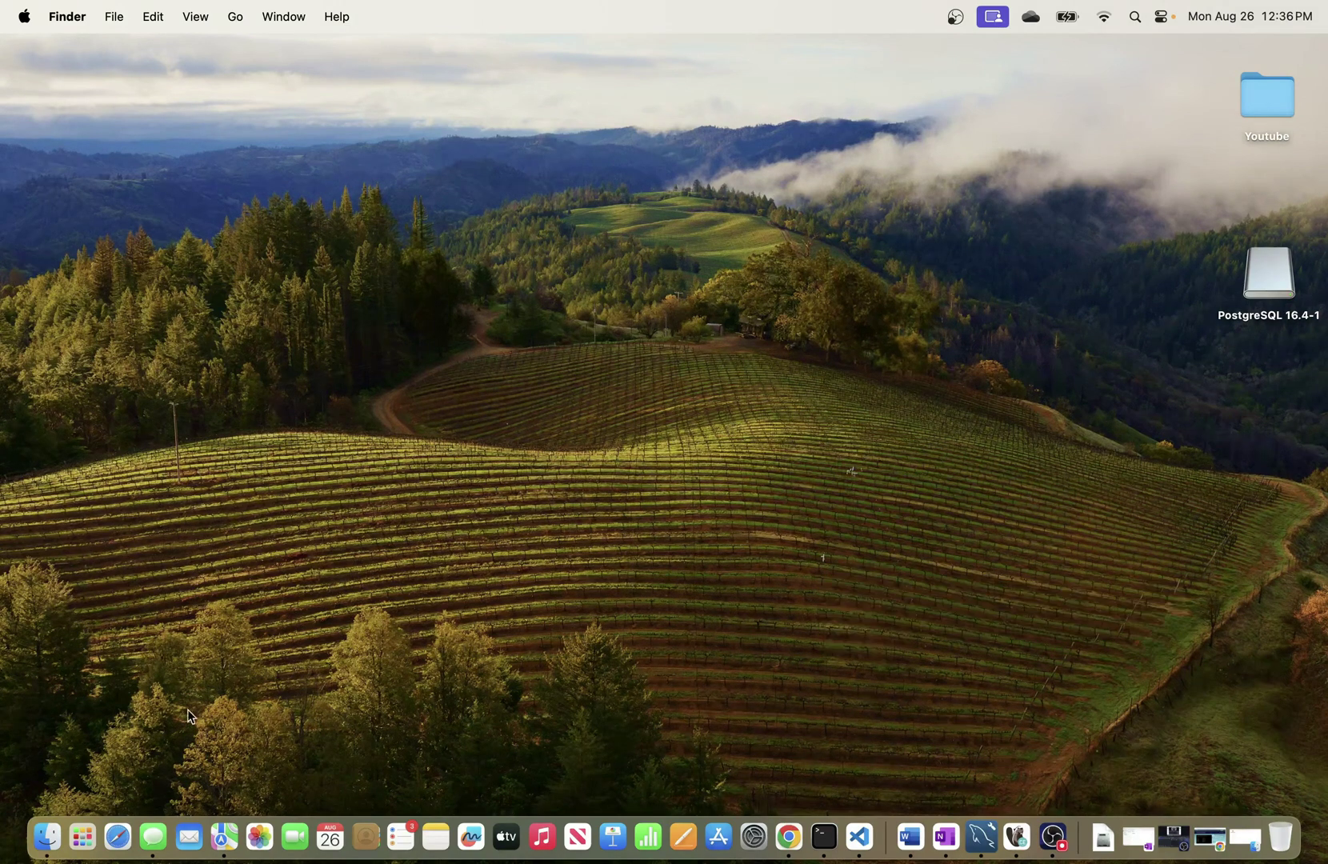
- Launch SQL Shell (psql), close the old full-screen Terminal window, and enlarge the new shell window
click(80, 836)
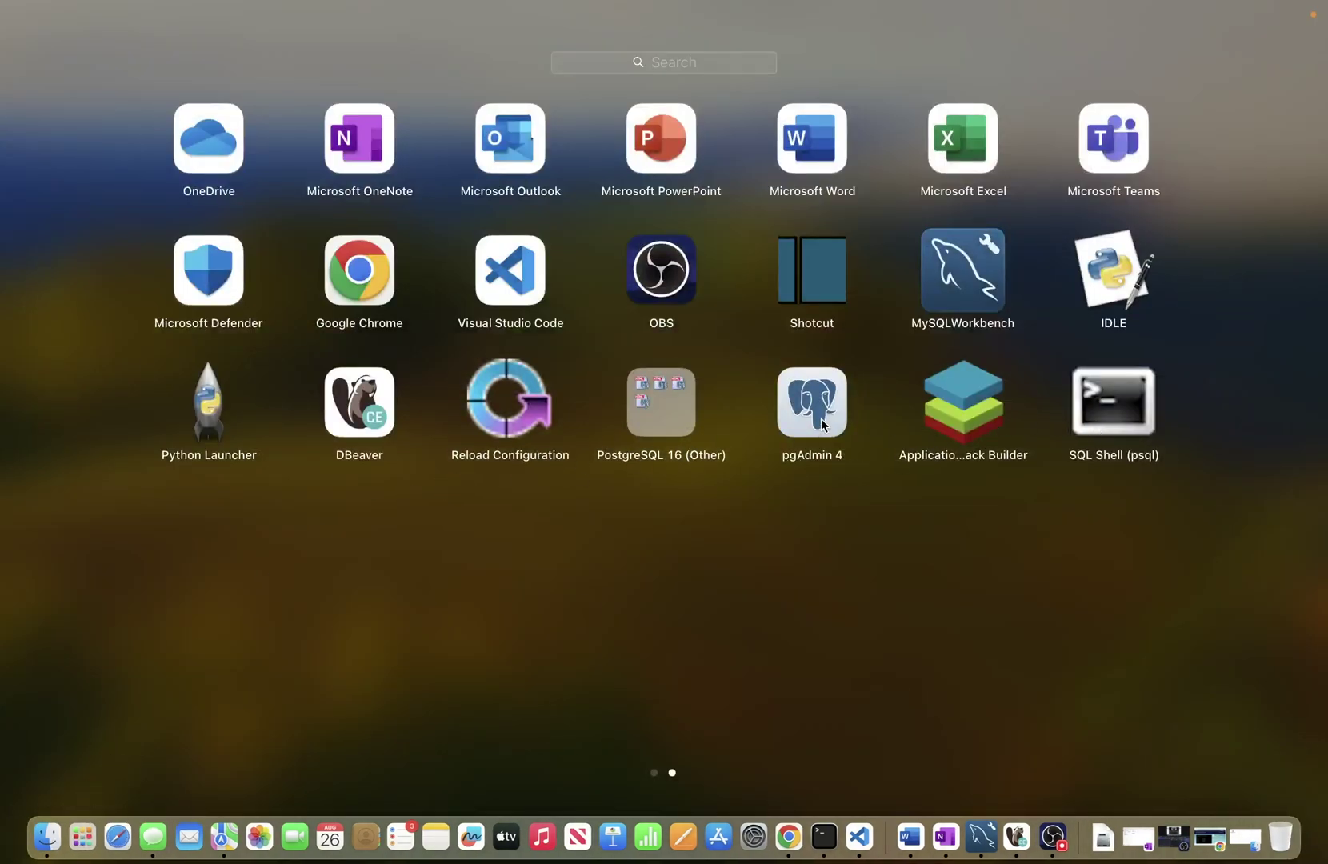
click(1121, 407)
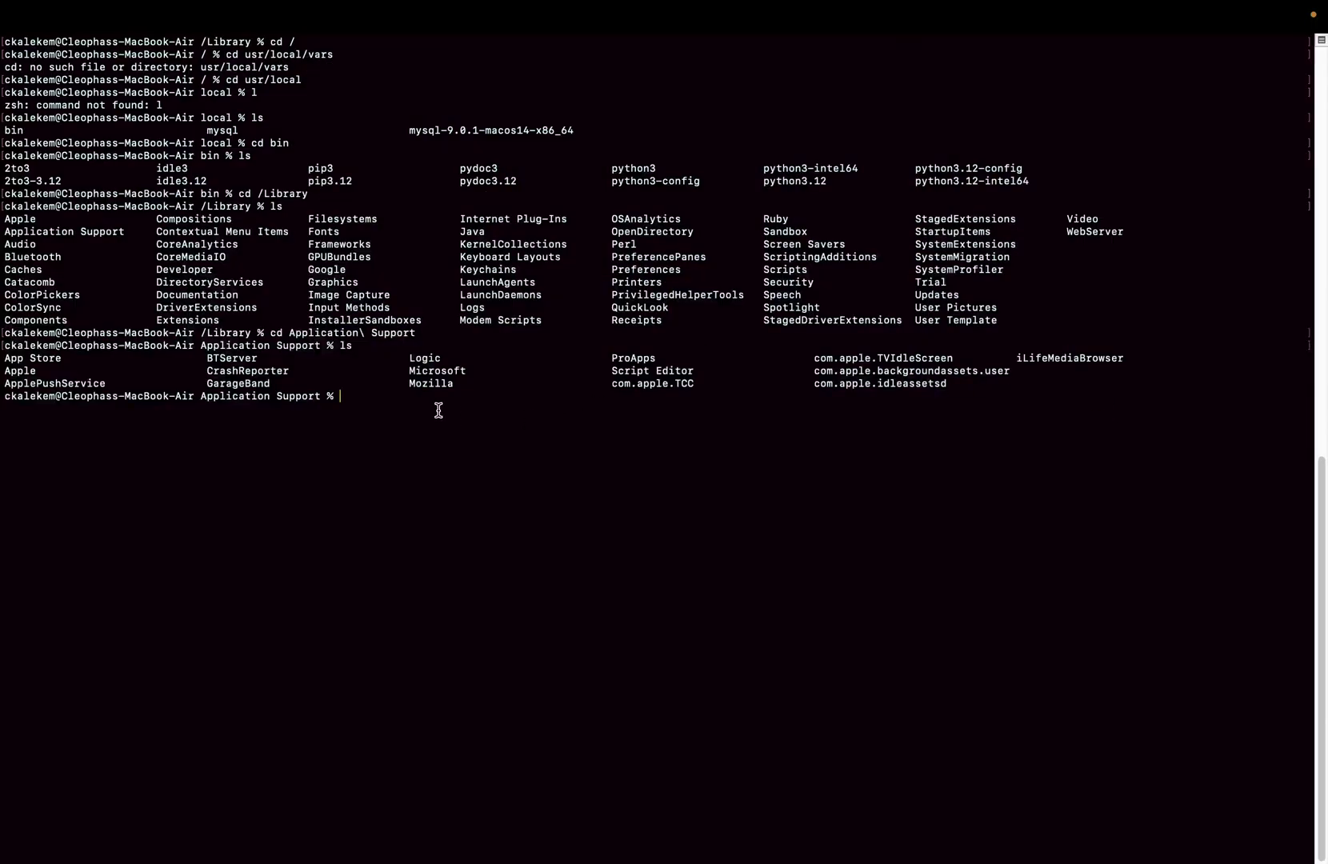
mouse_move(128, 4)
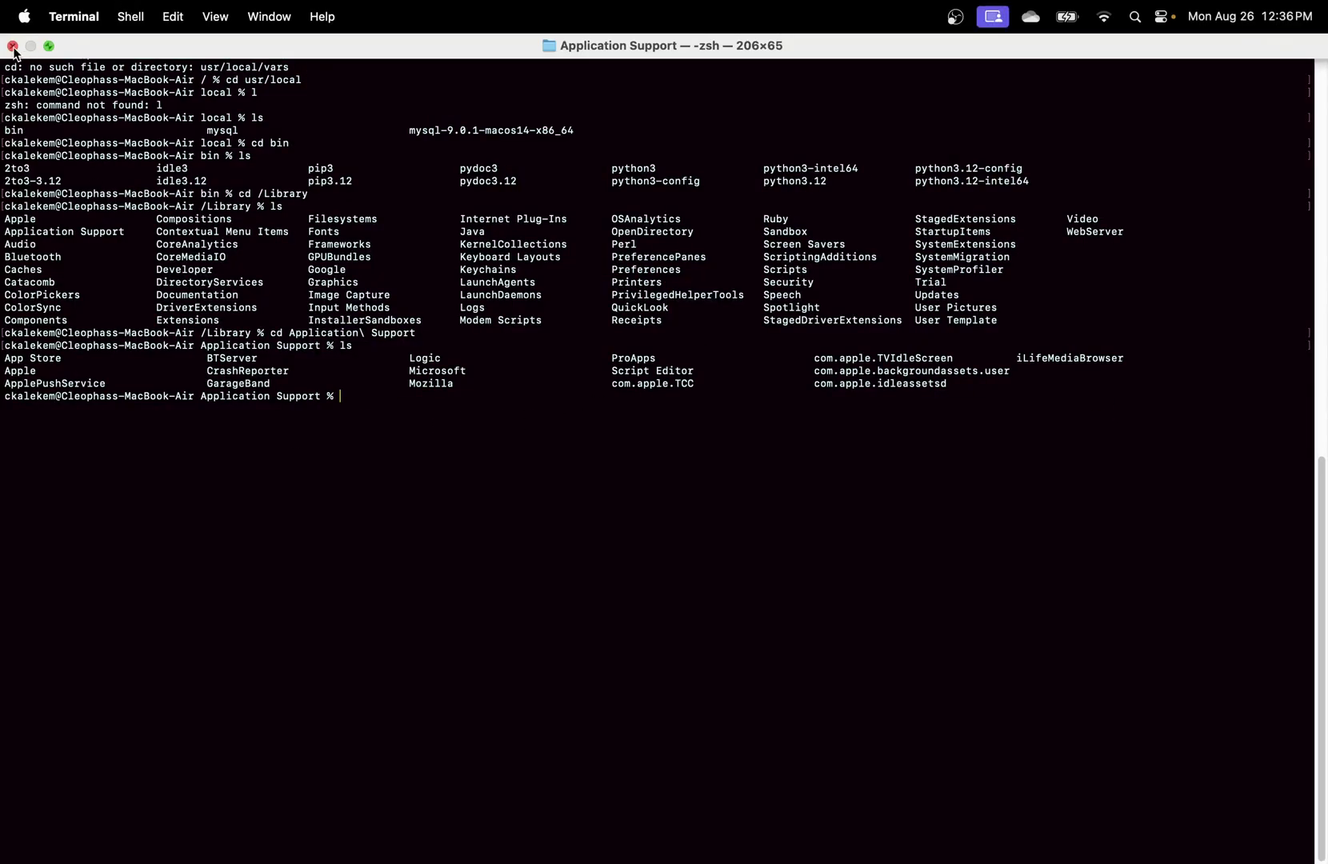
click(12, 46)
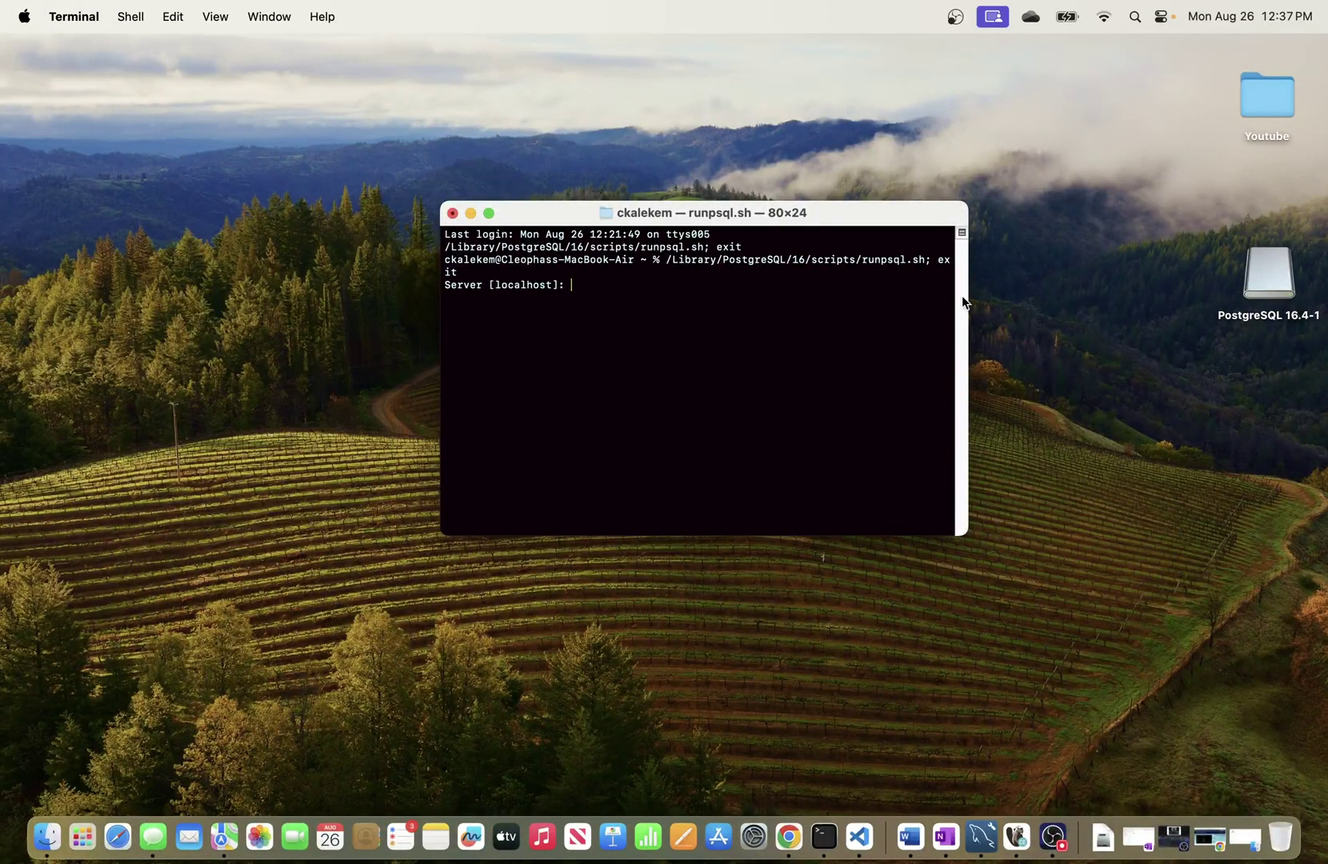
drag(958, 534, 1196, 663)
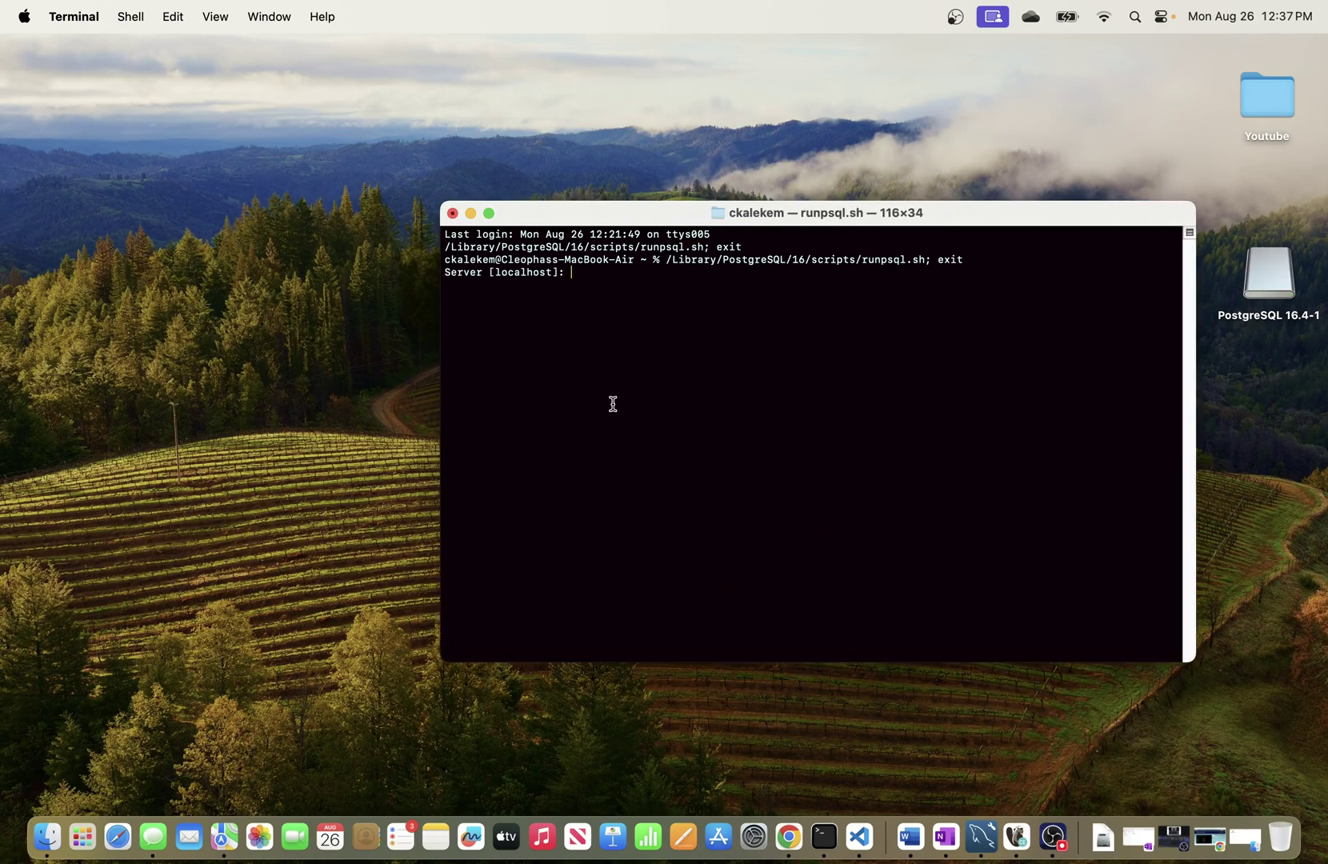
drag(439, 344, 357, 344)
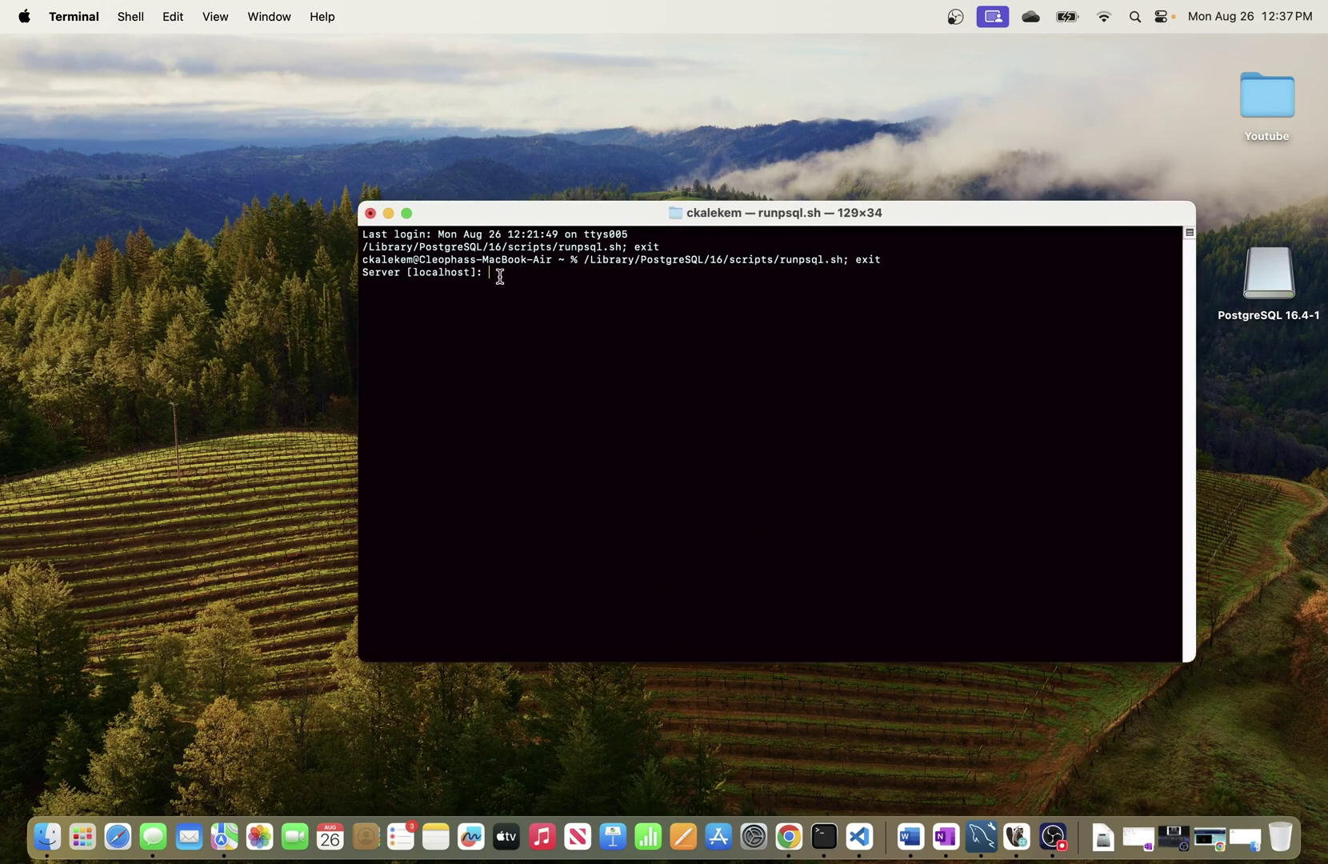
- Log in to psql with the default server localhost, database postgres, port 5432 and username postgres, entering the postgres user's password
key(Return)
key(Return)
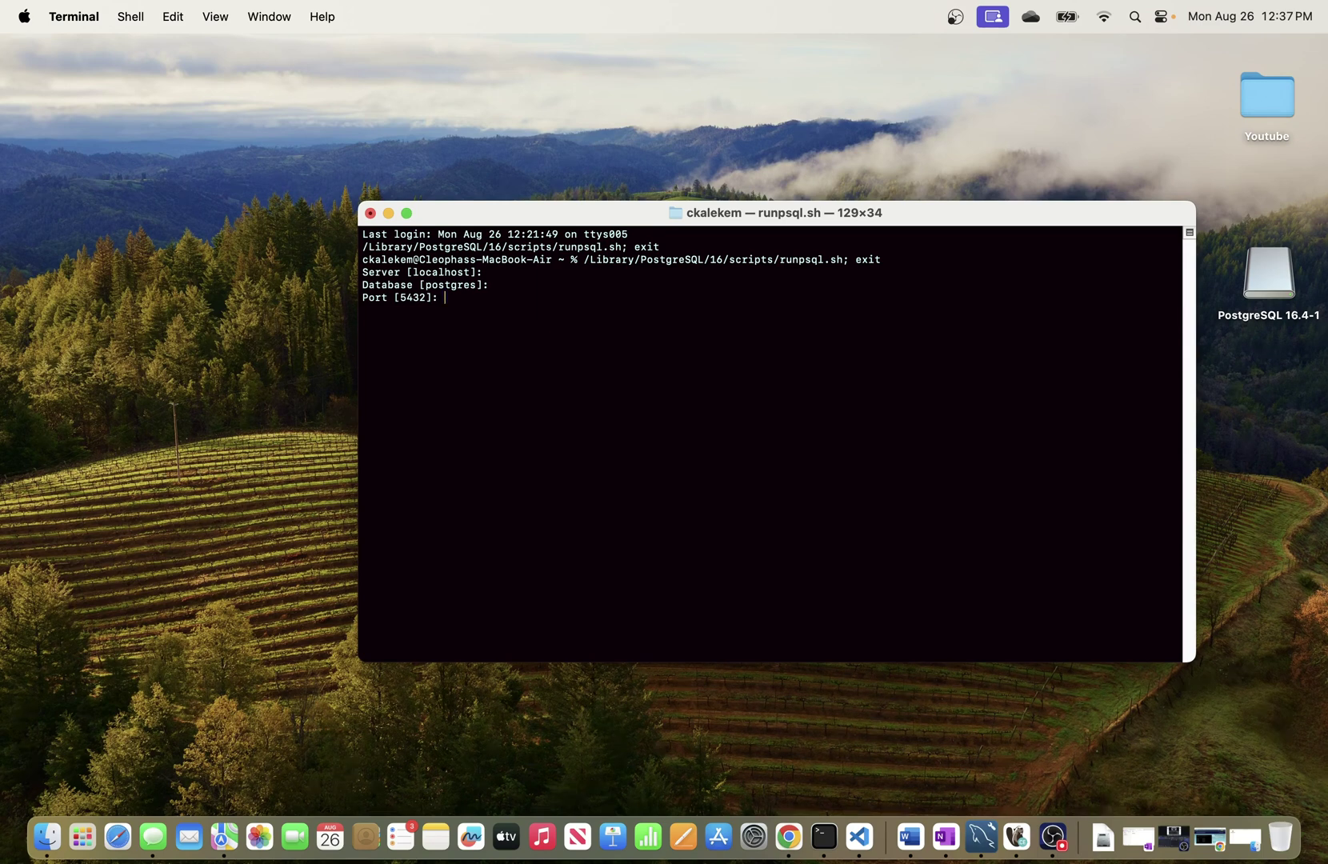
key(Return)
key(Return)
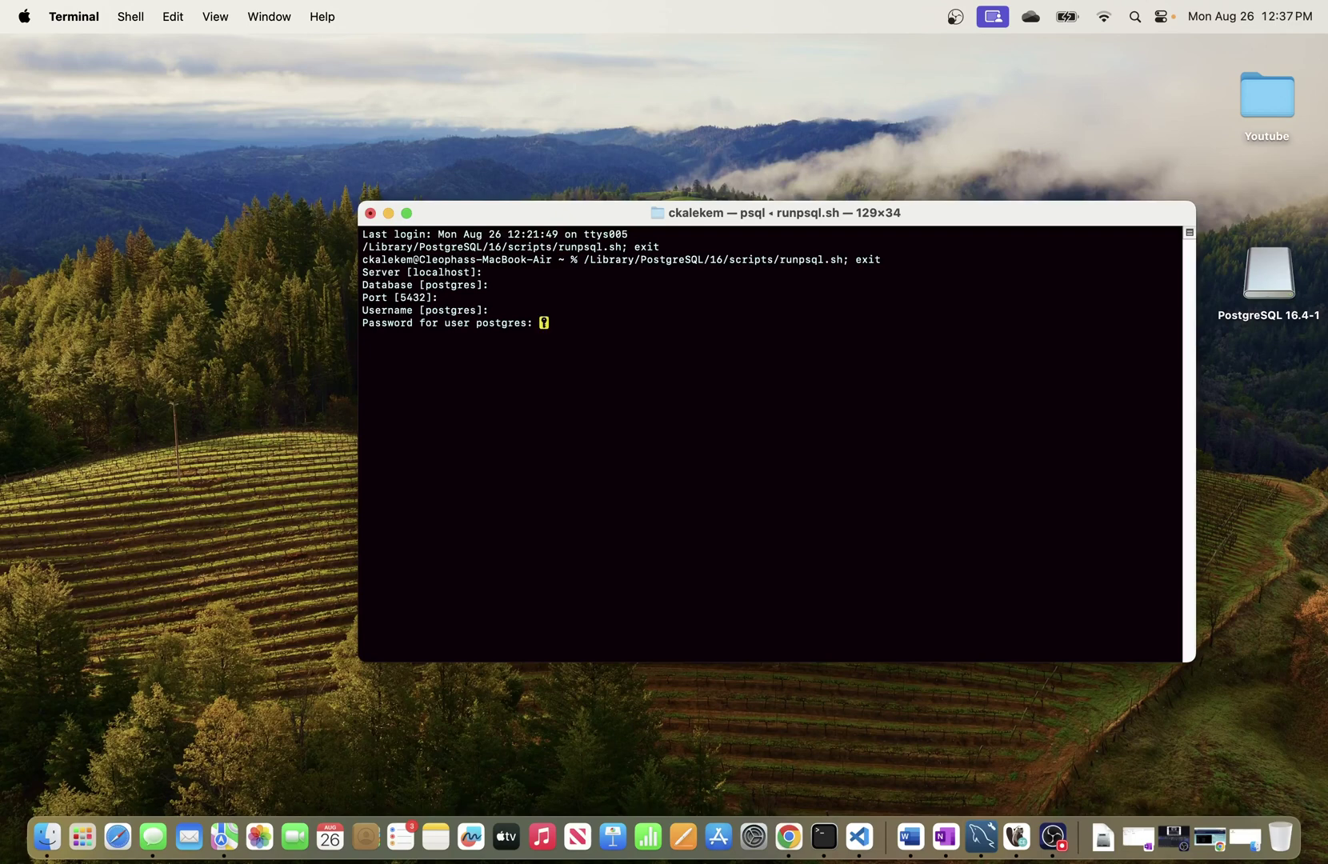
key(Return)
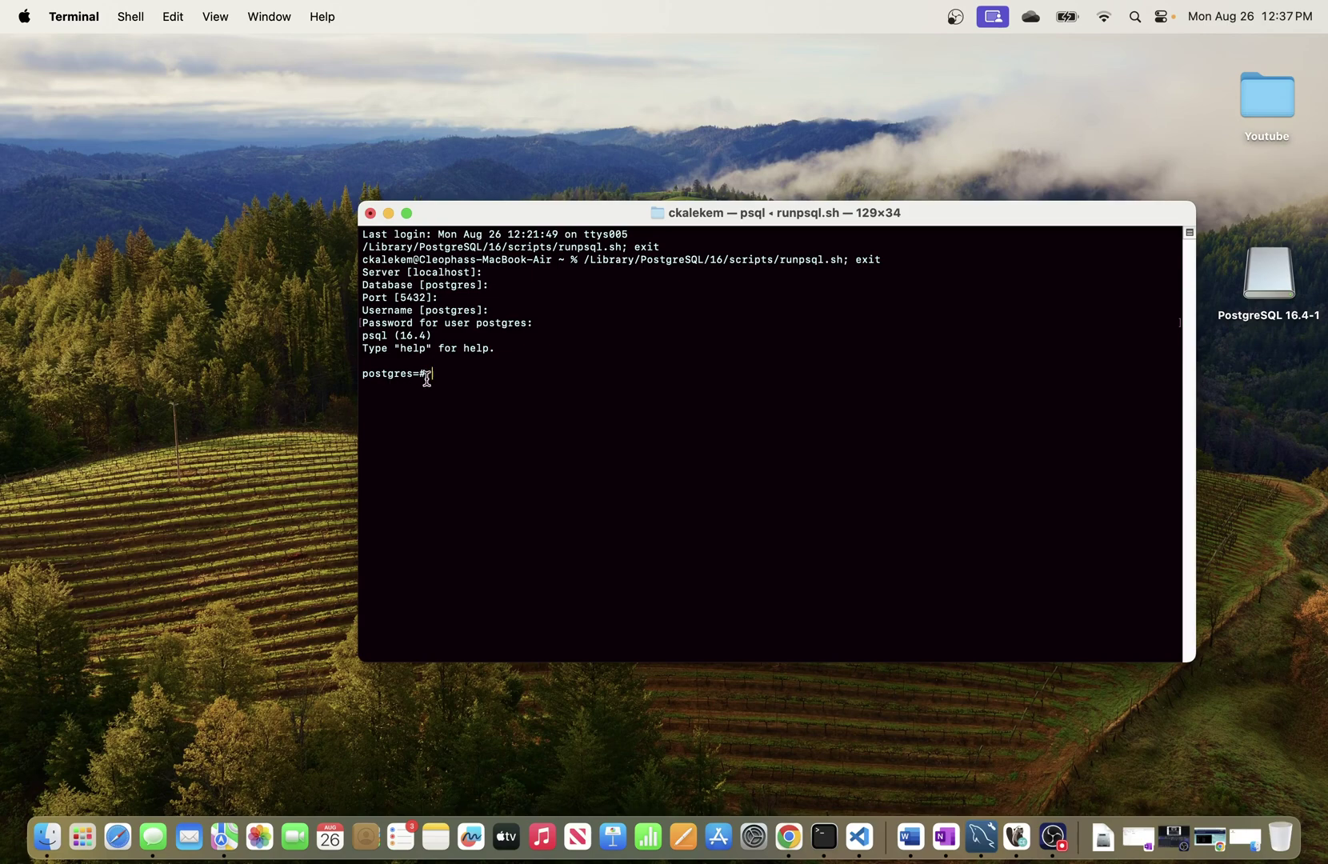
- Make the psql window full screen and create a database with "create database demo_db;"
drag(356, 344, 257, 345)
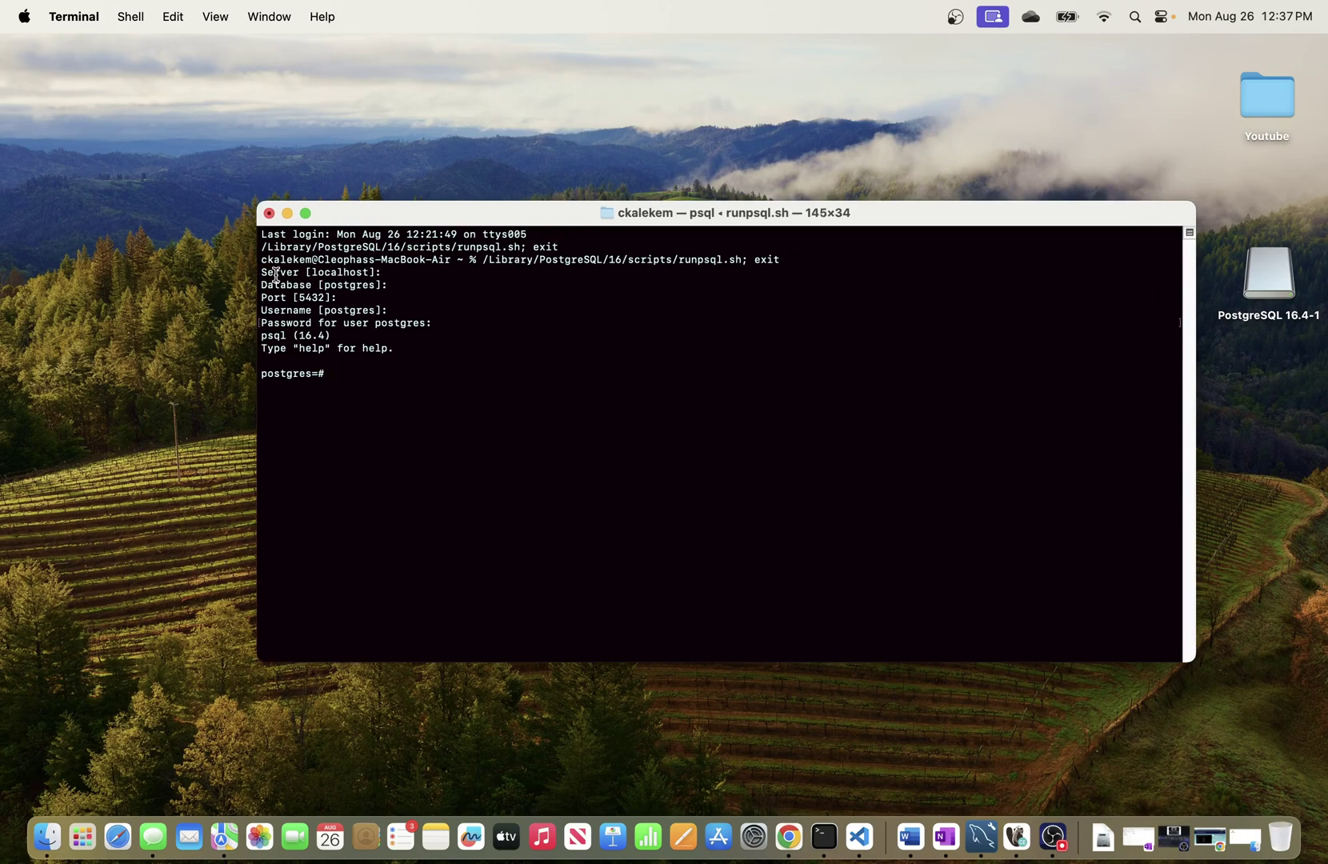
click(305, 213)
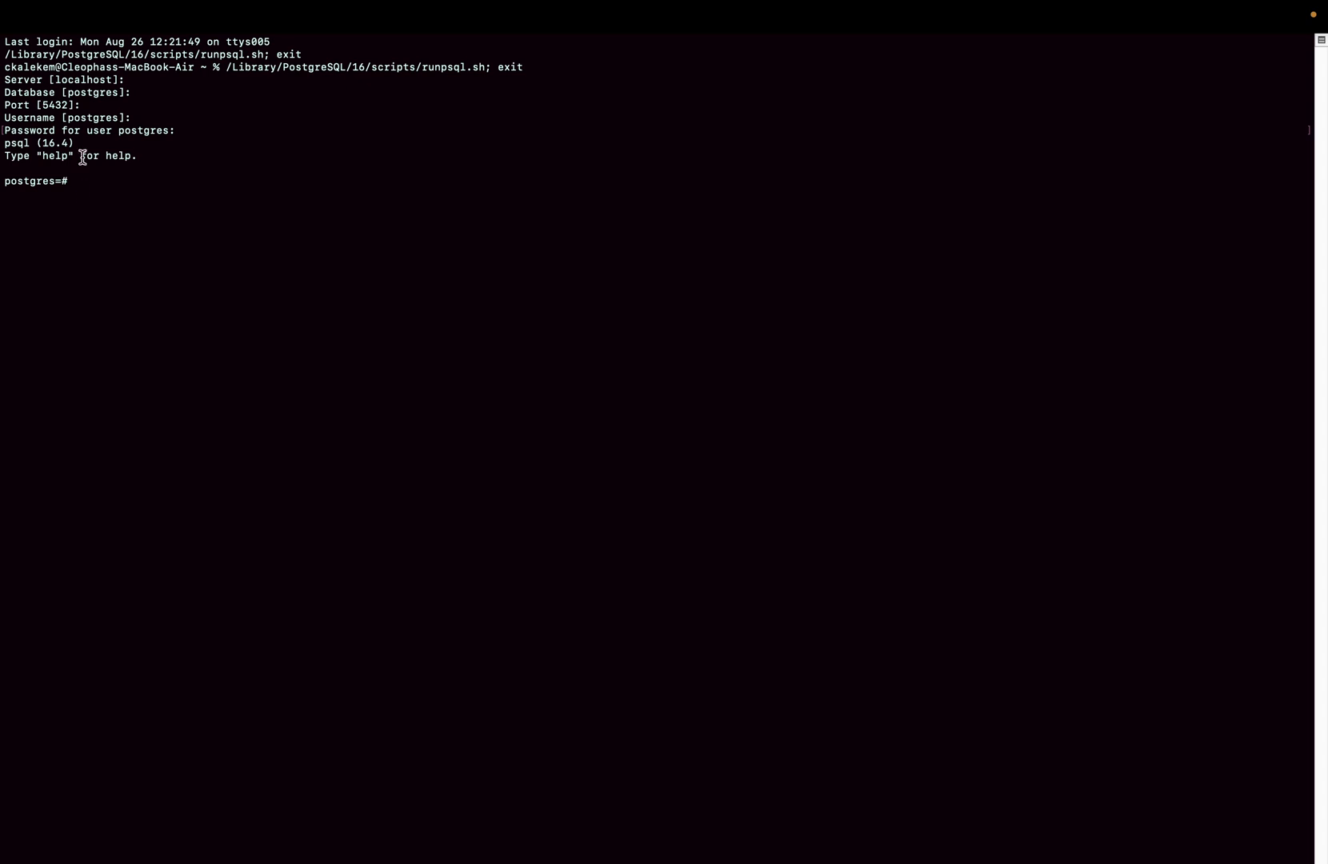
mouse_move(69, 10)
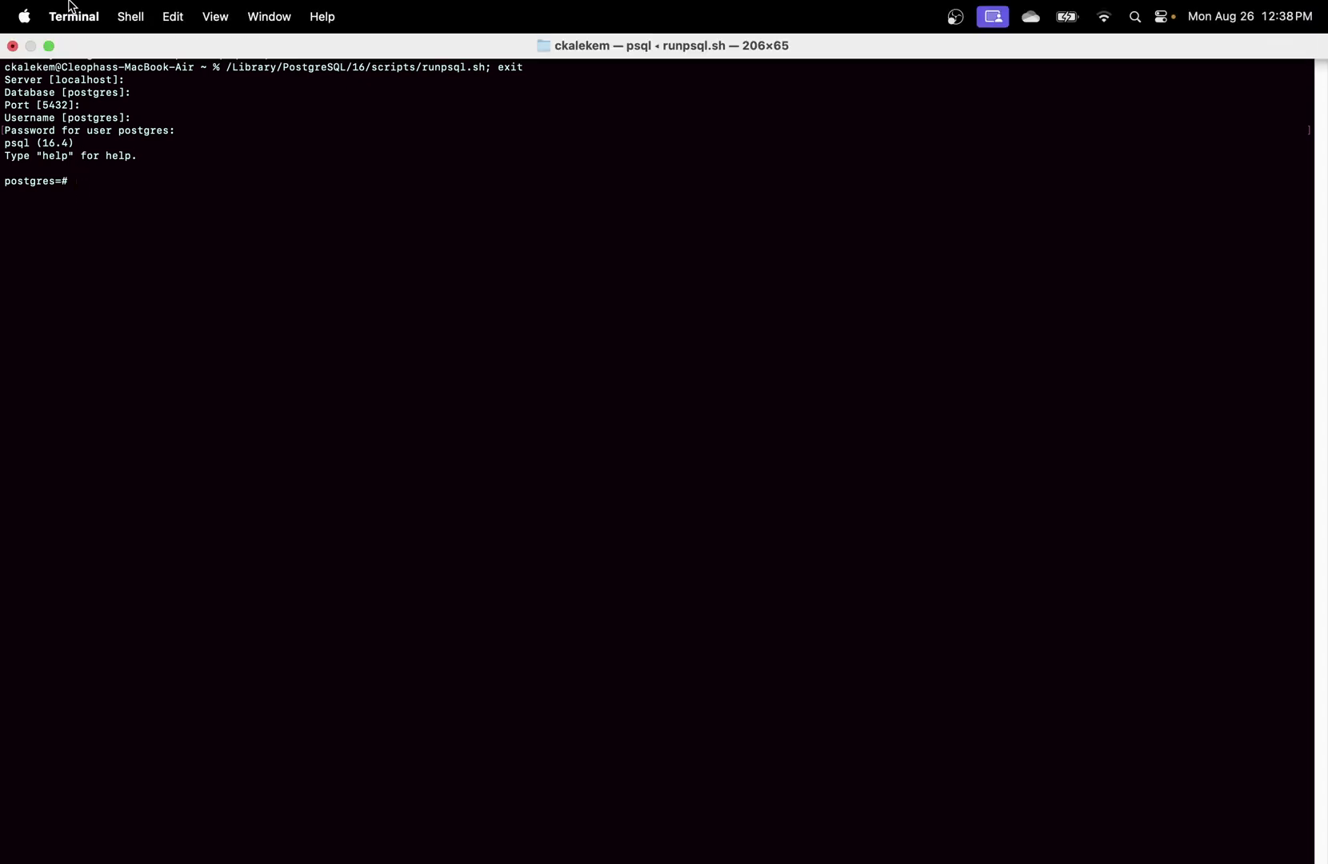
mouse_move(48, 49)
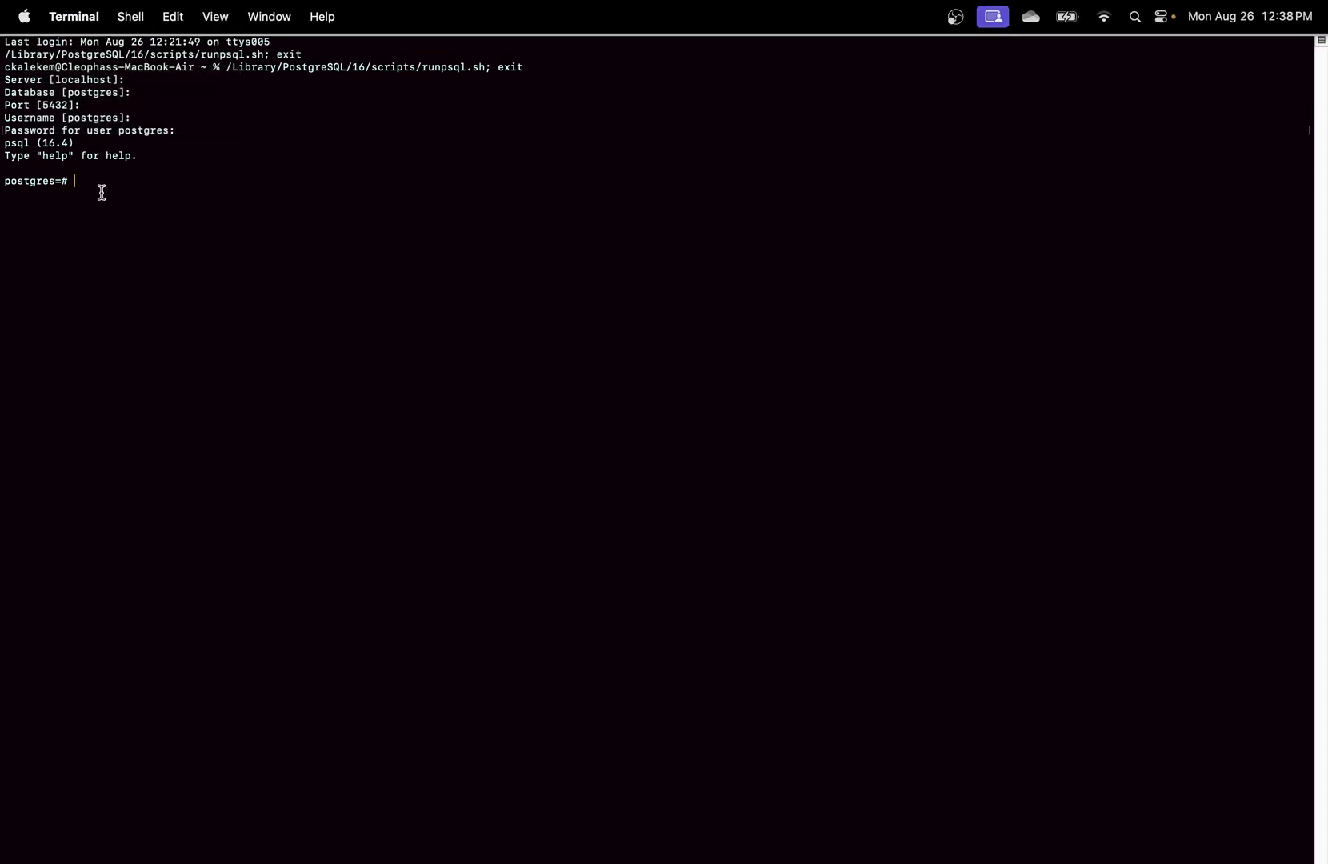
text(create database demo_db)
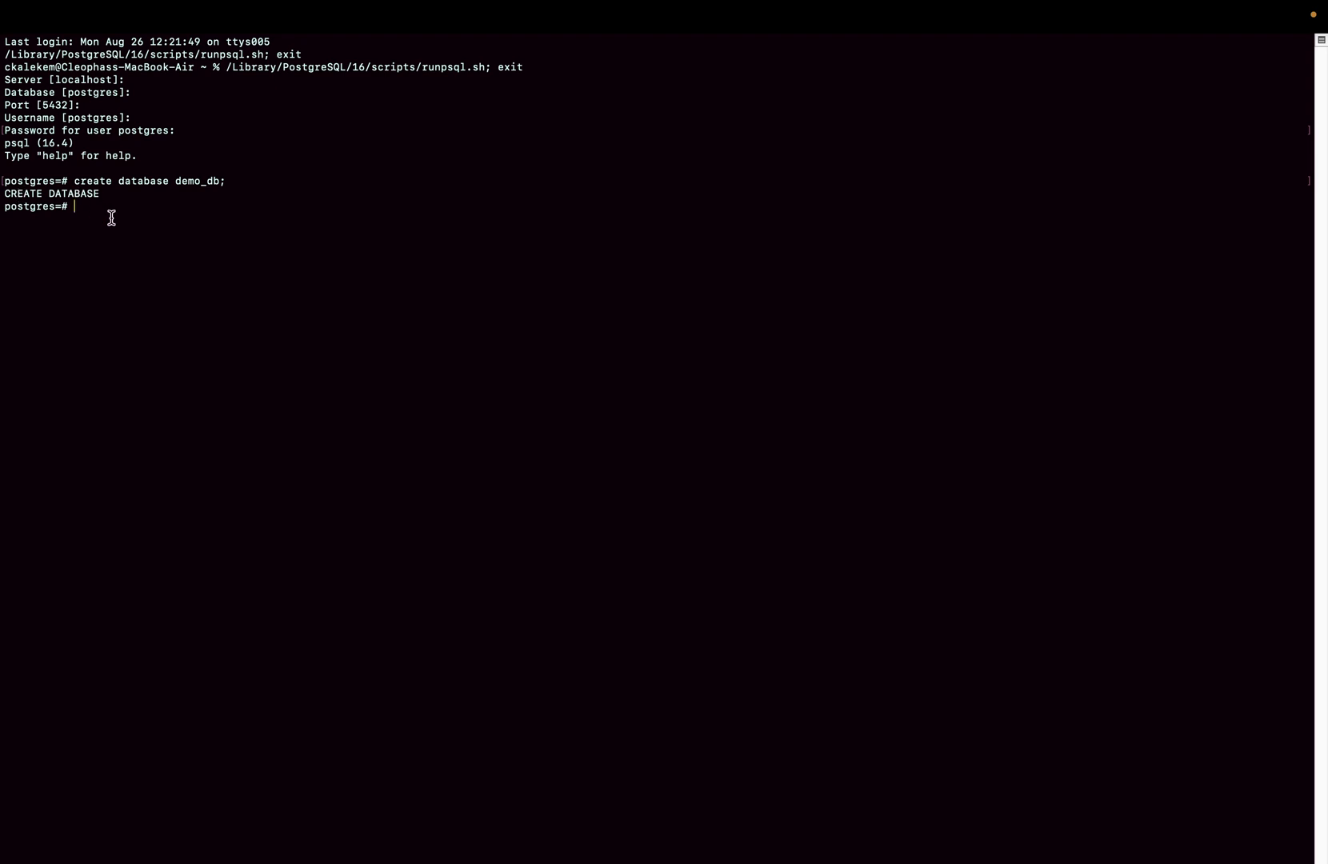
- Try to list the databases with "show databases;", and minimize the psql window after leaving full screen
text(show databases;)
key(Return)
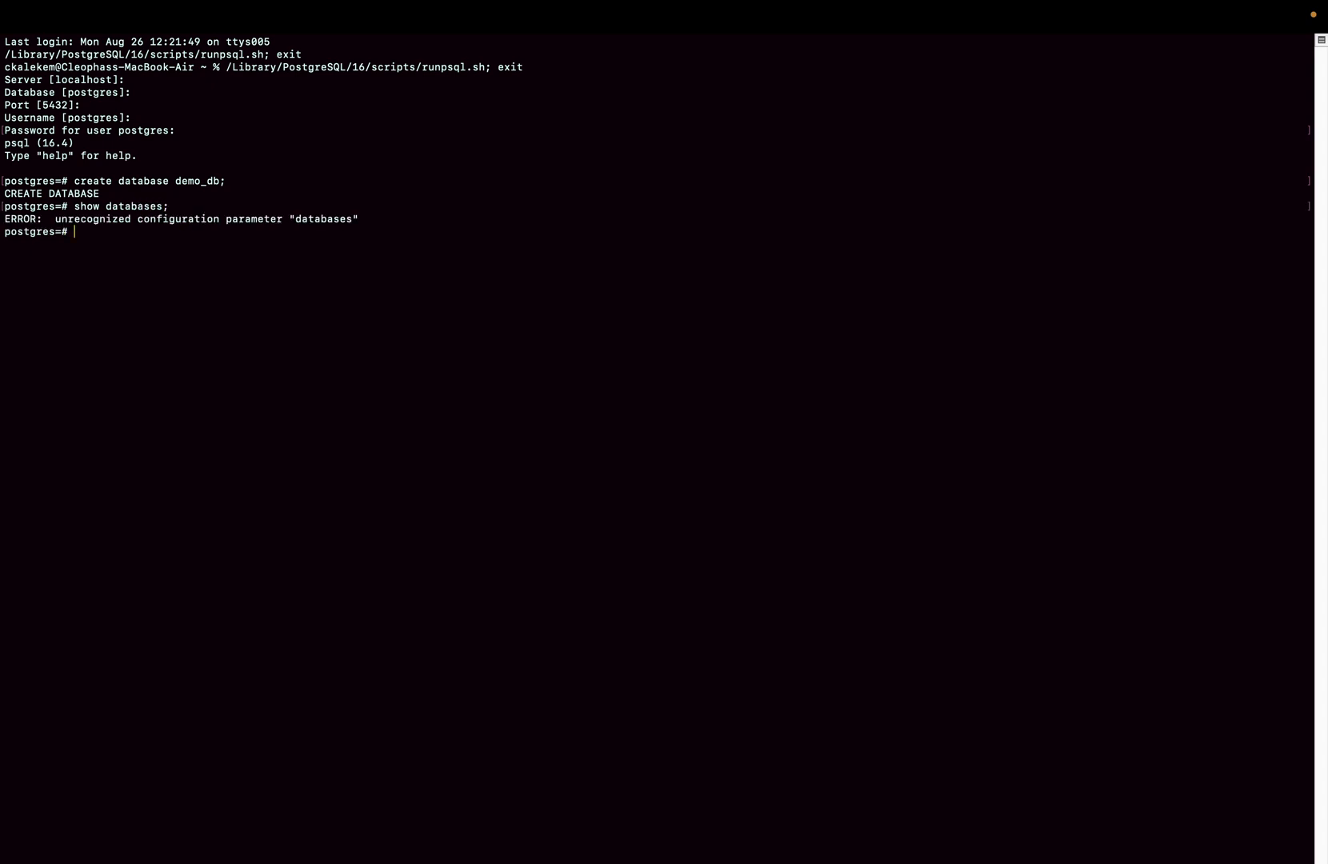
mouse_move(12, 22)
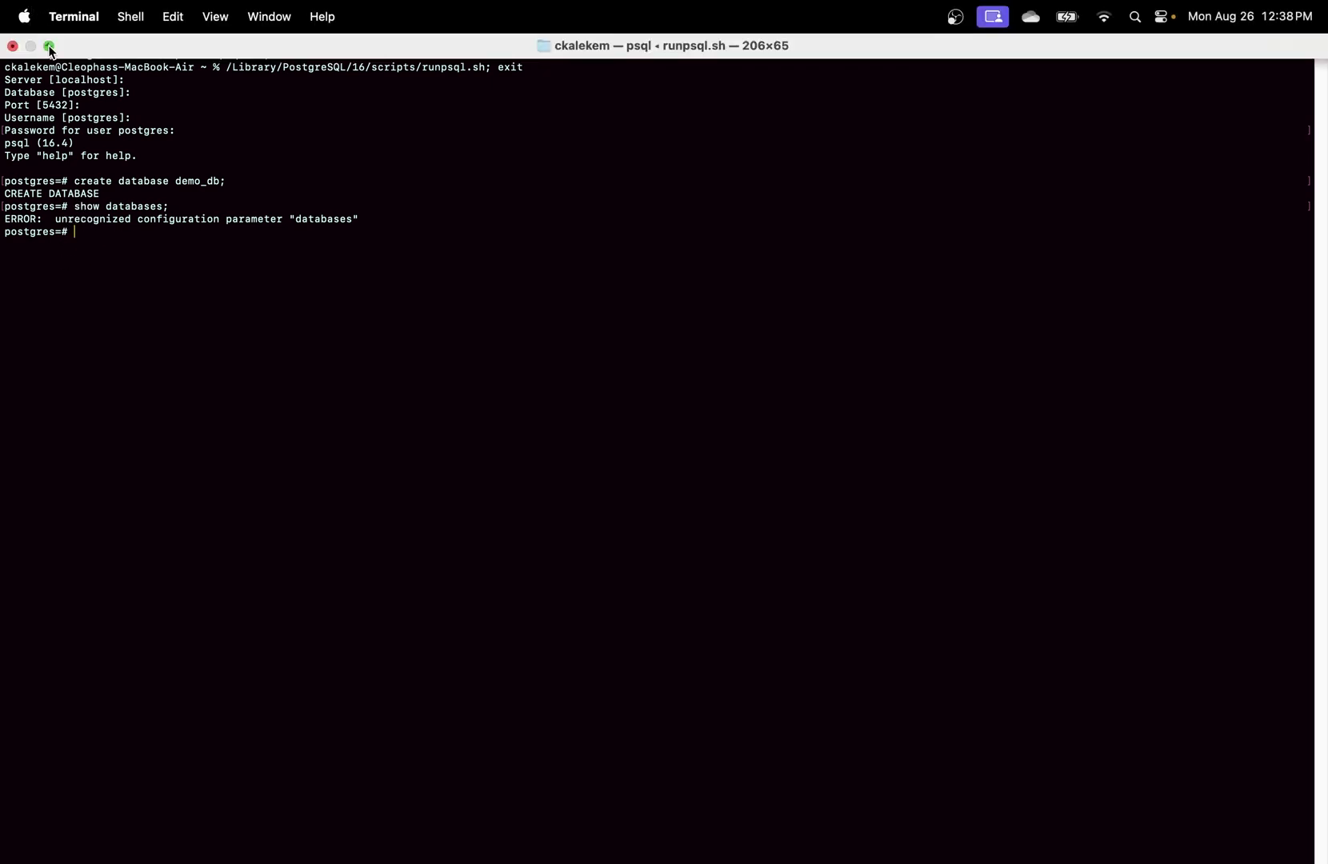
click(50, 46)
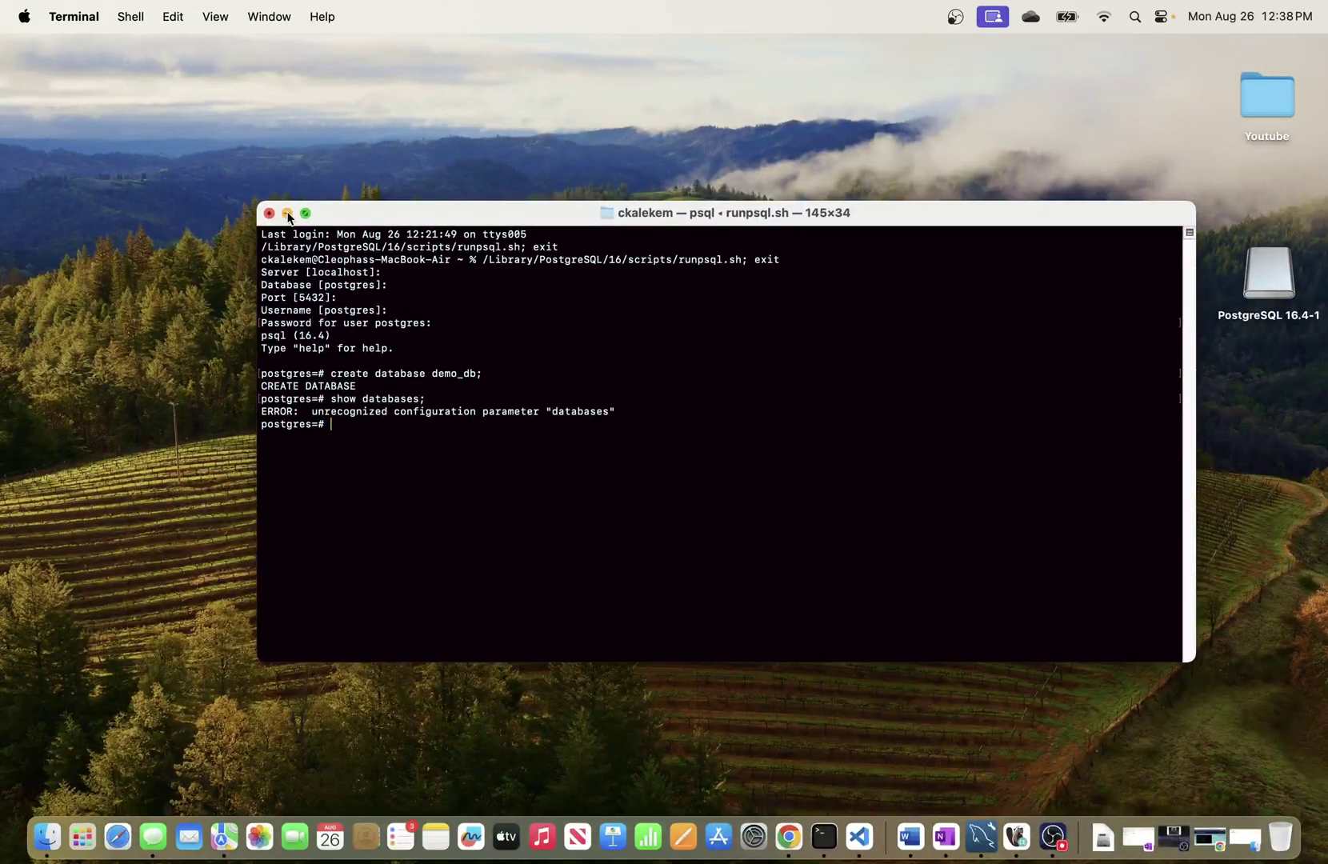
click(287, 214)
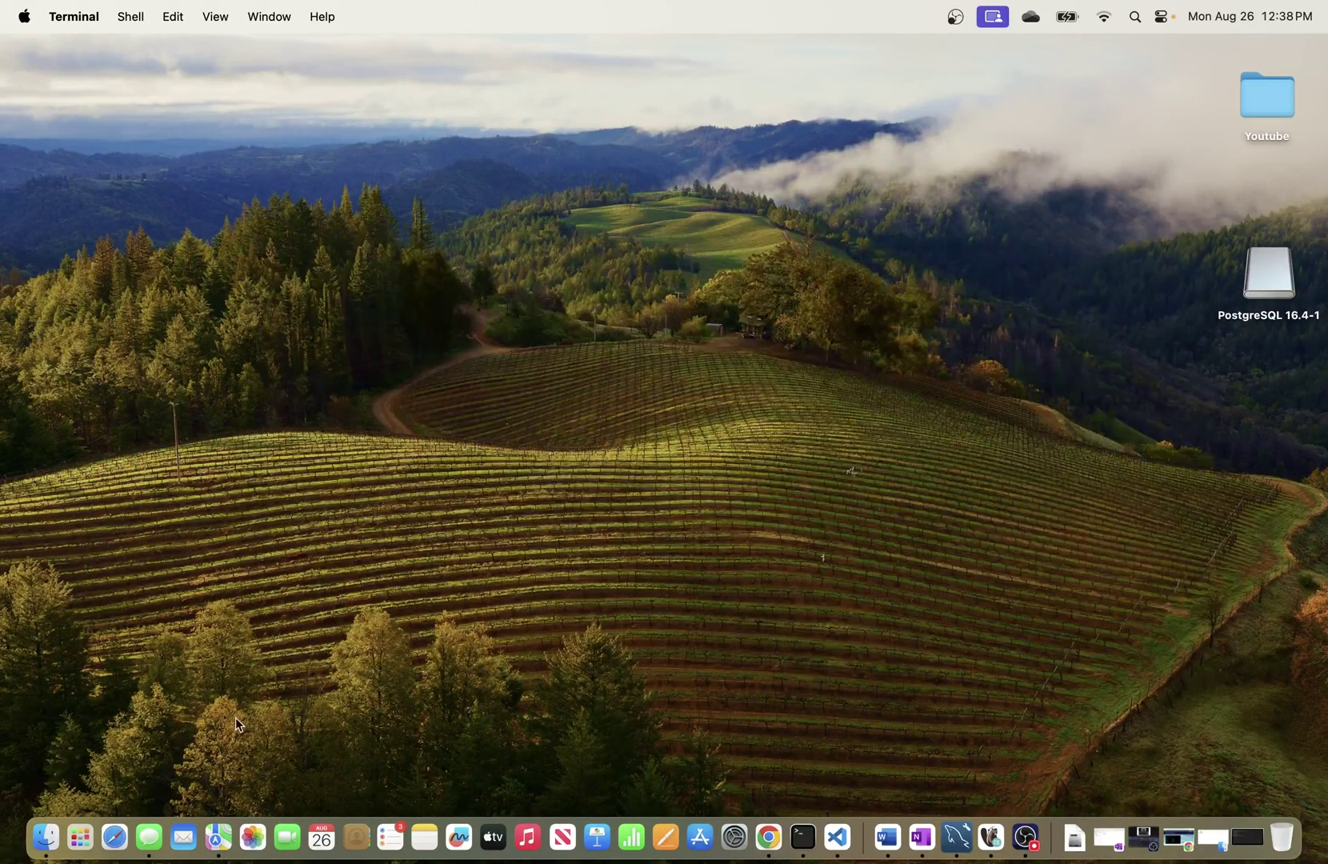
- Launch pgAdmin 4 and show its window in full screen
click(80, 838)
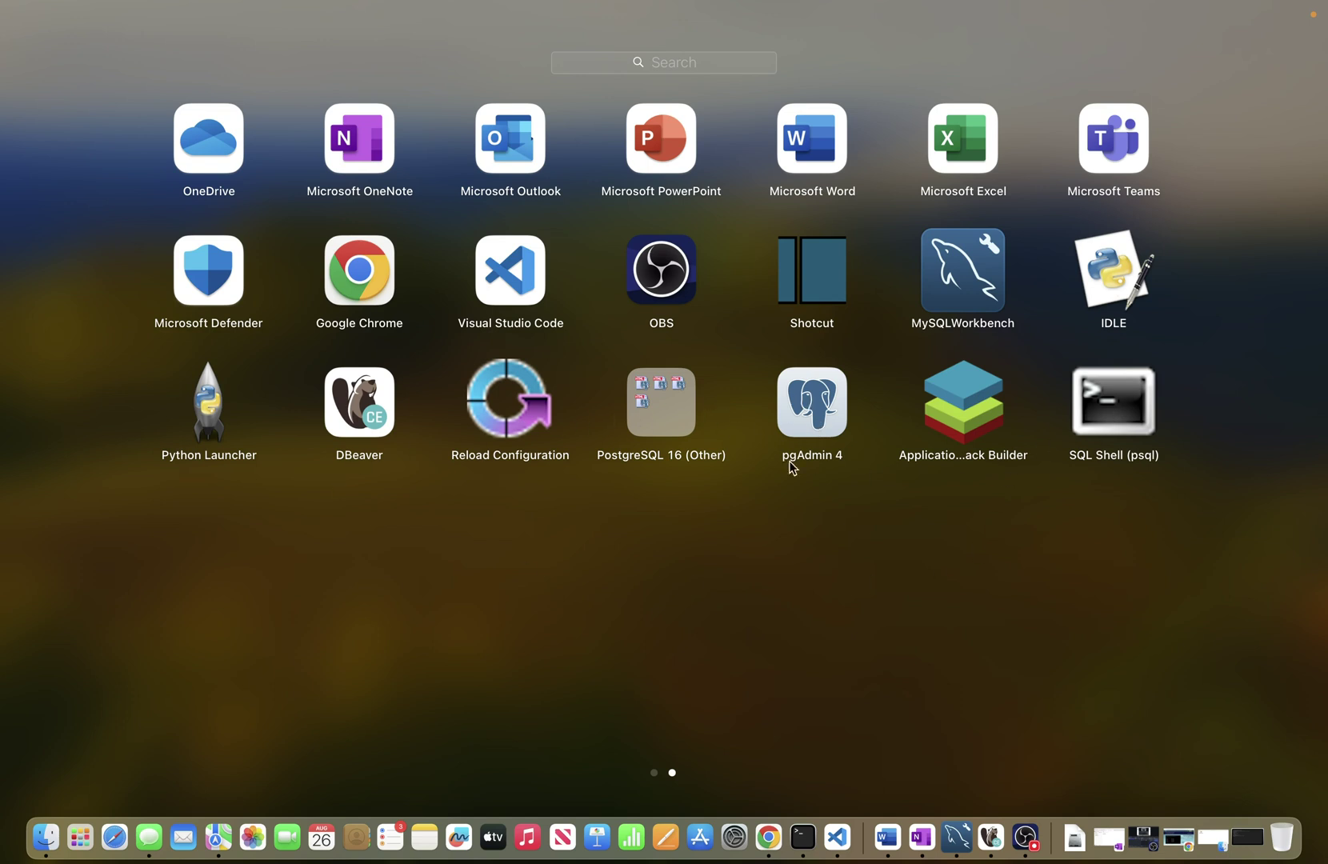
click(818, 429)
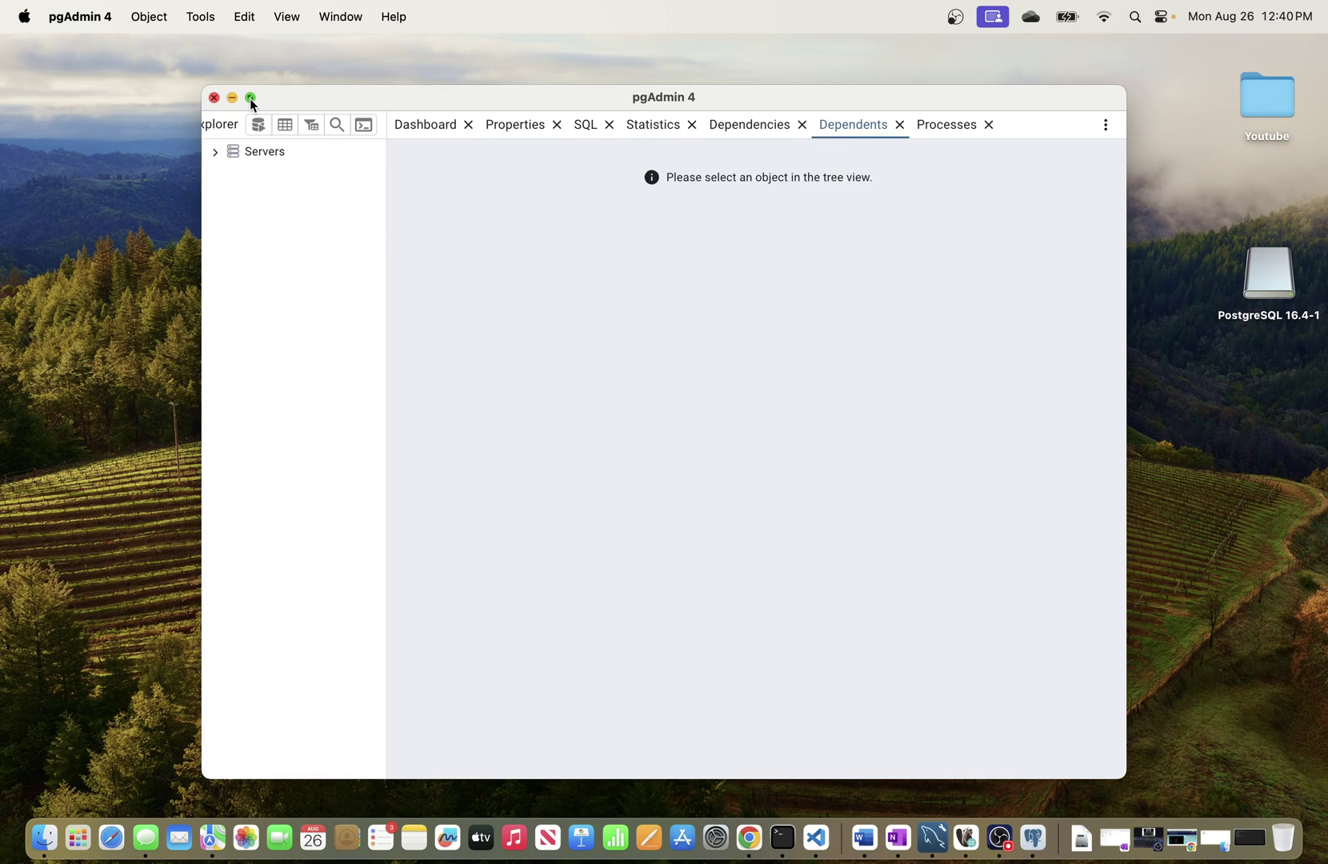
click(250, 98)
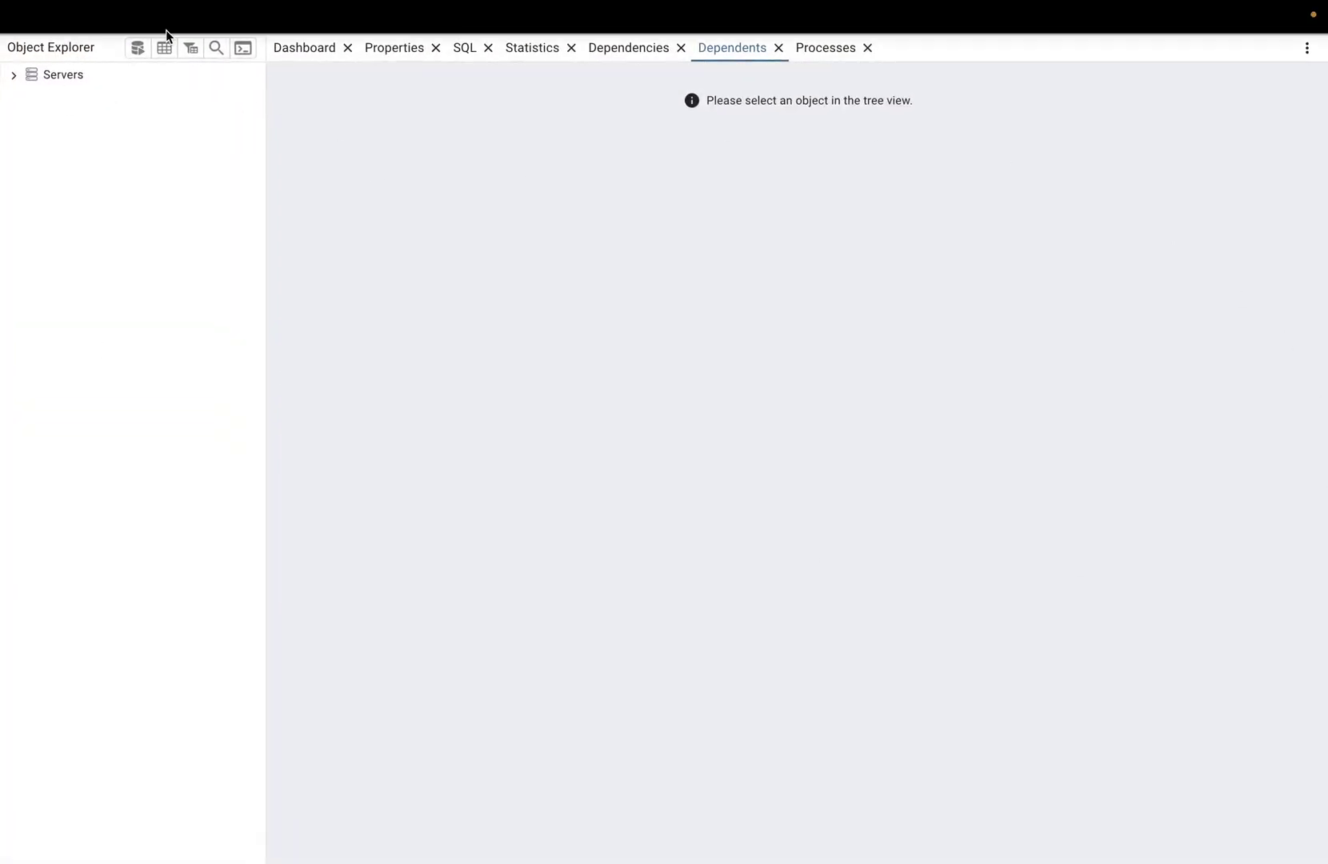
mouse_move(124, 30)
click(49, 47)
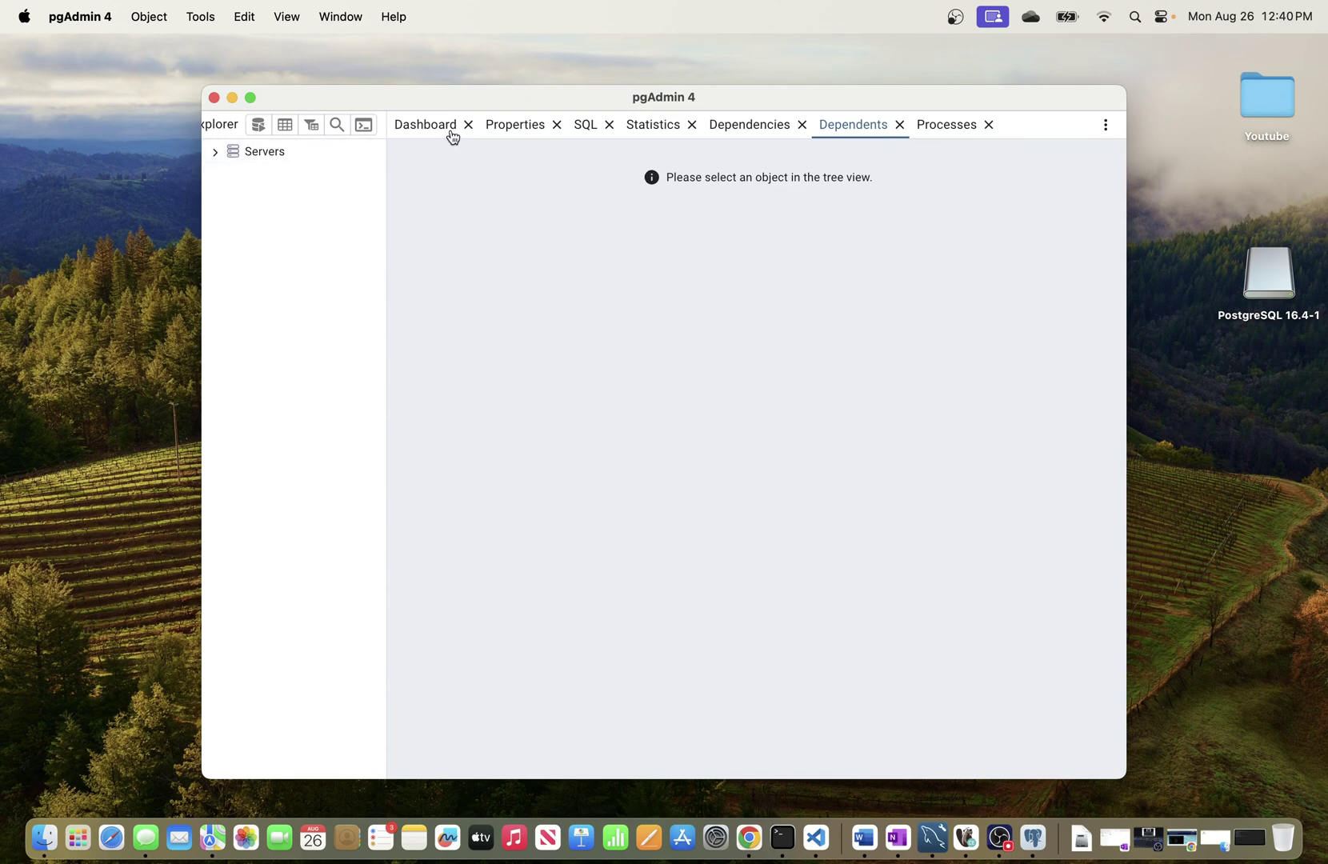
click(249, 98)
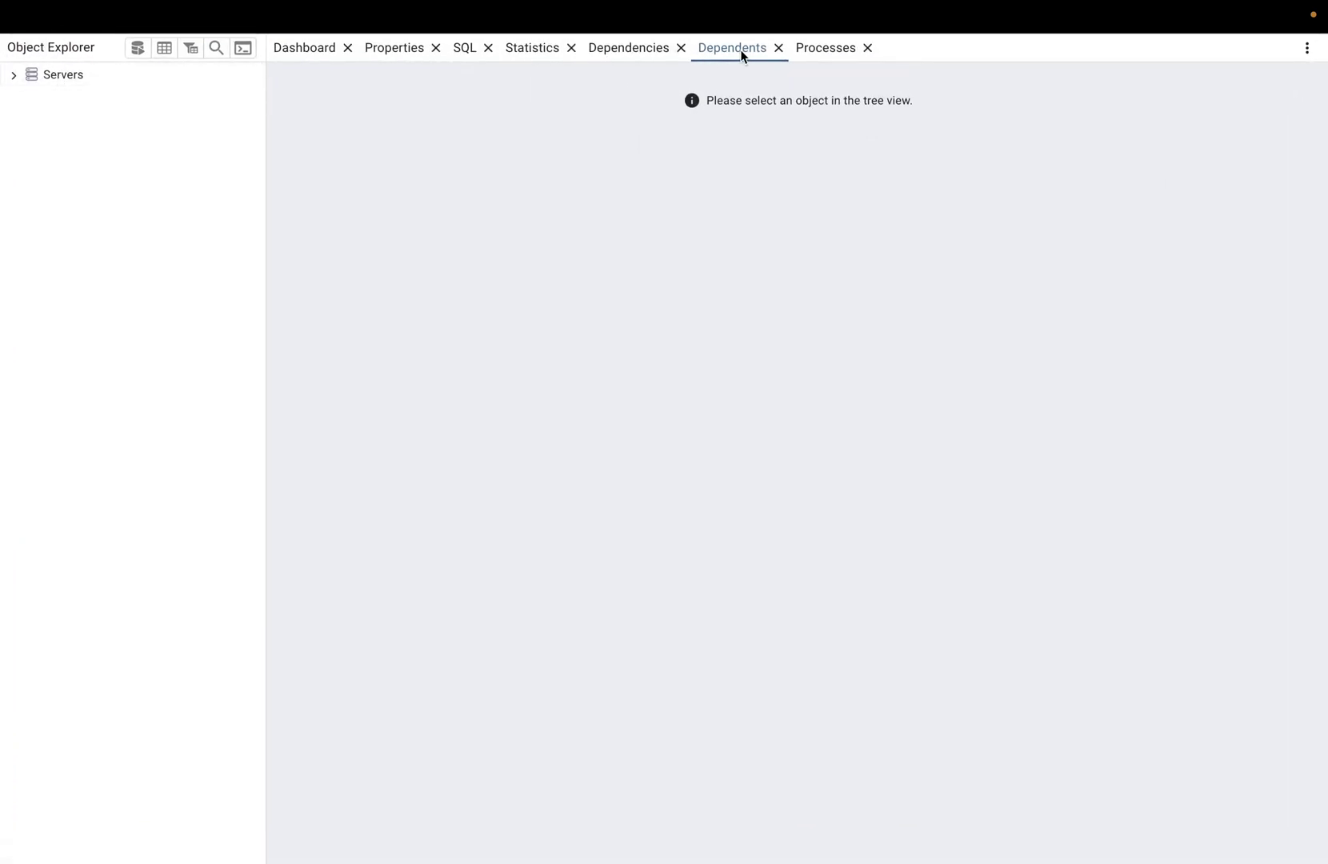
- Connect to the PostgreSQL 16 server by entering the postgres user's password, with the password saved
click(13, 76)
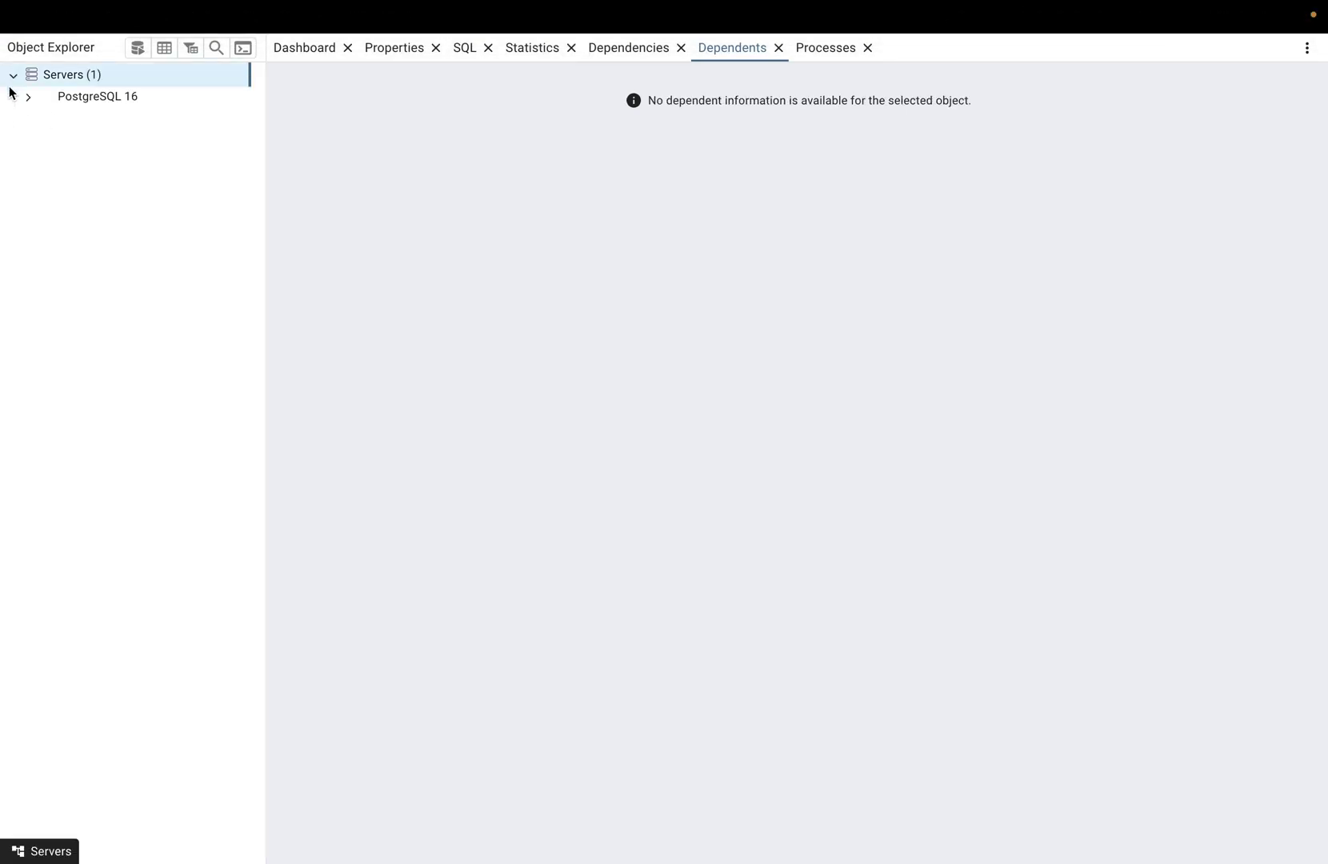
double_click(58, 97)
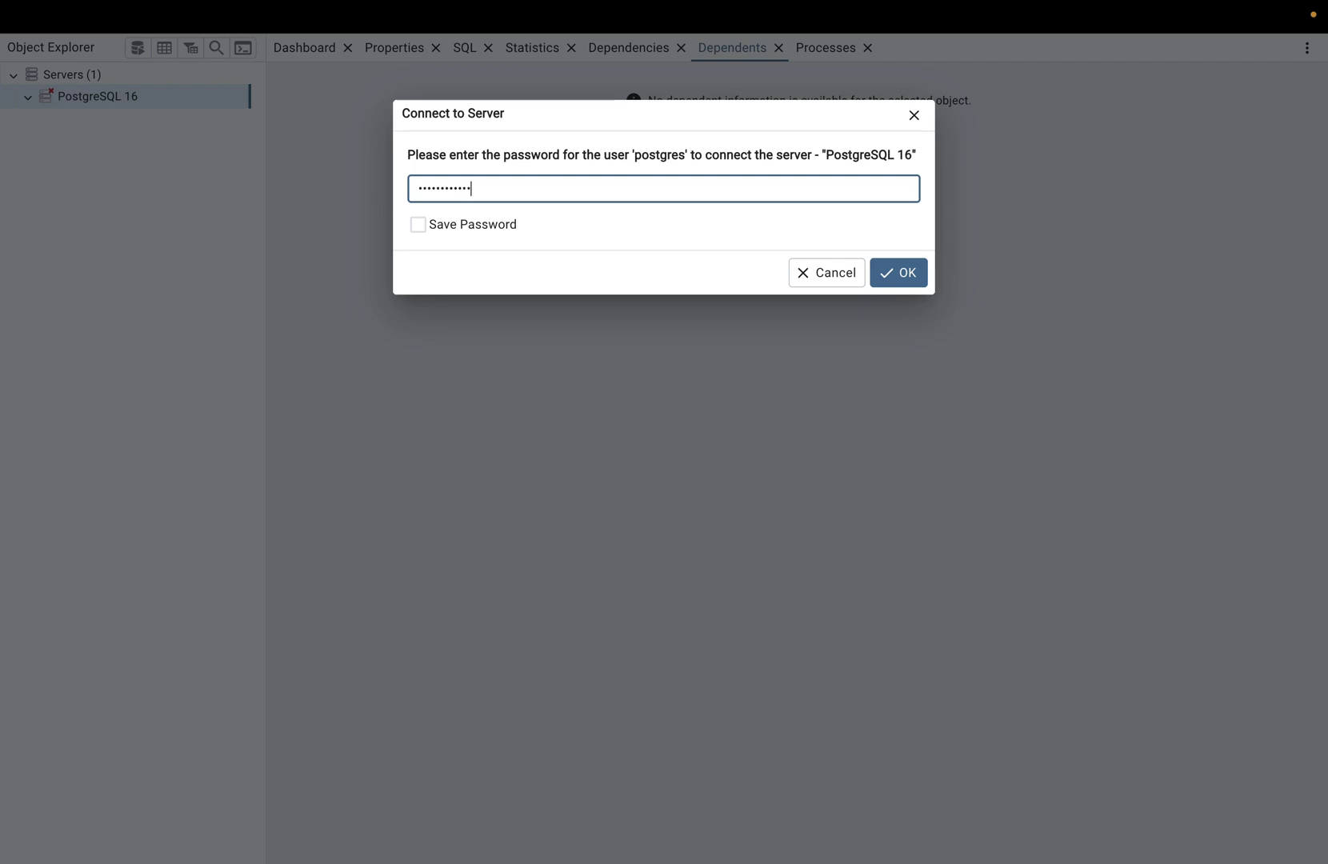
click(418, 226)
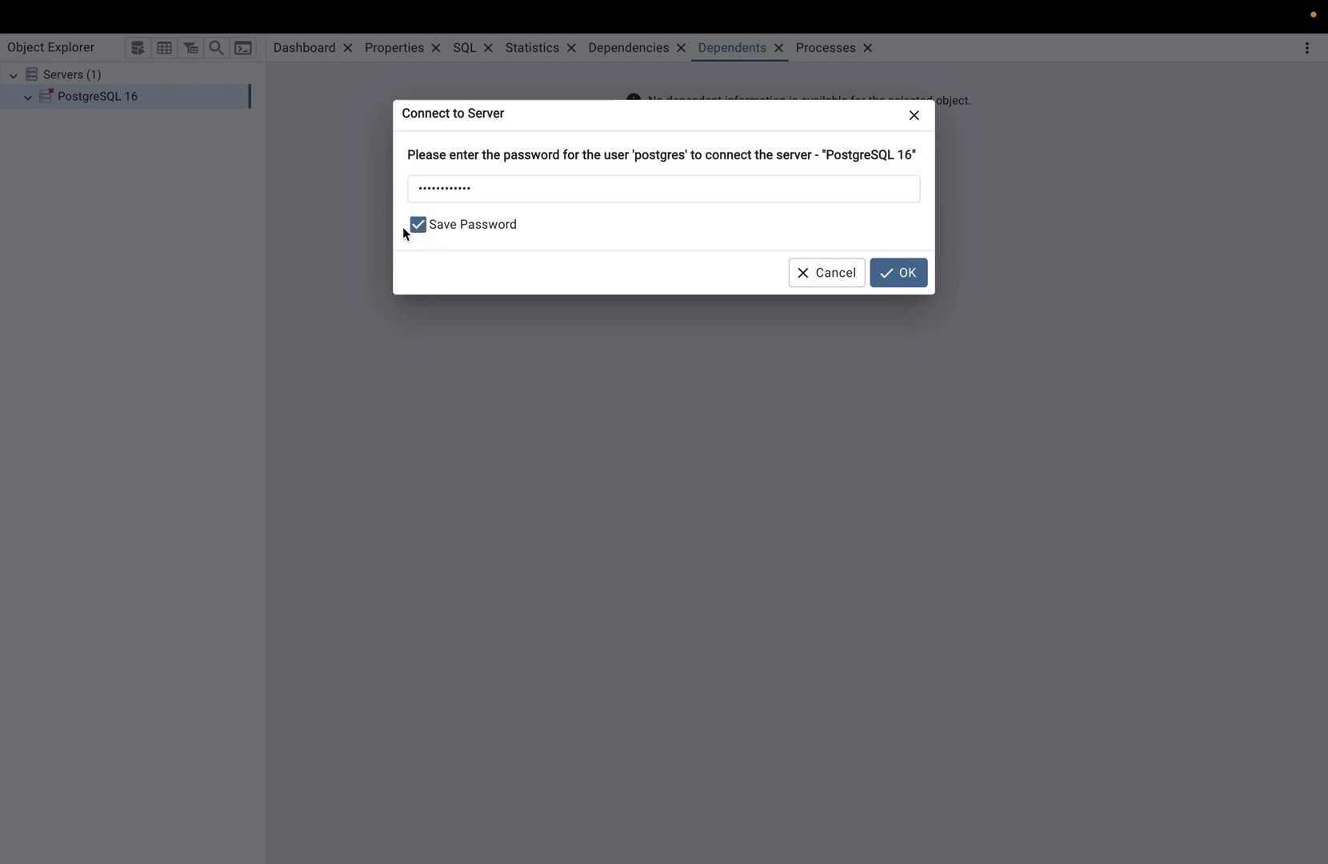
click(905, 279)
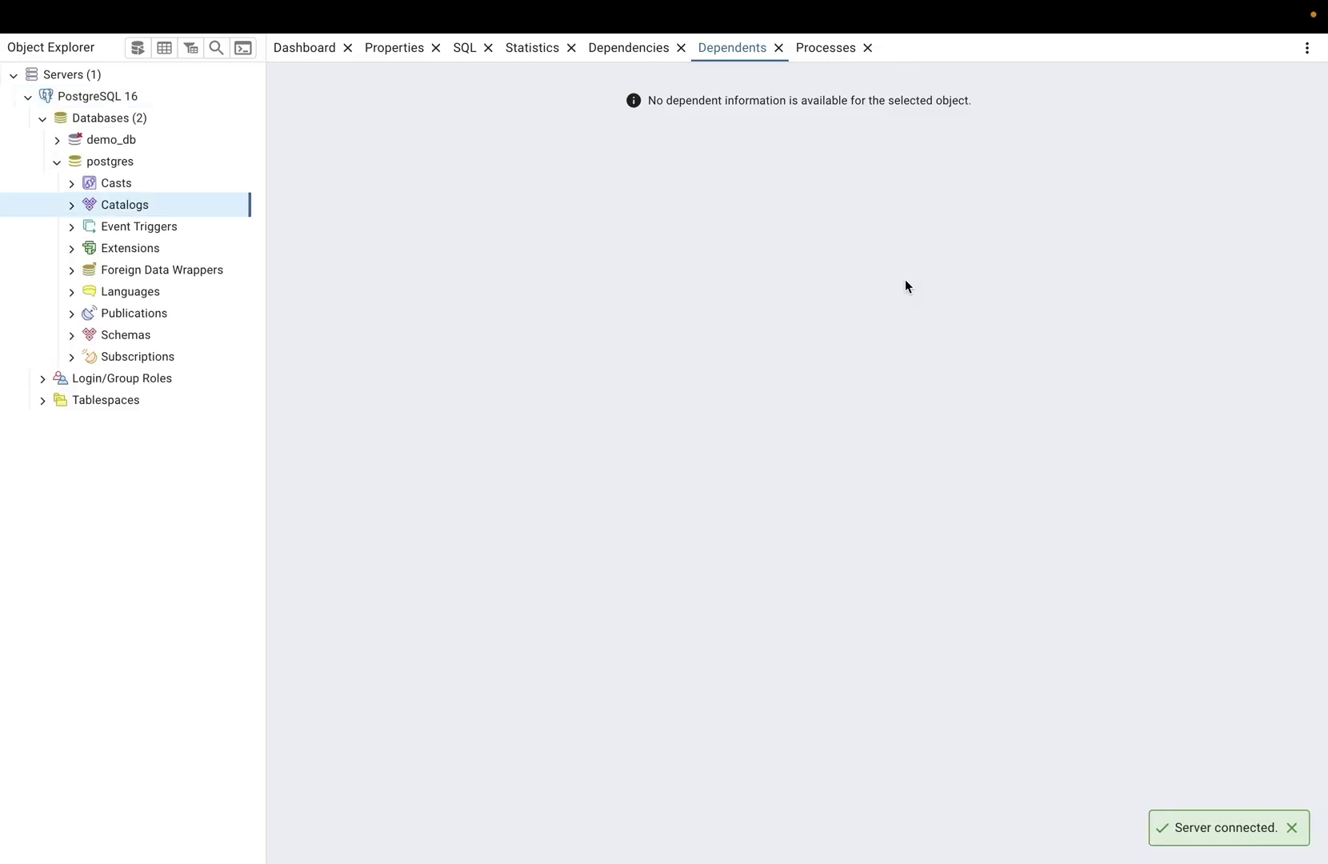
- Collapse the postgres database's tree and widen the Object Explorer pane
click(57, 165)
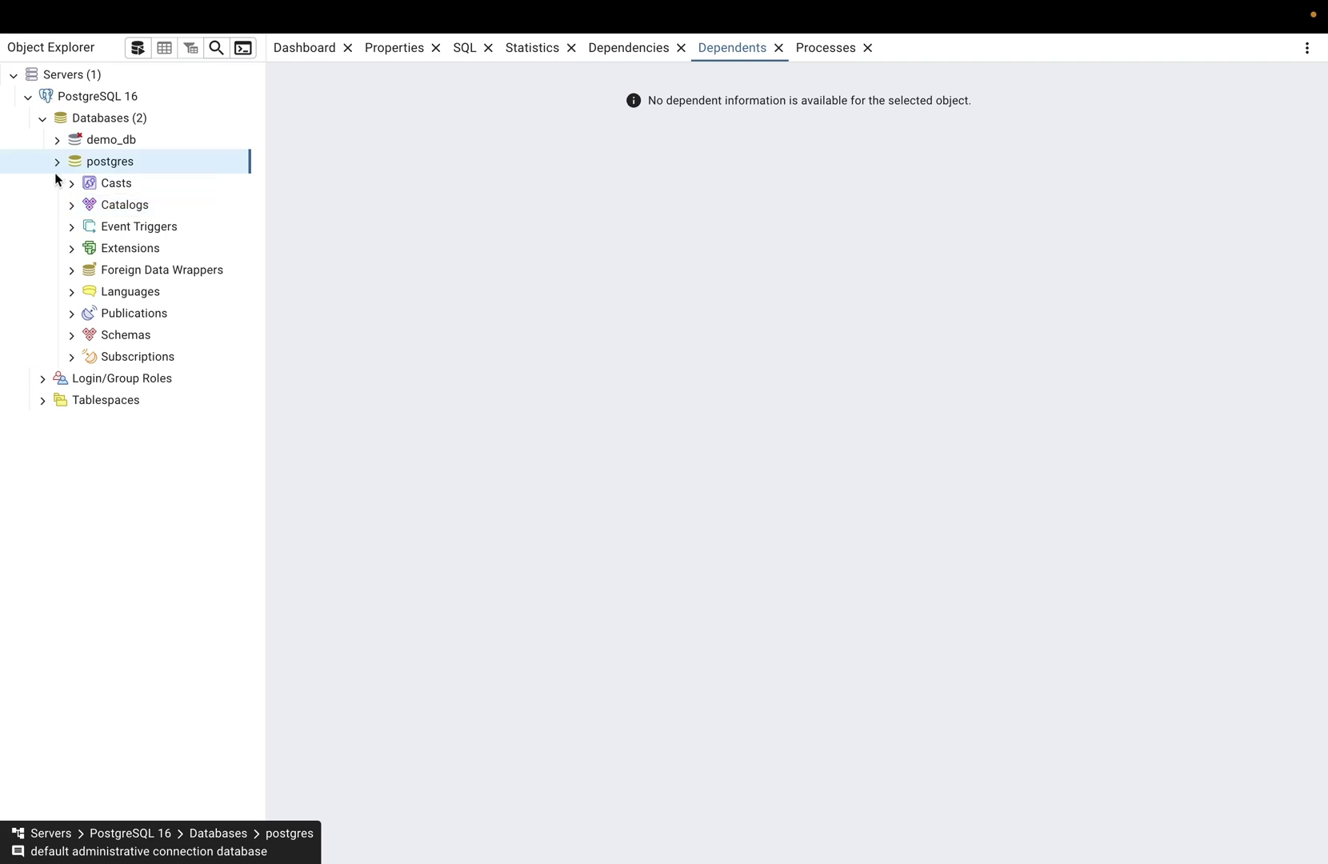
click(42, 121)
click(43, 122)
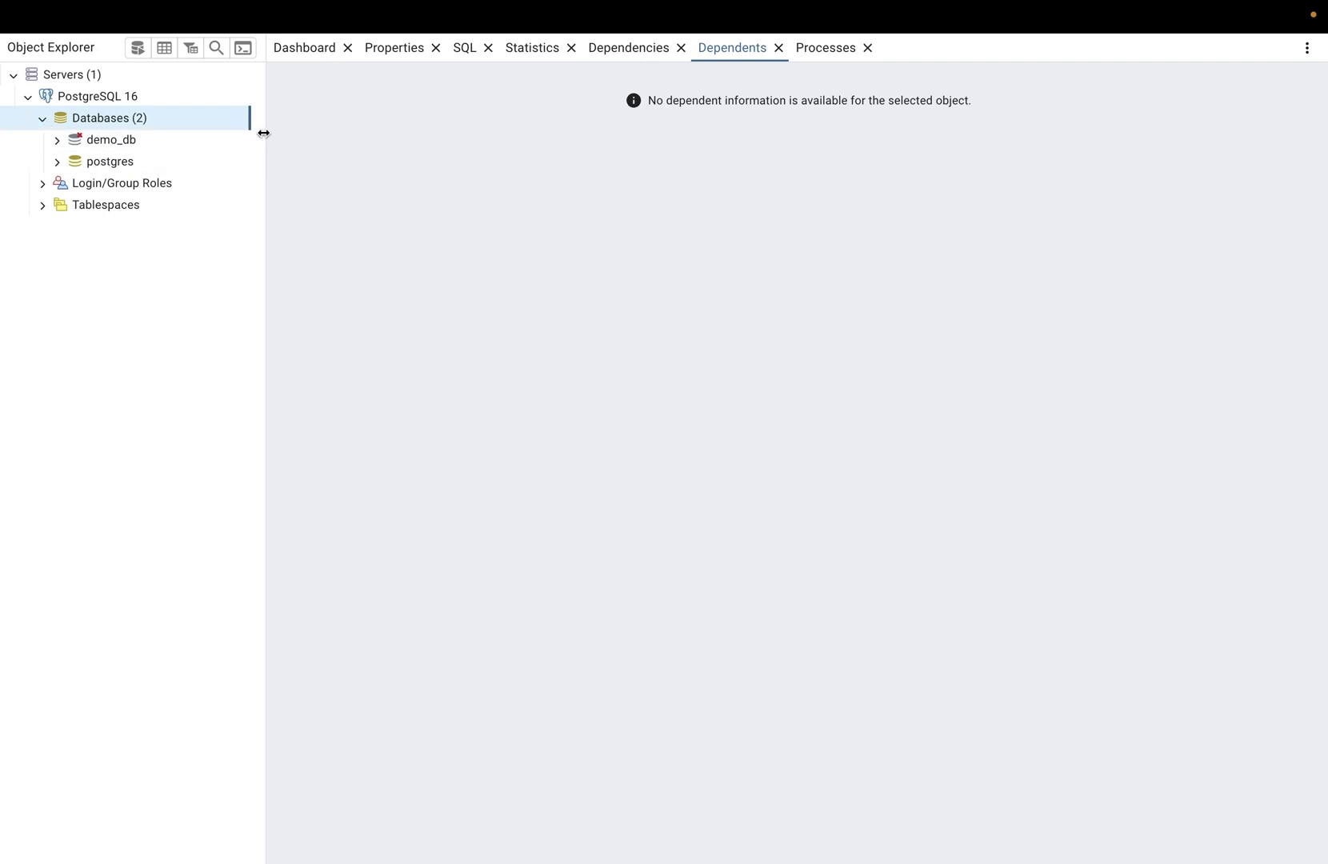
drag(264, 131, 342, 134)
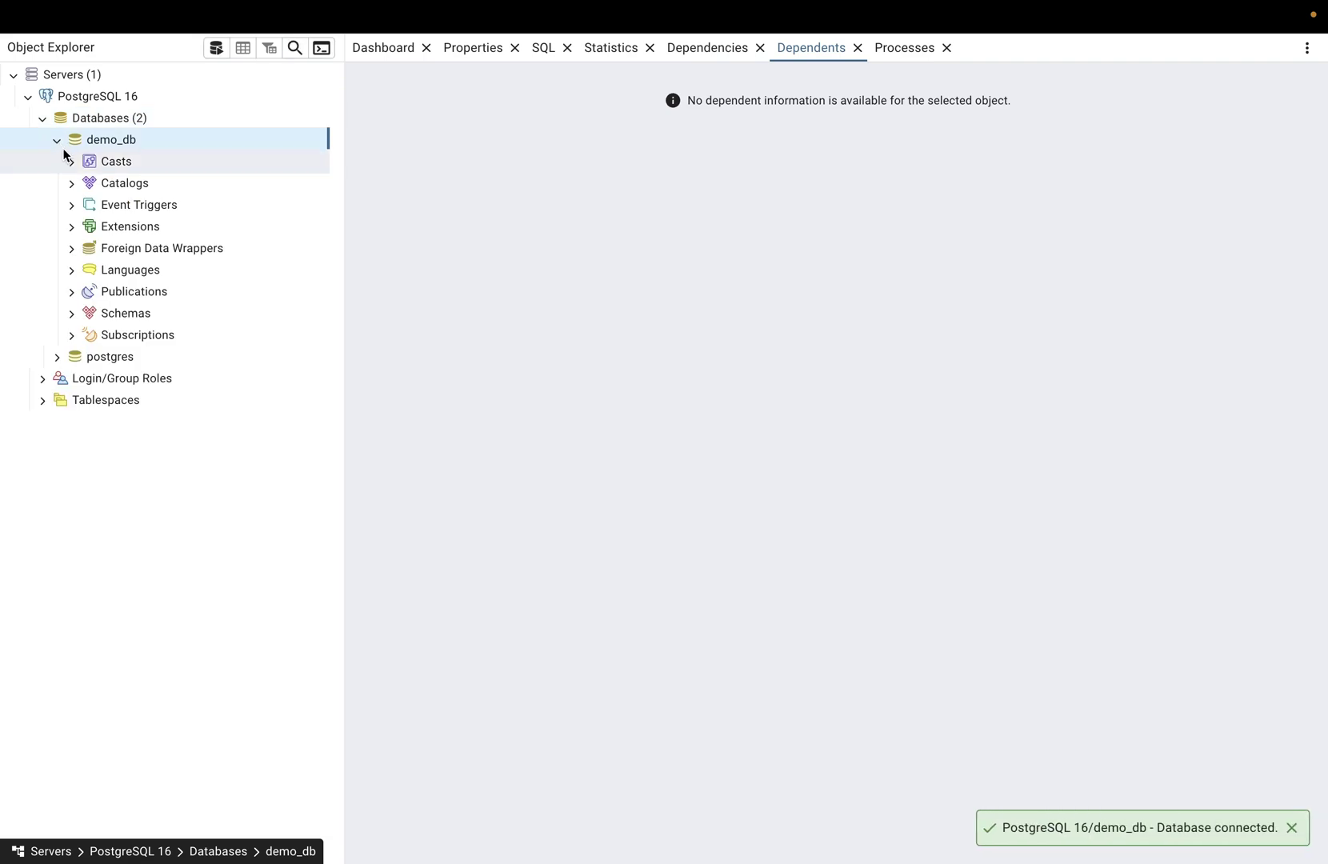
- Examine the object categories under the demo_db and postgres databases, leaving both nodes collapsed
click(59, 143)
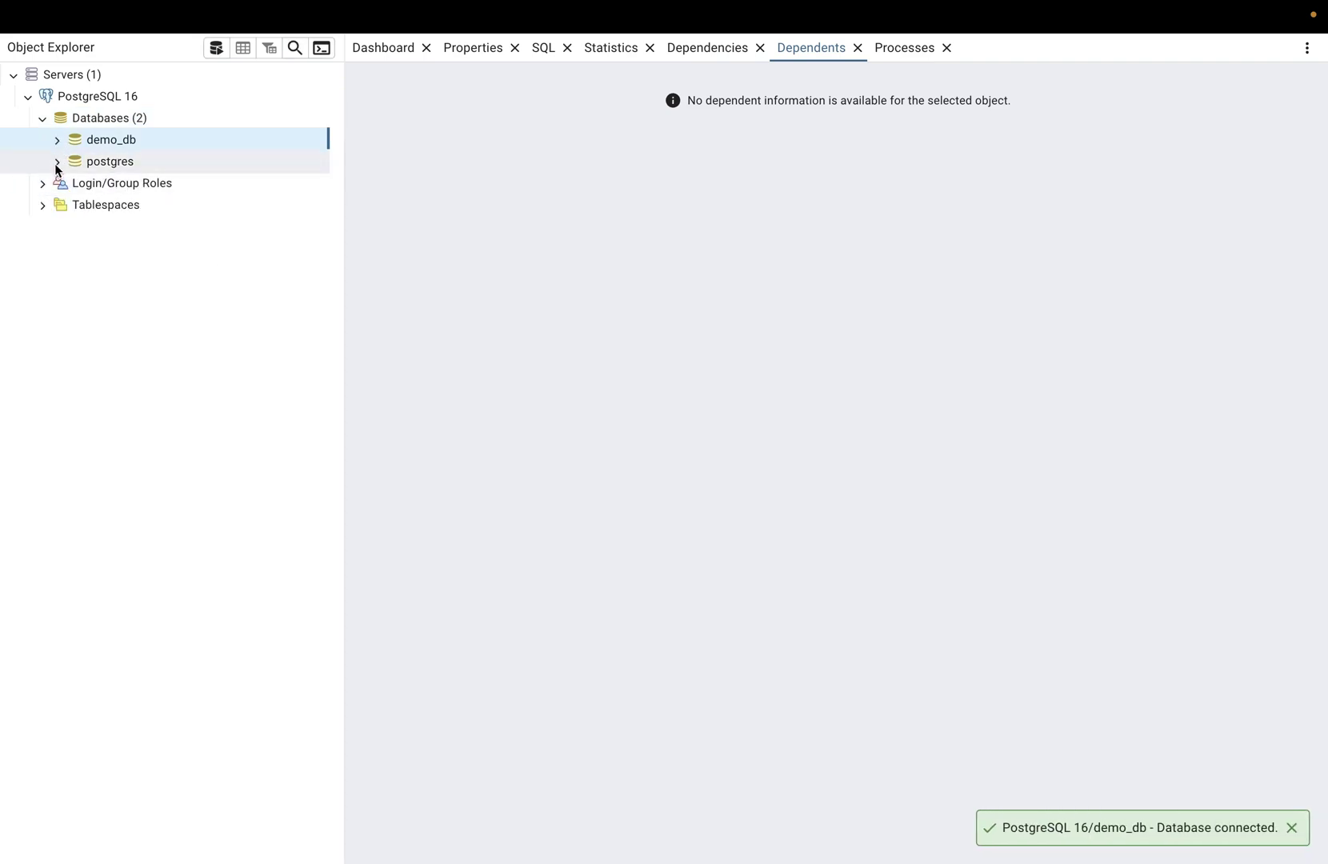
click(59, 163)
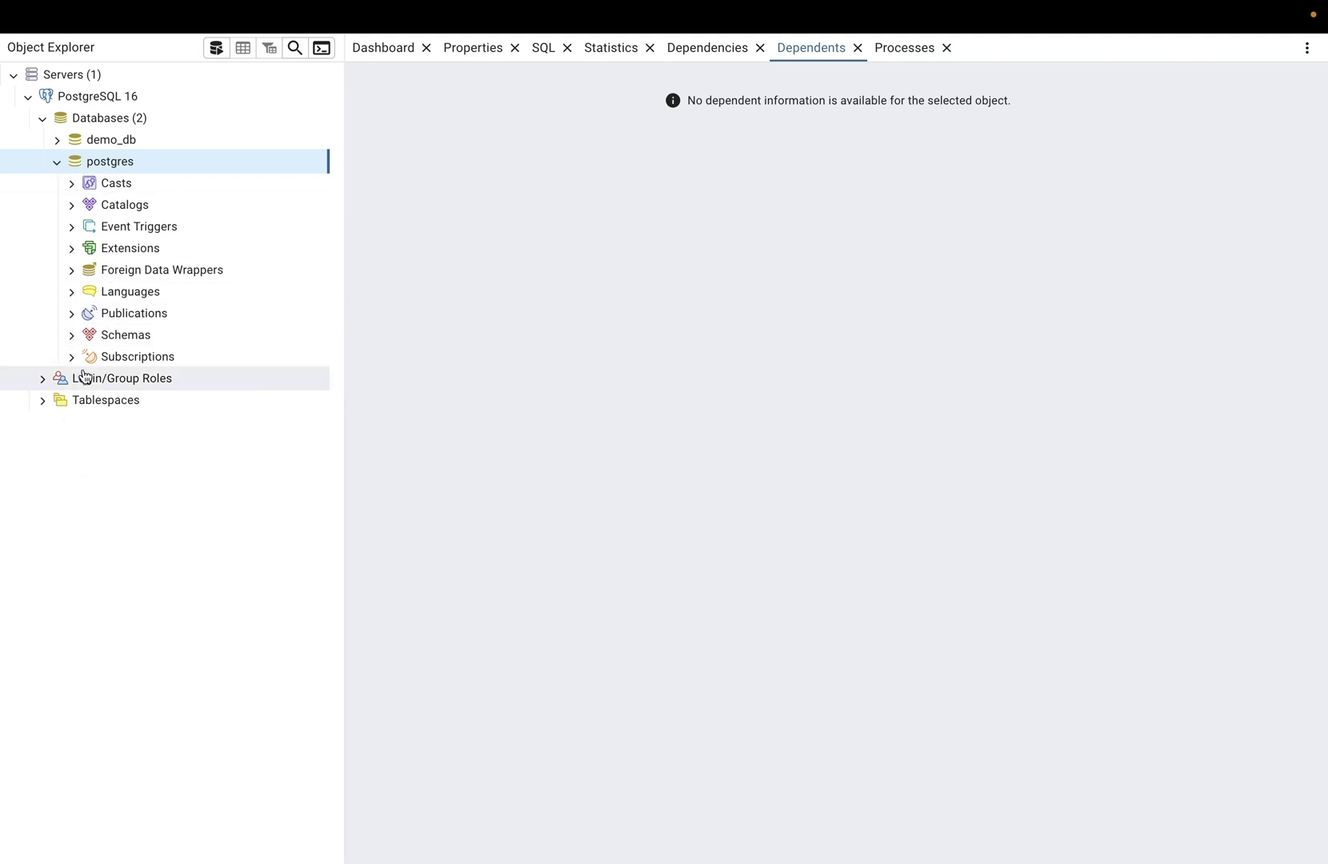
click(57, 163)
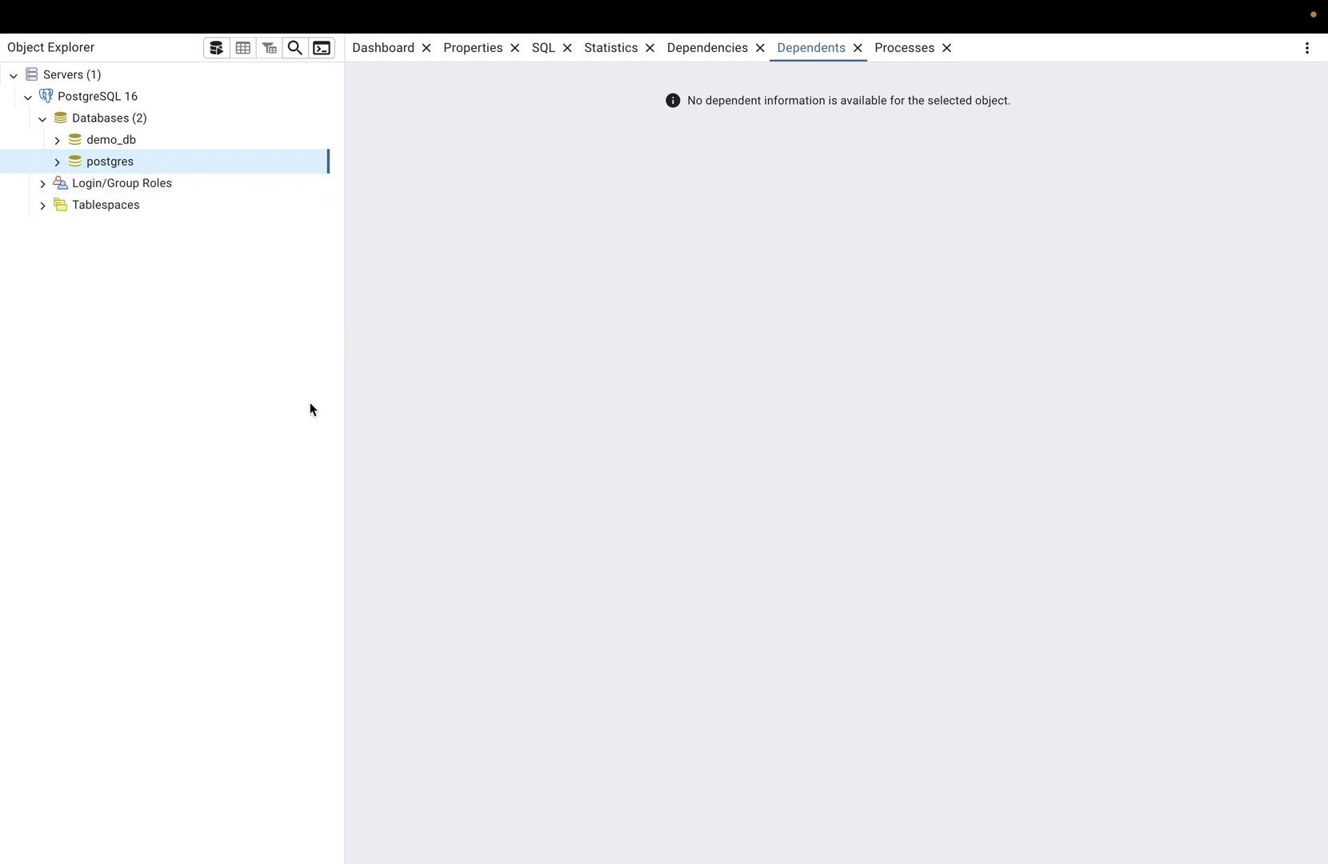
- Start a new database on the PostgreSQL 16 server, naming it demo_postgres and keeping postgres as its owner
mouse_move(293, 21)
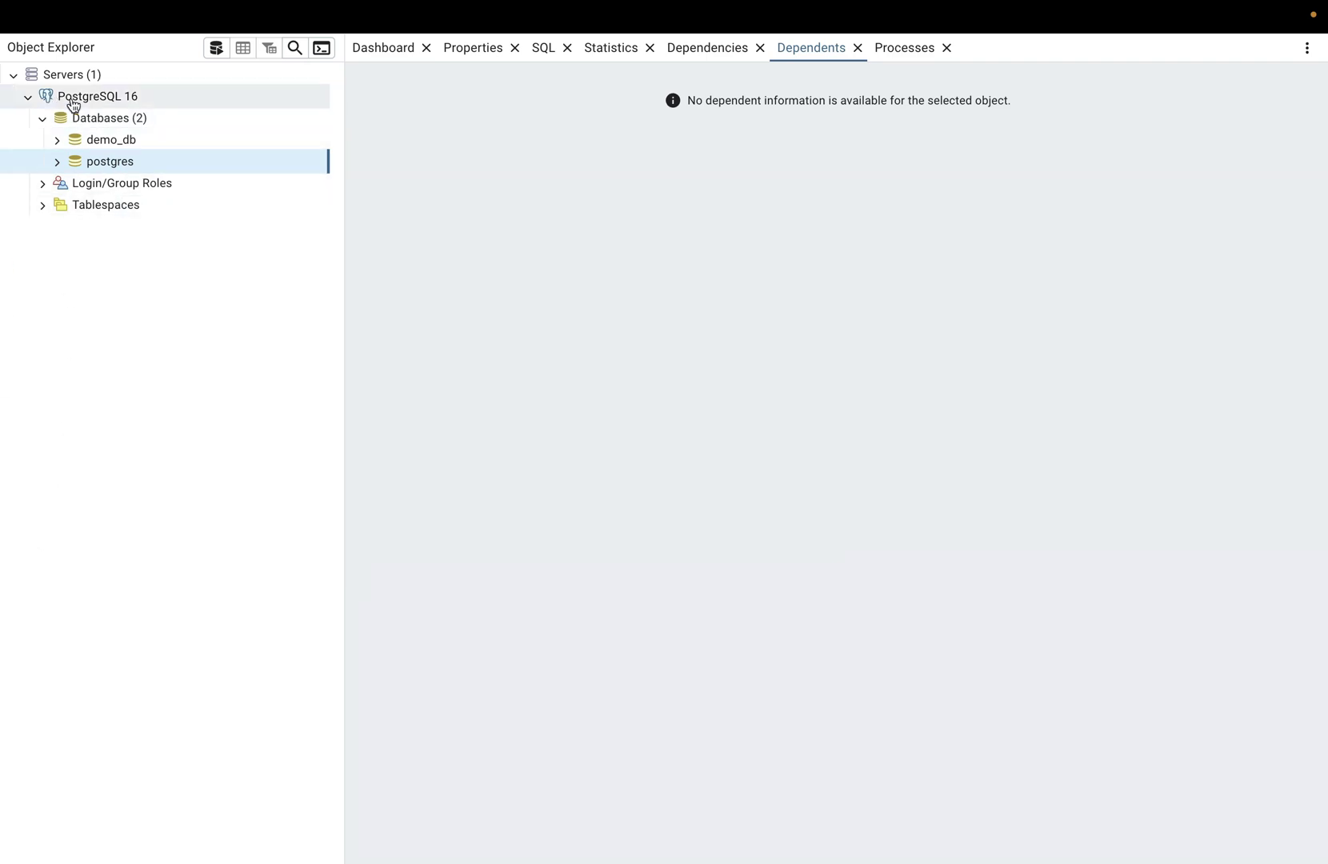
mouse_move(132, 5)
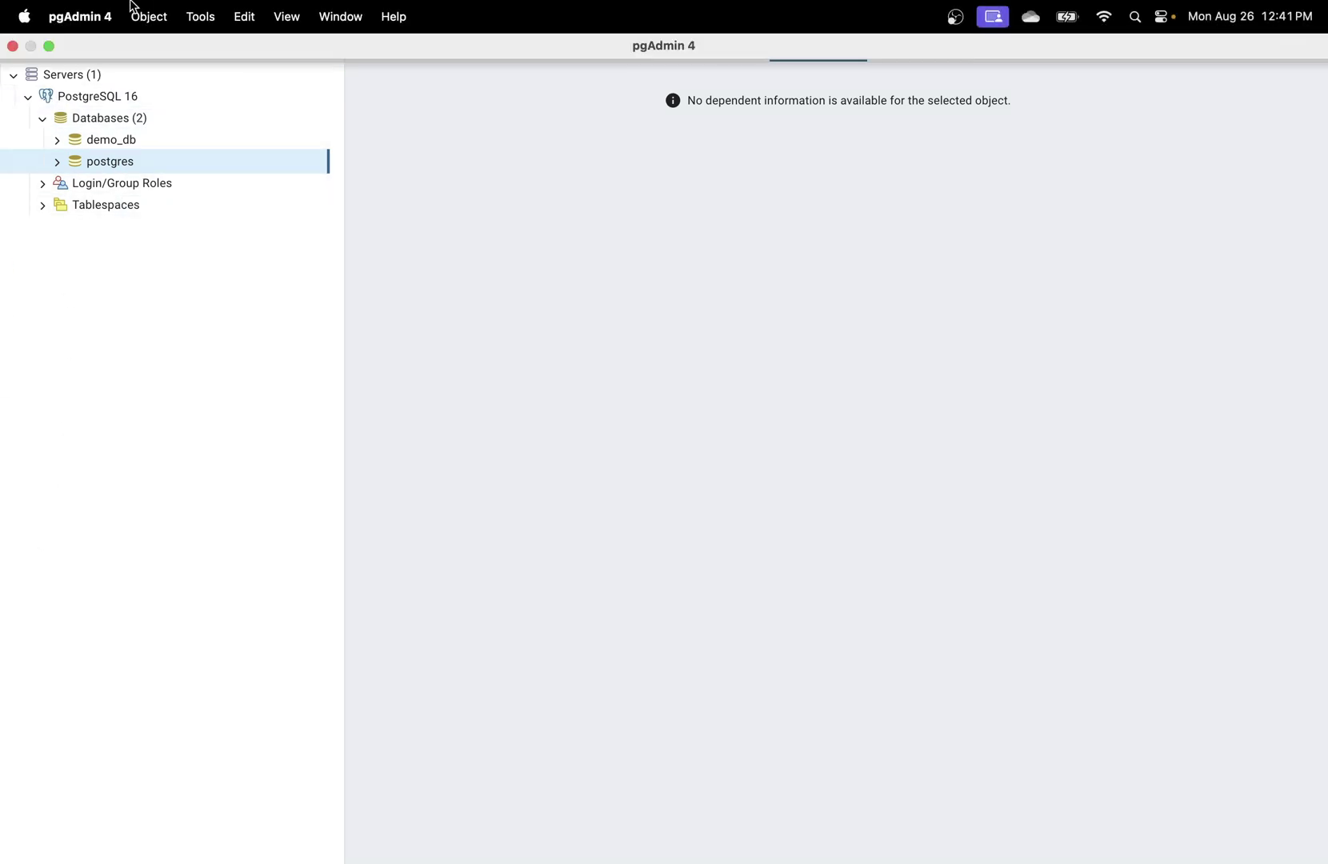
right_click(88, 122)
mouse_move(197, 136)
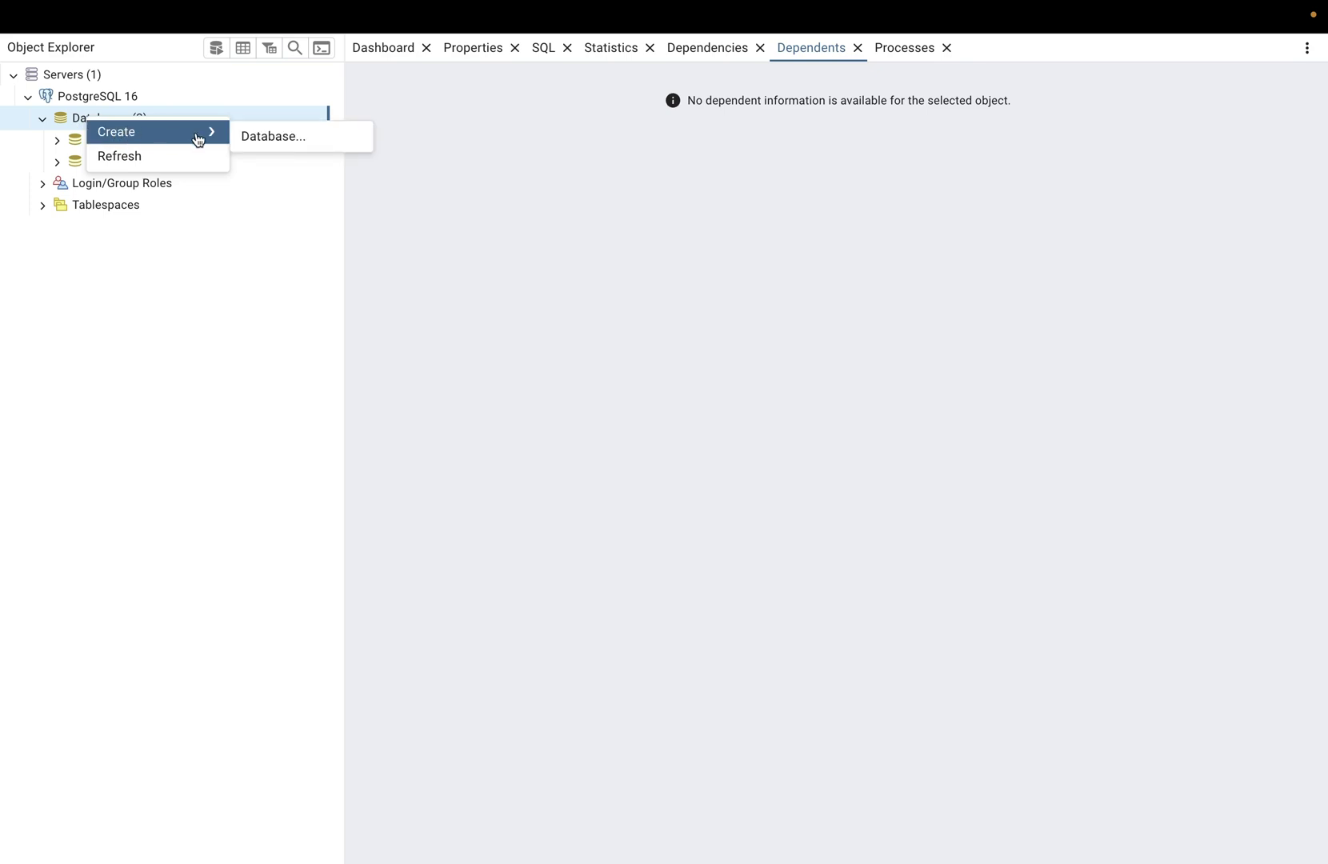
click(264, 137)
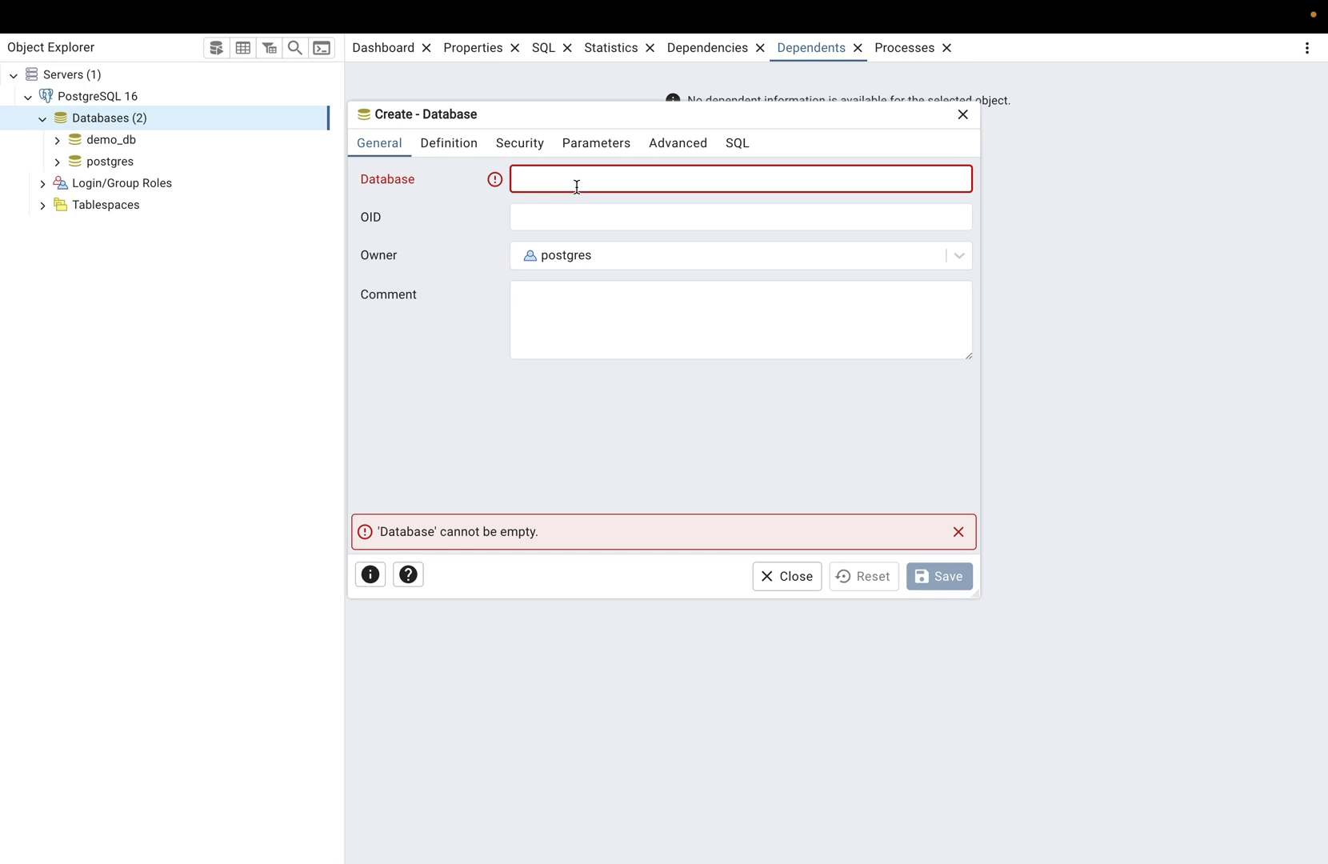
text(demo_postgres)
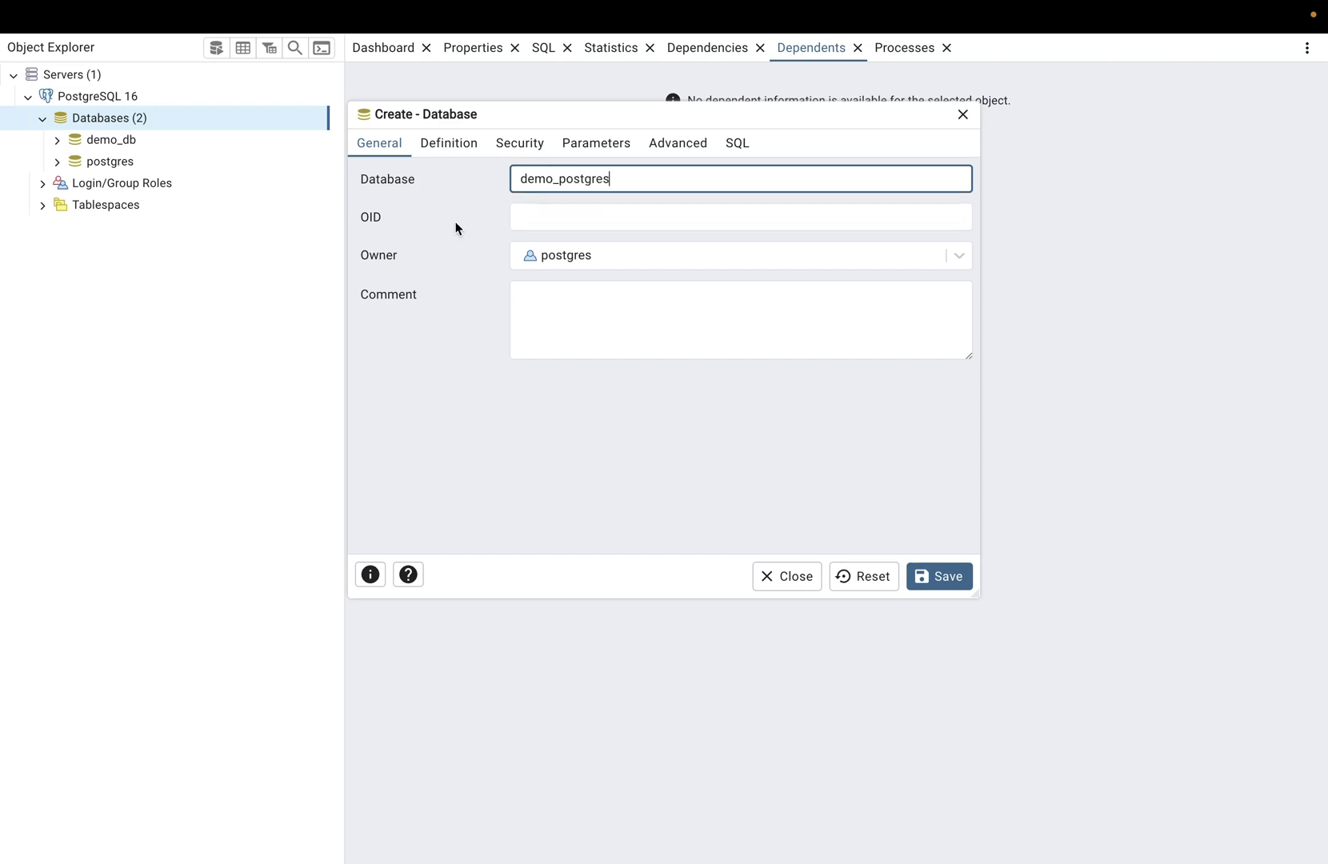
click(677, 256)
click(953, 255)
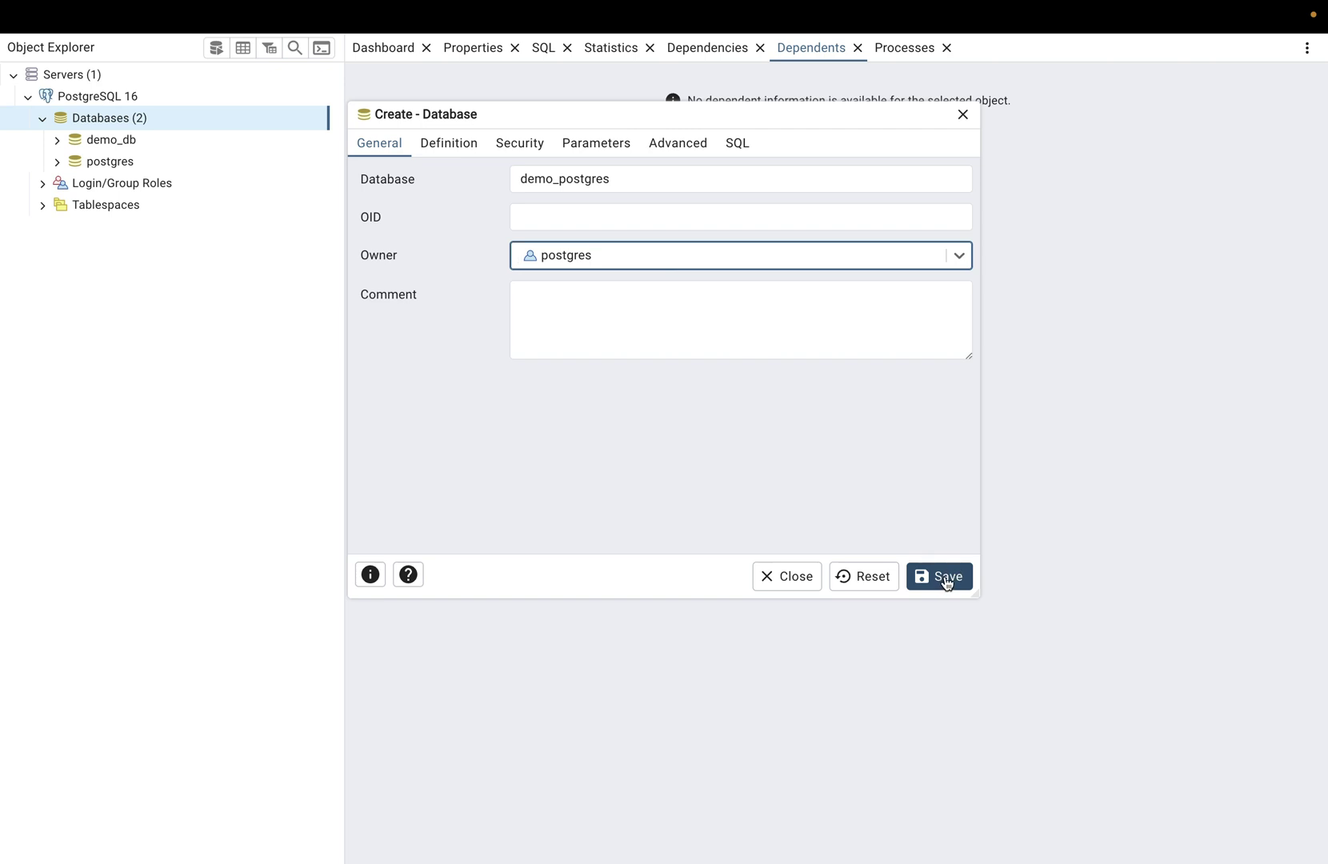
- Review the new database's definition, security, parameter and advanced settings and its generated SQL, then return to the general settings
click(449, 147)
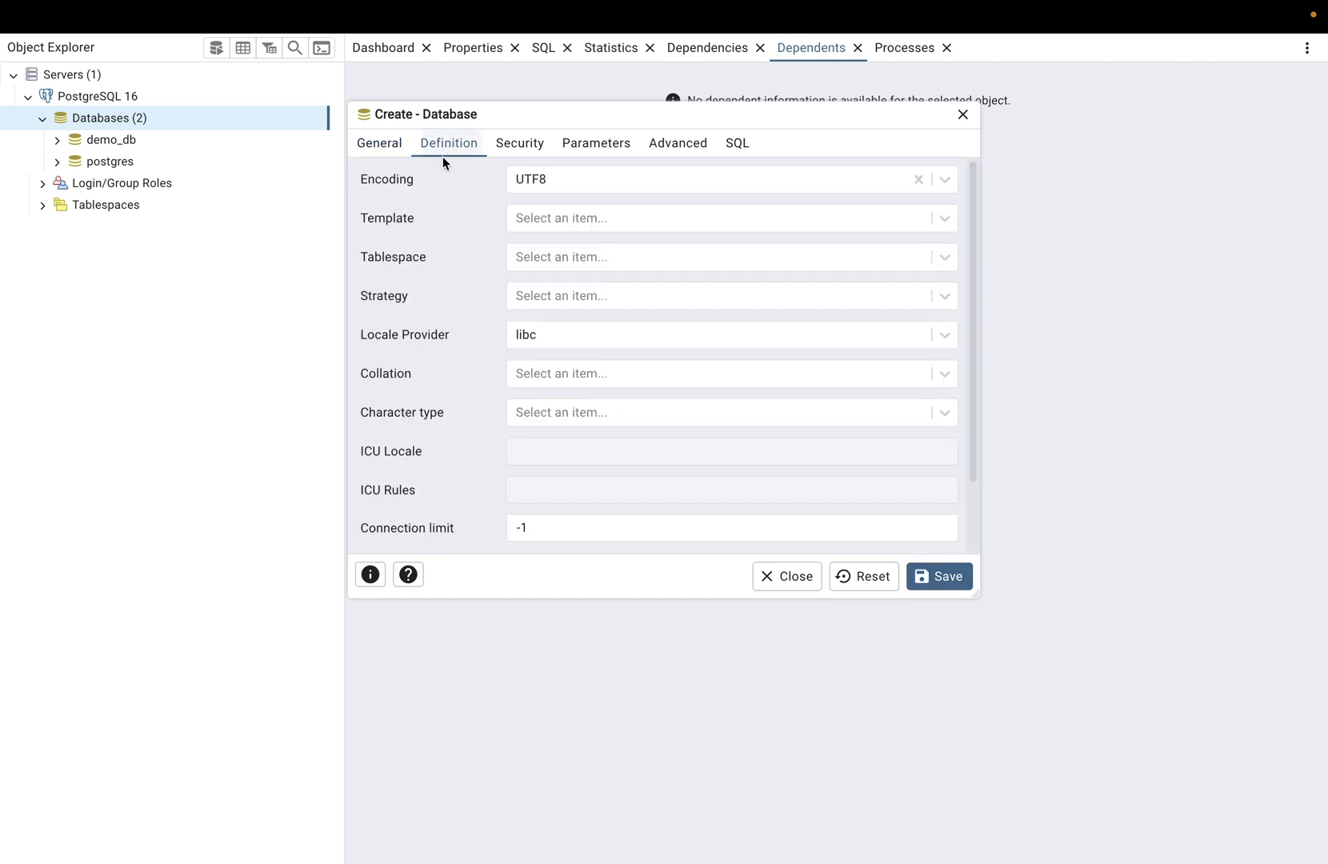
scroll(631, 374, down, 2)
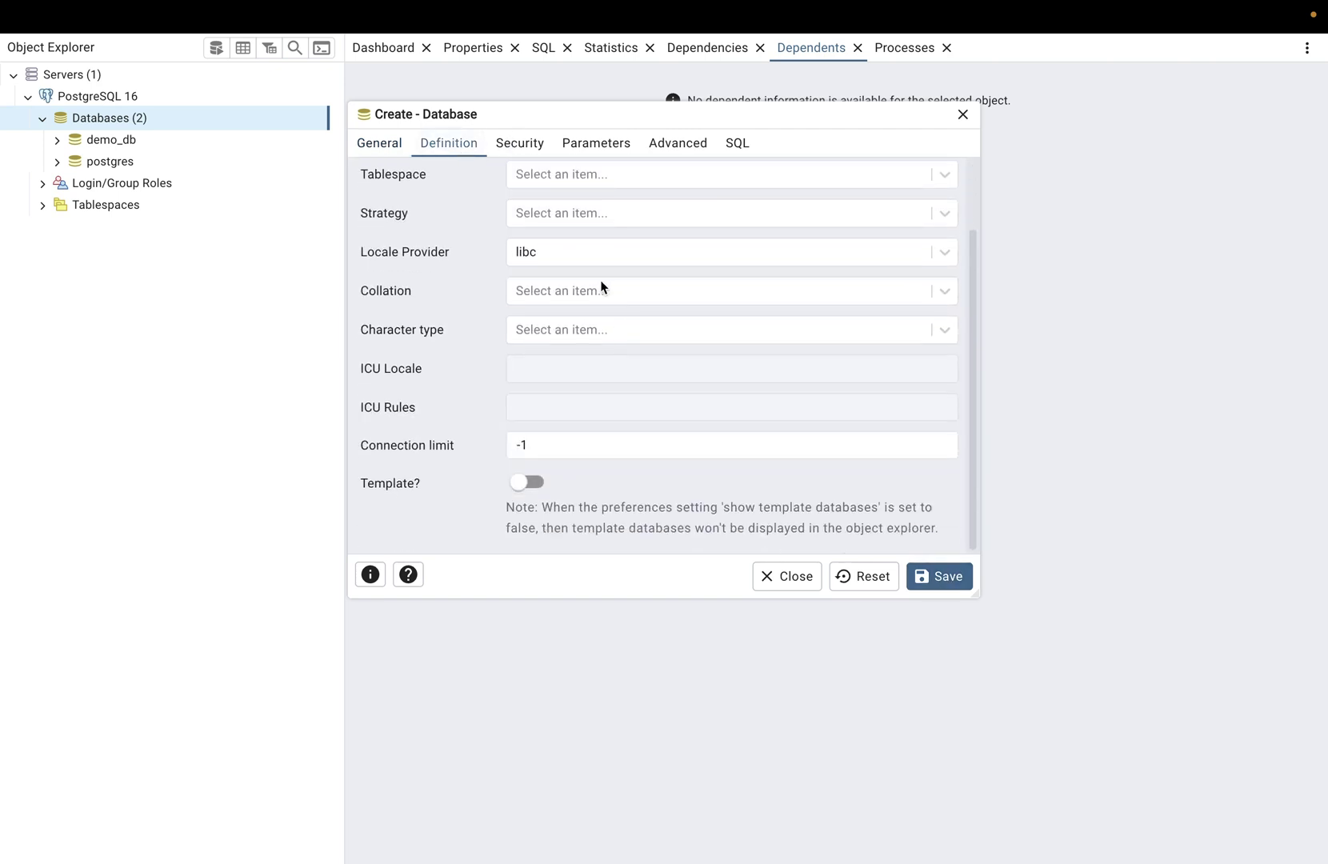
click(583, 154)
click(677, 155)
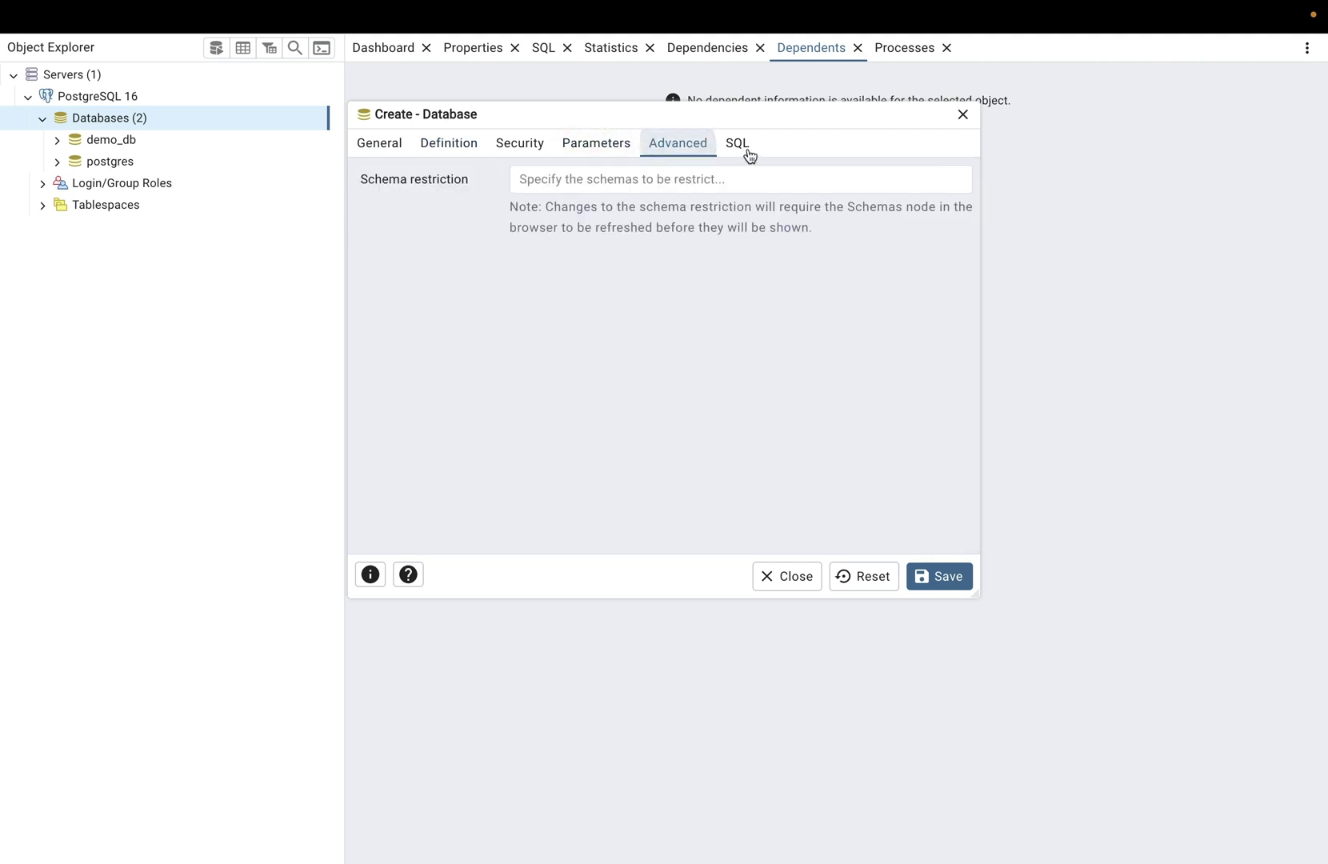
click(746, 151)
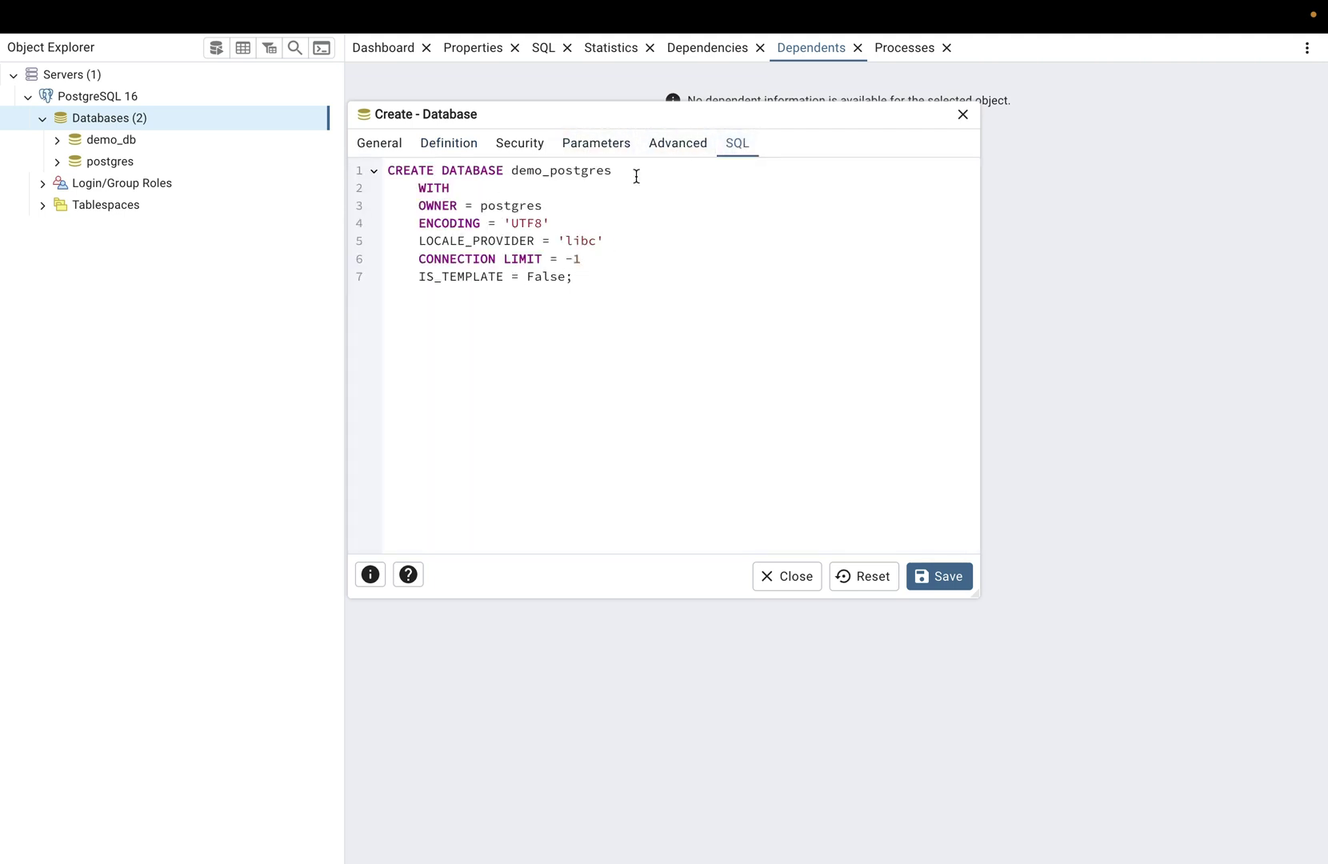
drag(574, 278, 371, 178)
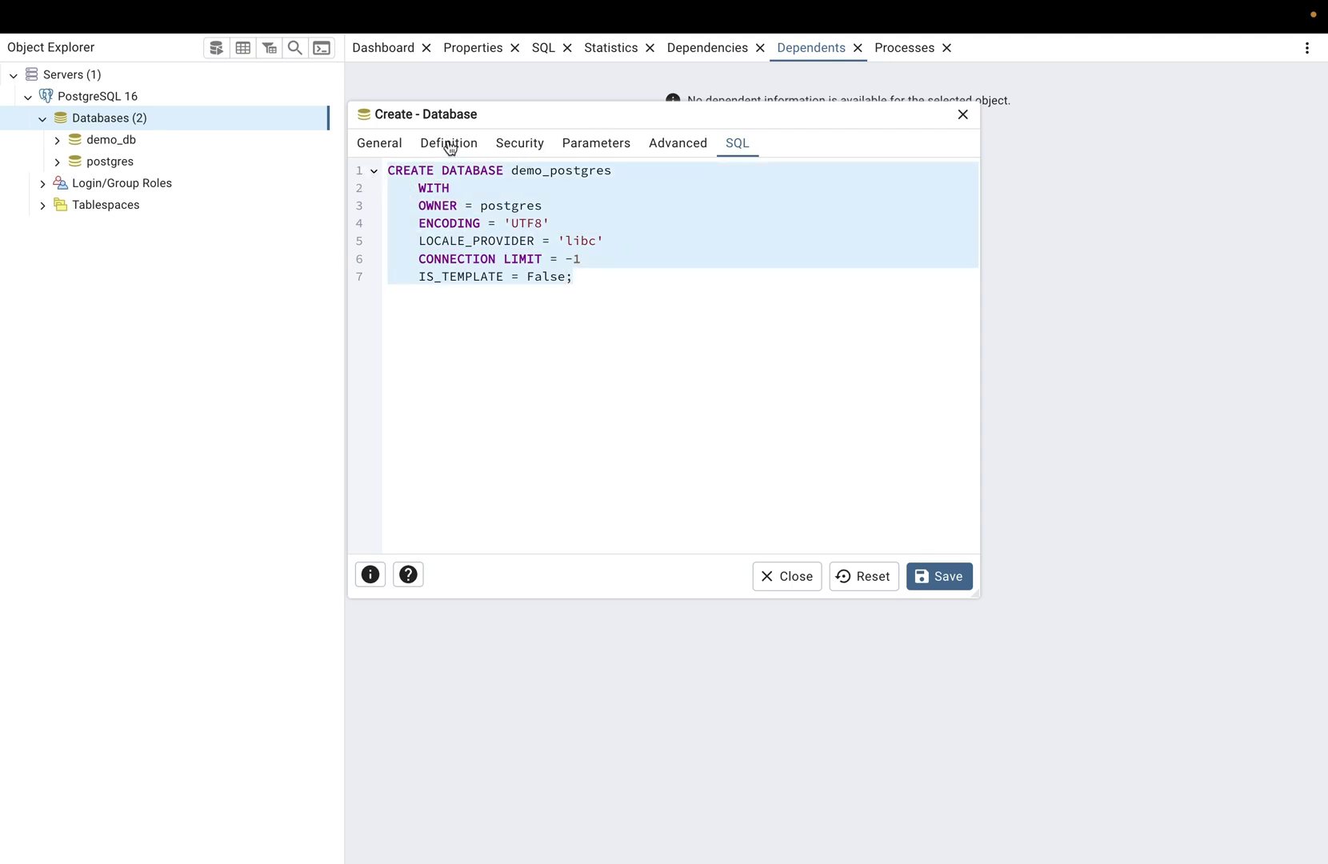
click(369, 143)
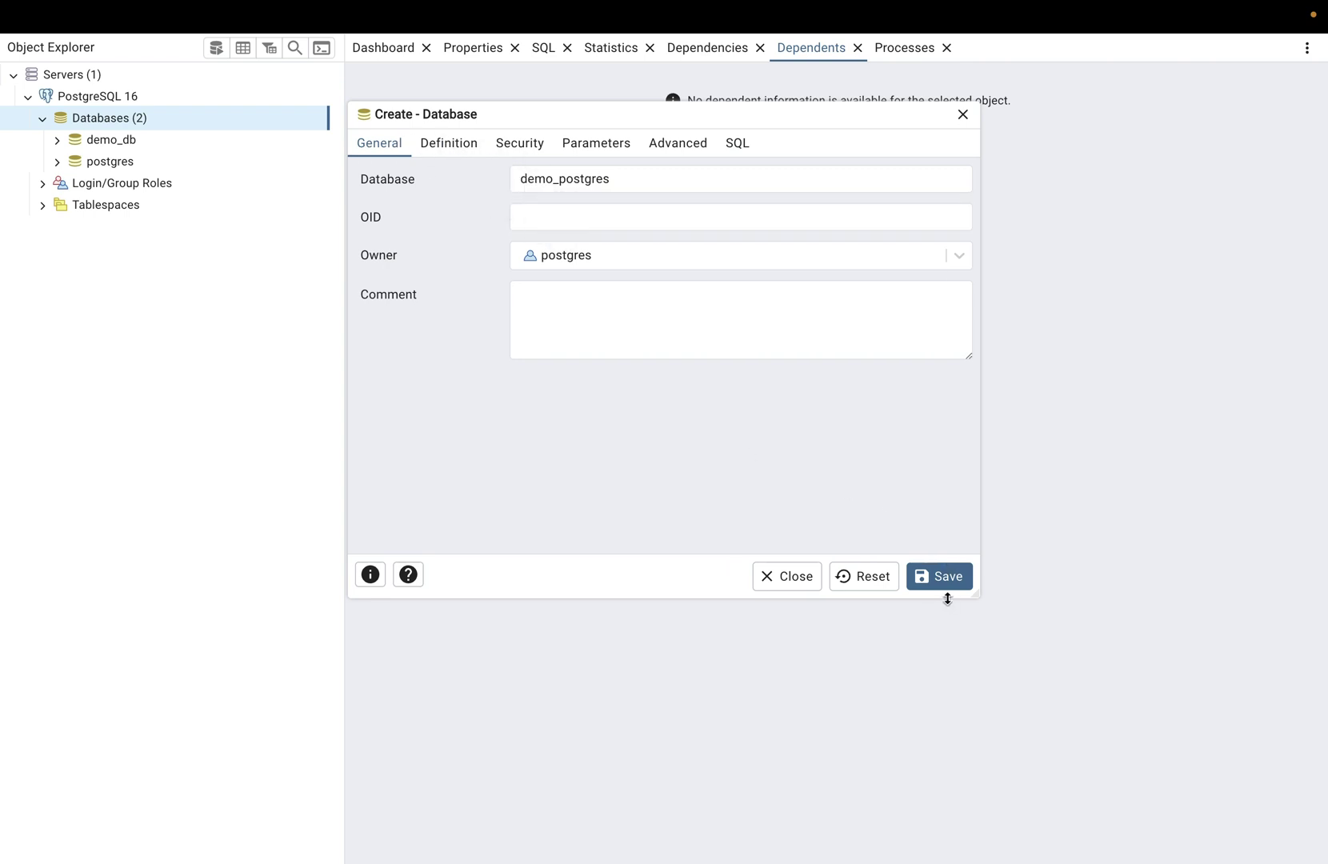
click(466, 157)
click(521, 143)
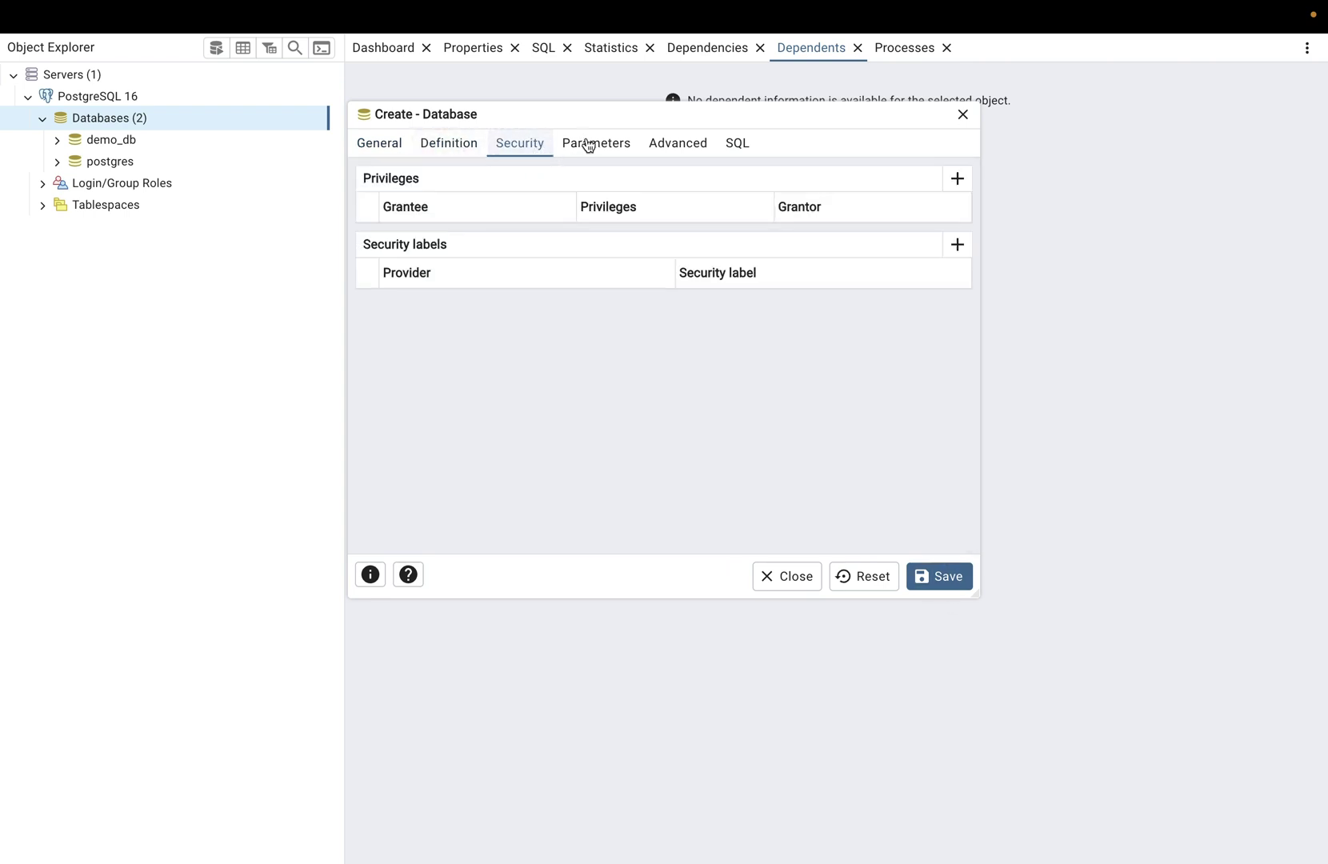
click(597, 143)
click(367, 150)
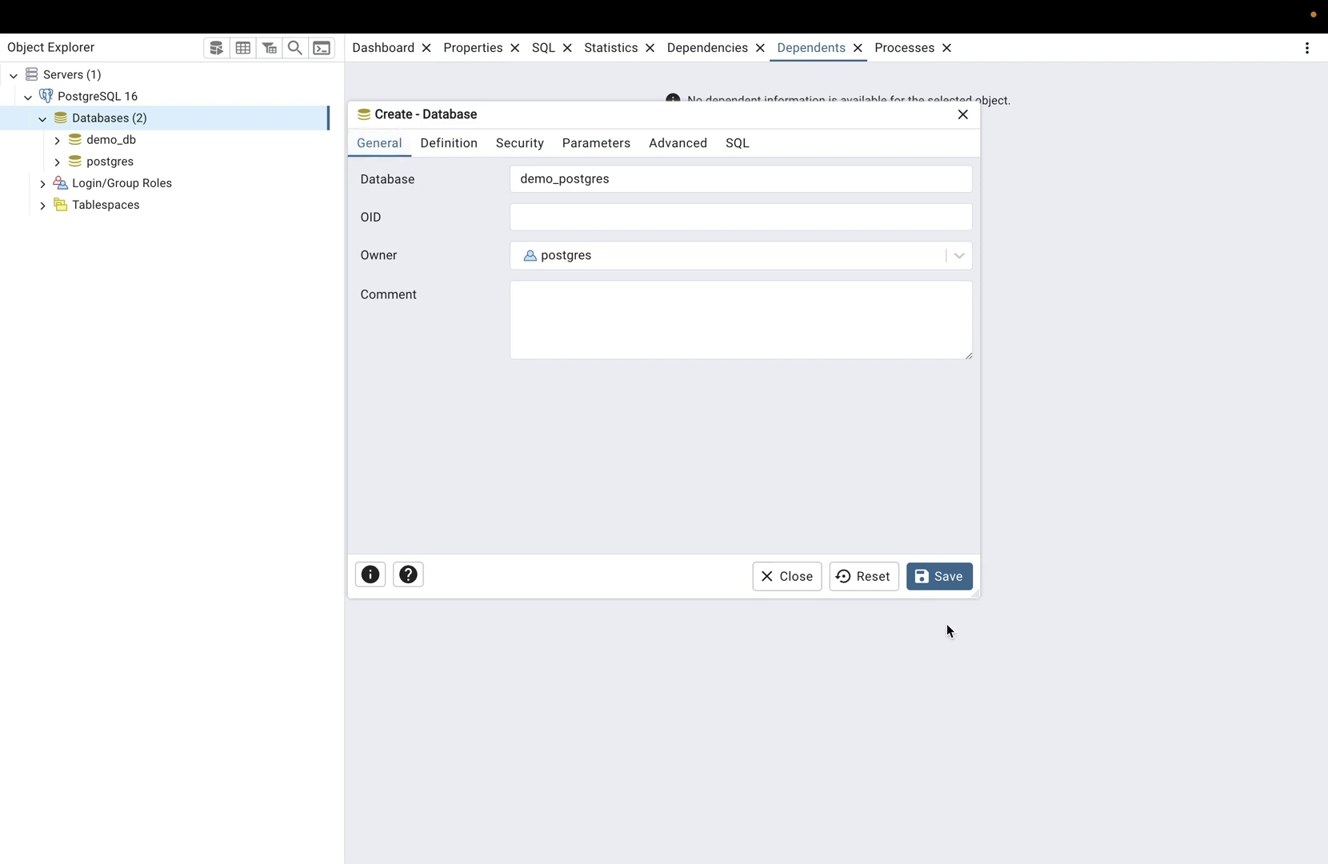
- Save the new database and expand demo_postgres in the object tree
click(939, 577)
click(56, 163)
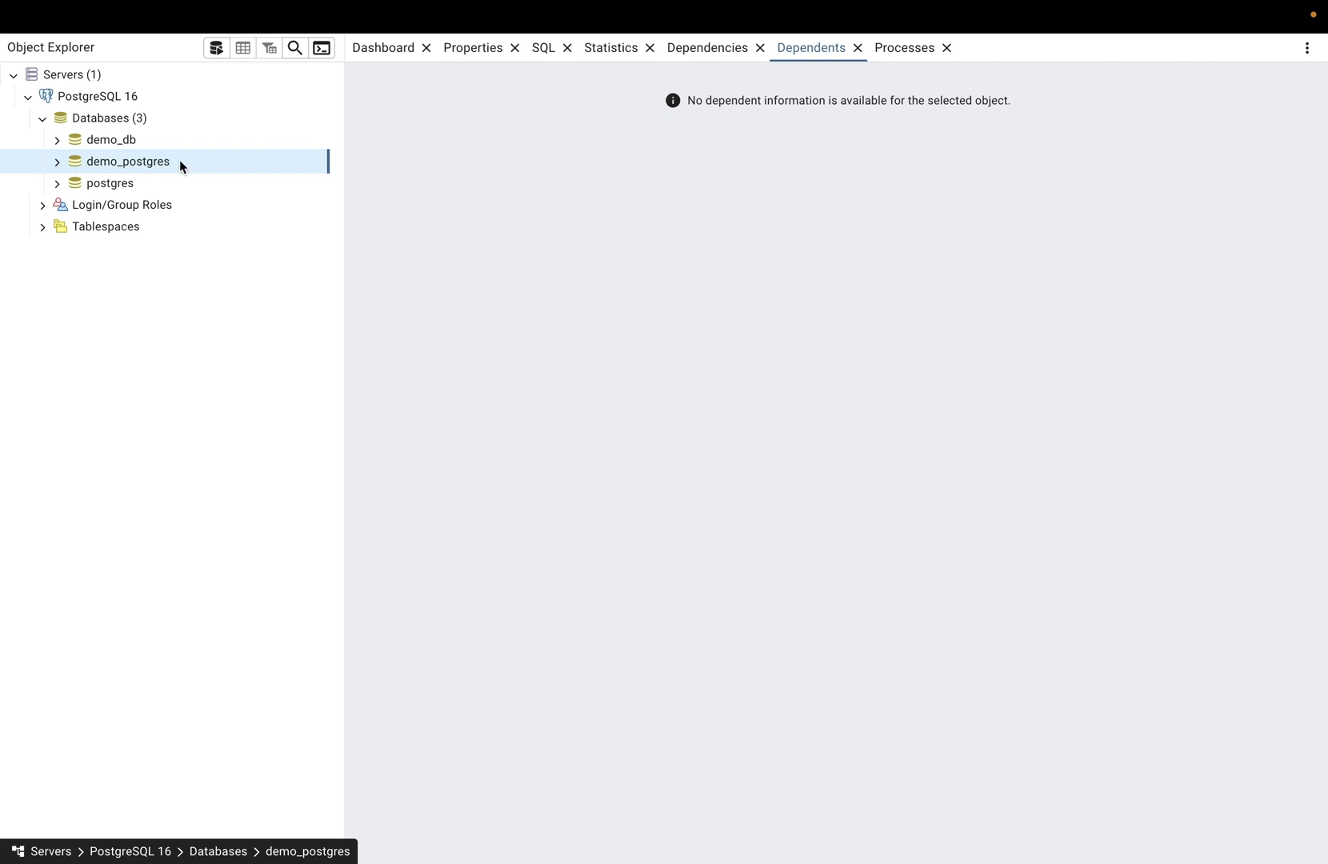
click(58, 164)
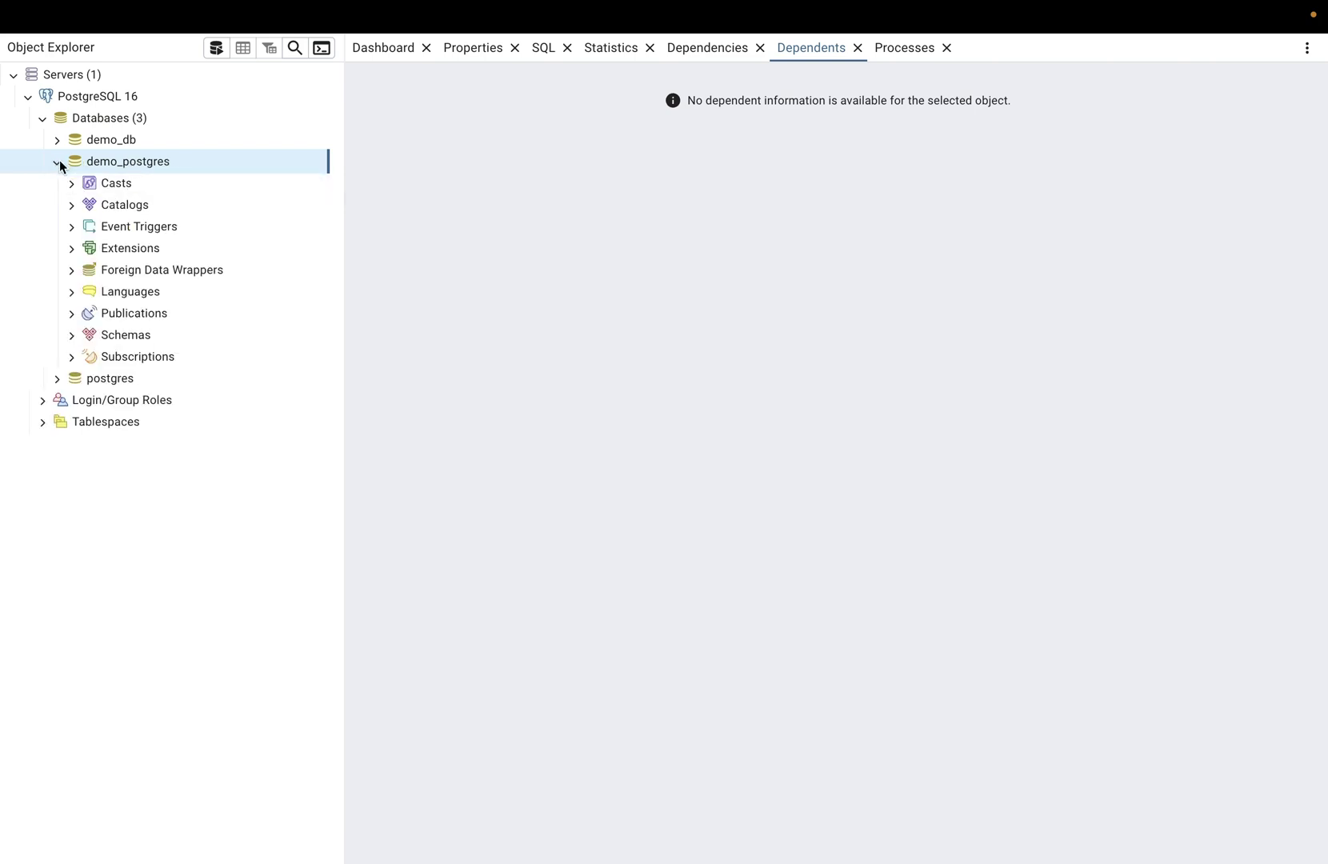
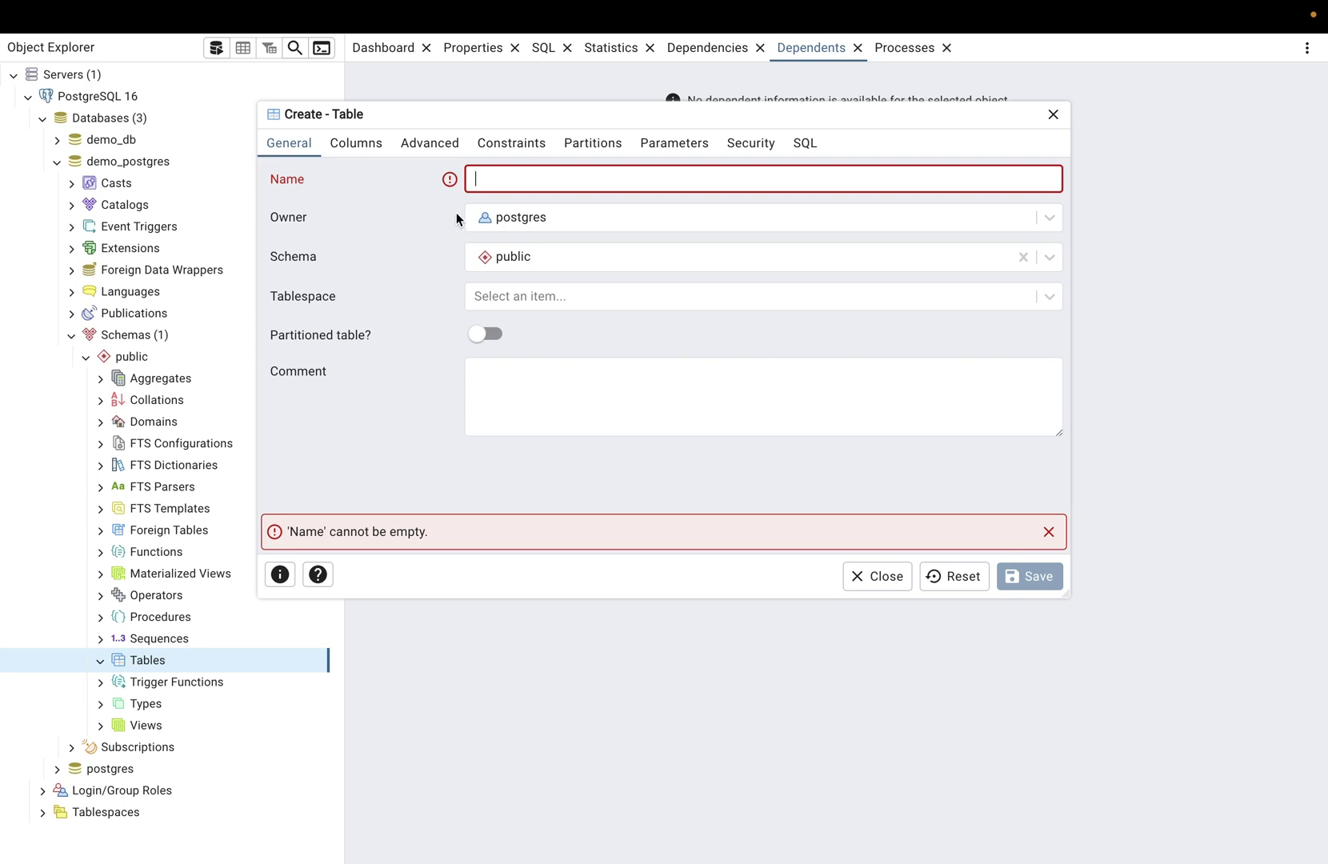
text(st)
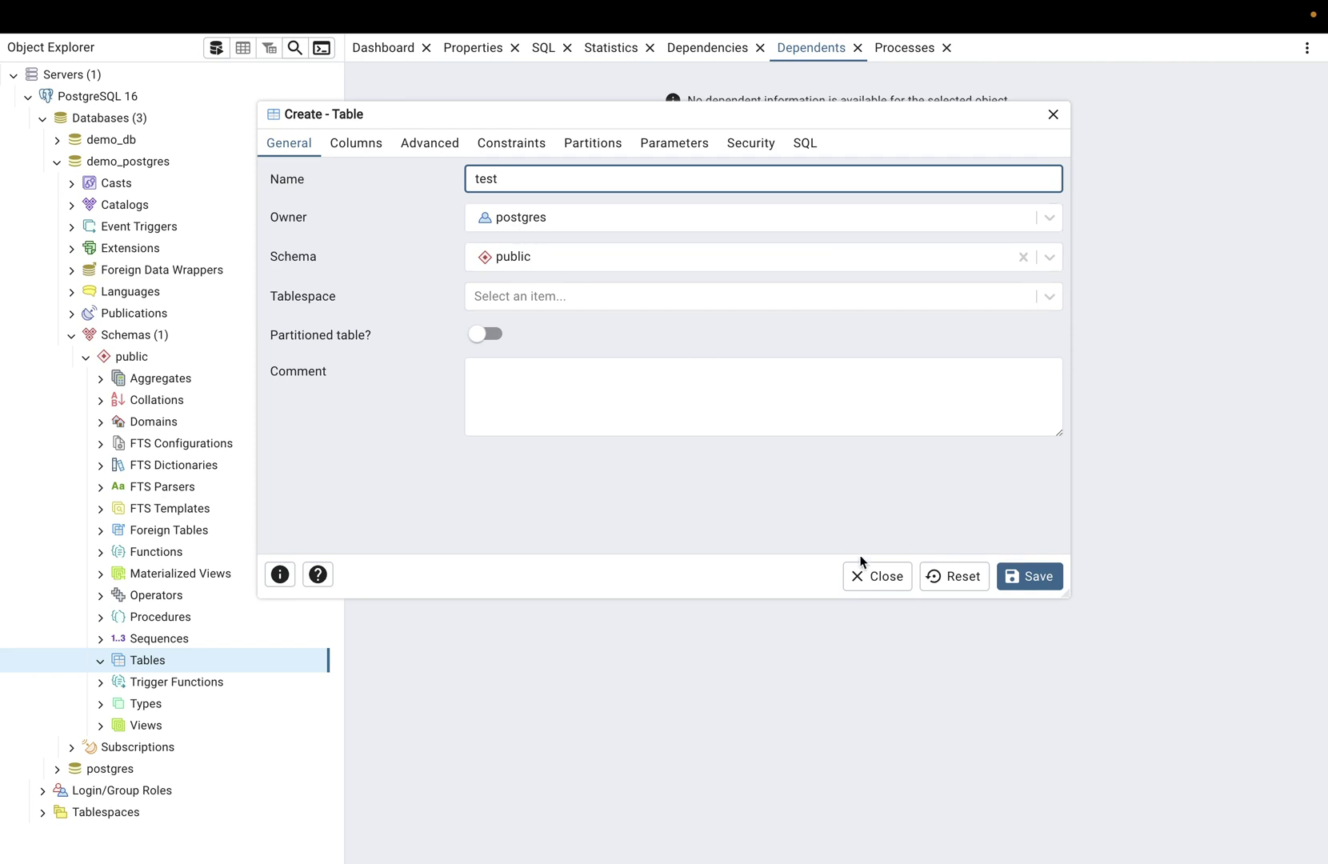
click(887, 582)
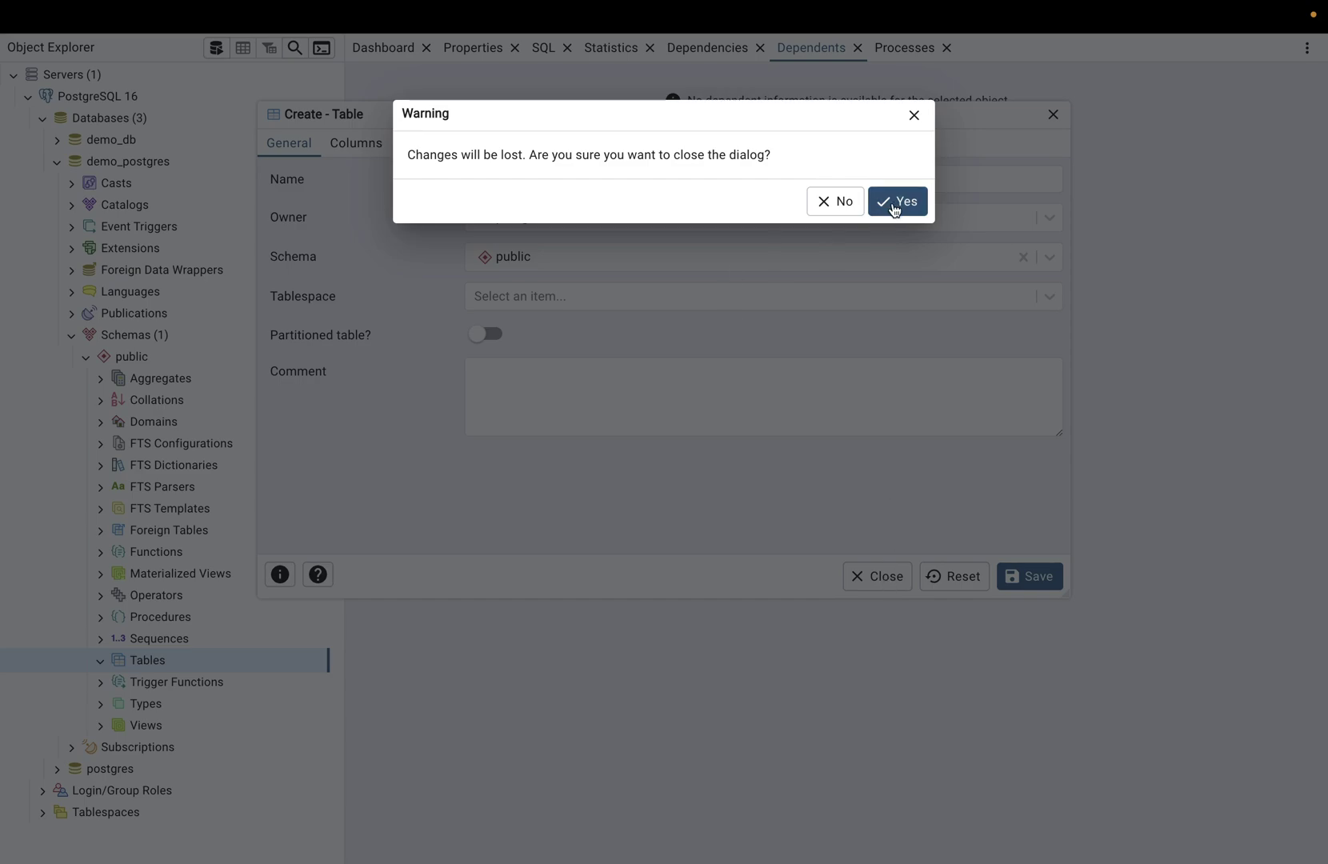
click(912, 120)
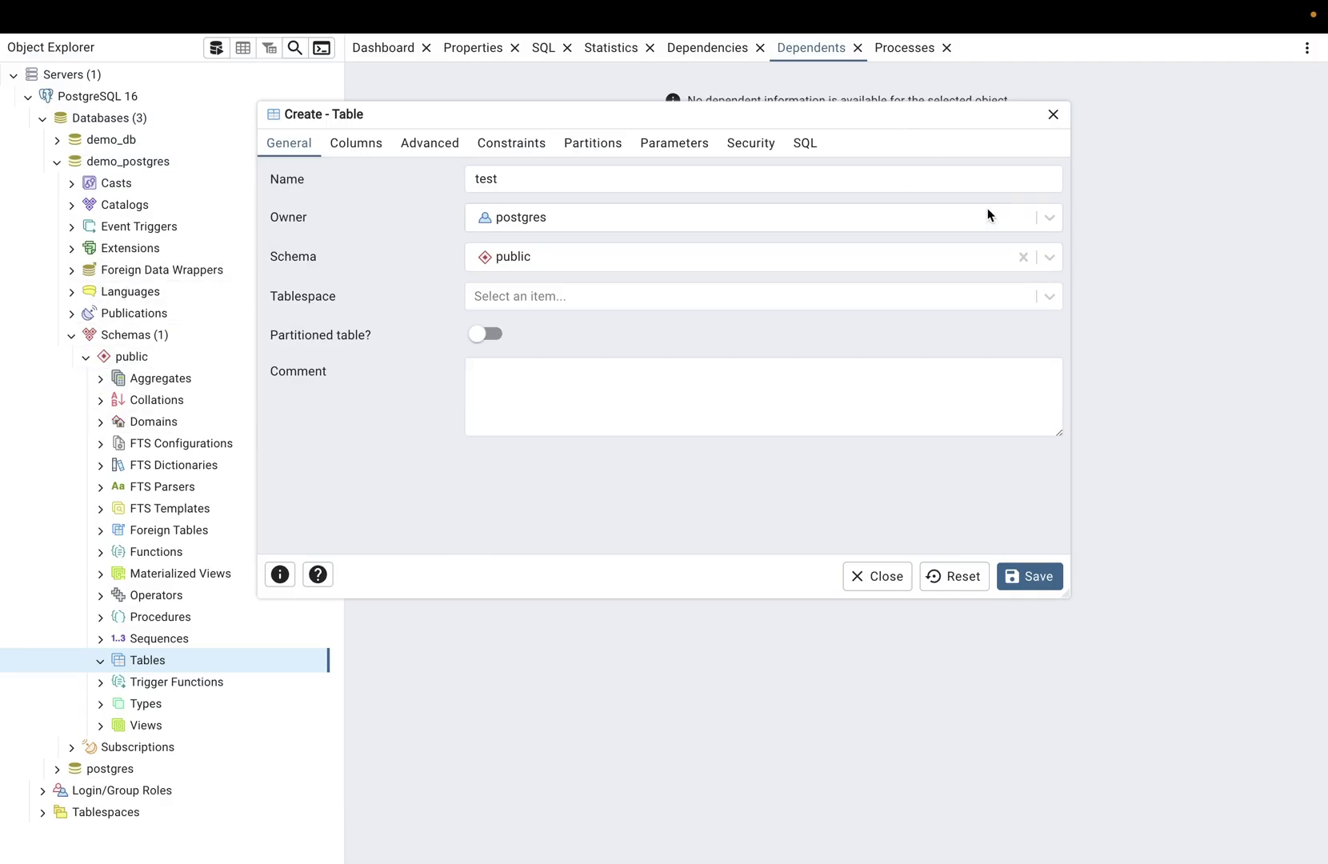
click(870, 578)
click(853, 203)
click(888, 576)
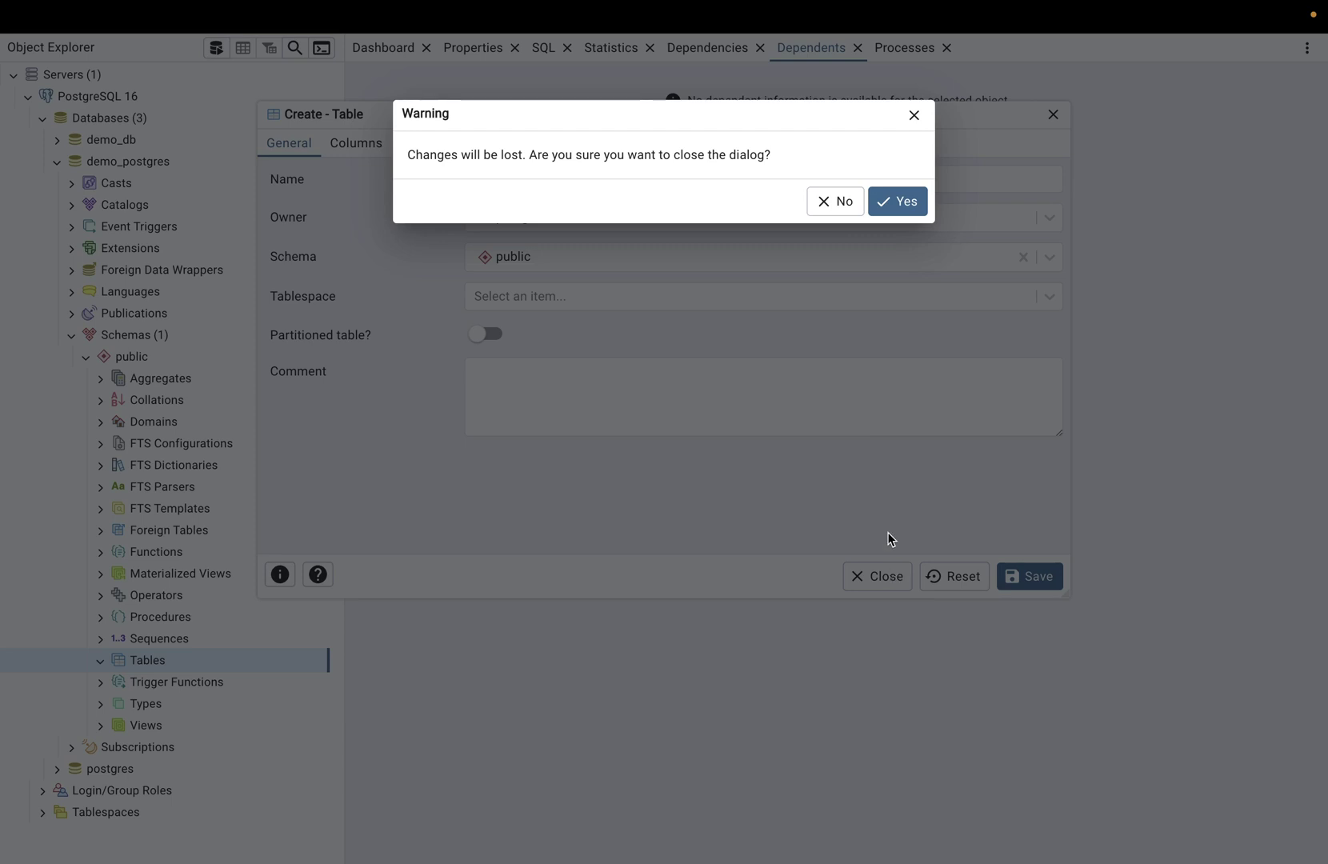
click(906, 208)
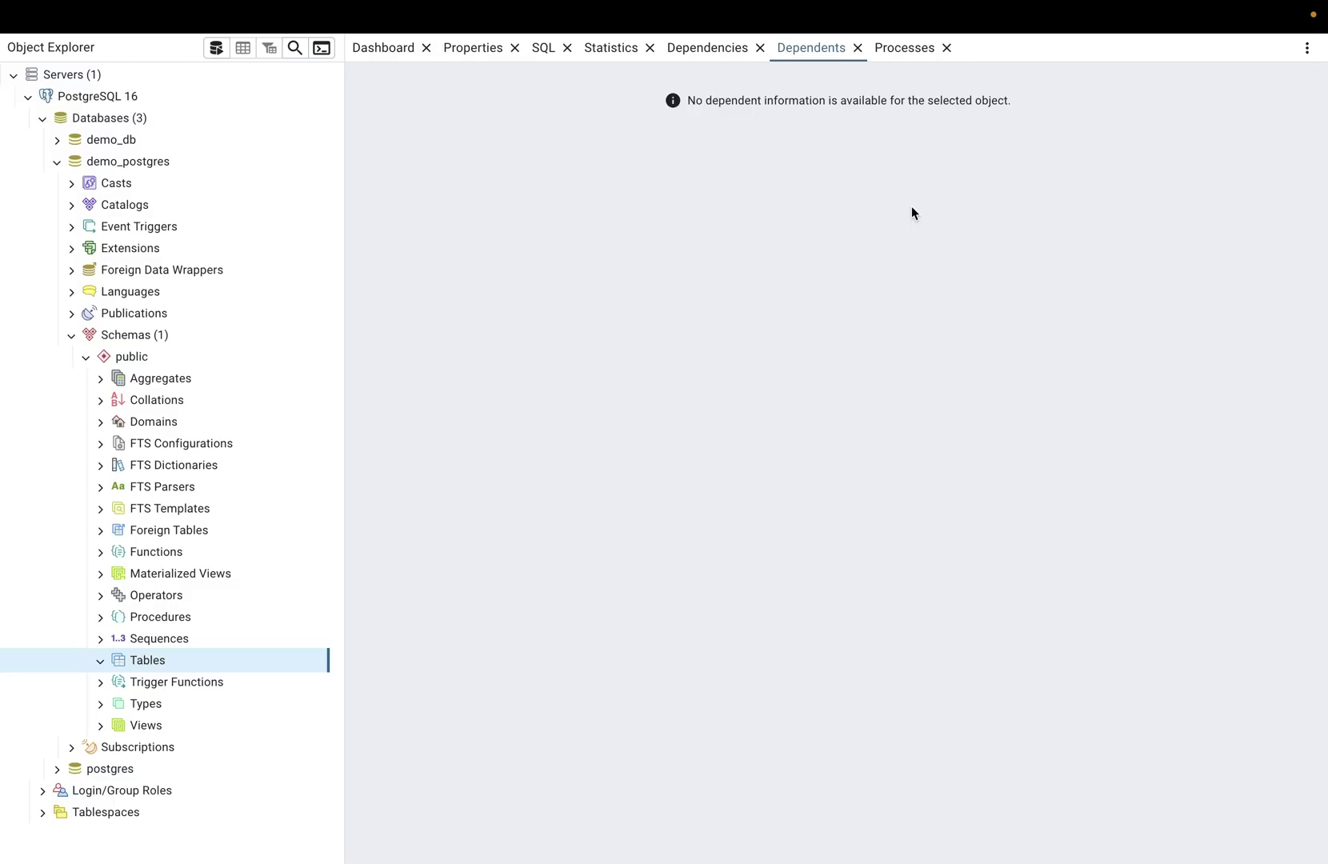
- Create a schema named staging in the demo_postgres database, with postgres as its owner
right_click(132, 337)
mouse_move(160, 353)
click(309, 360)
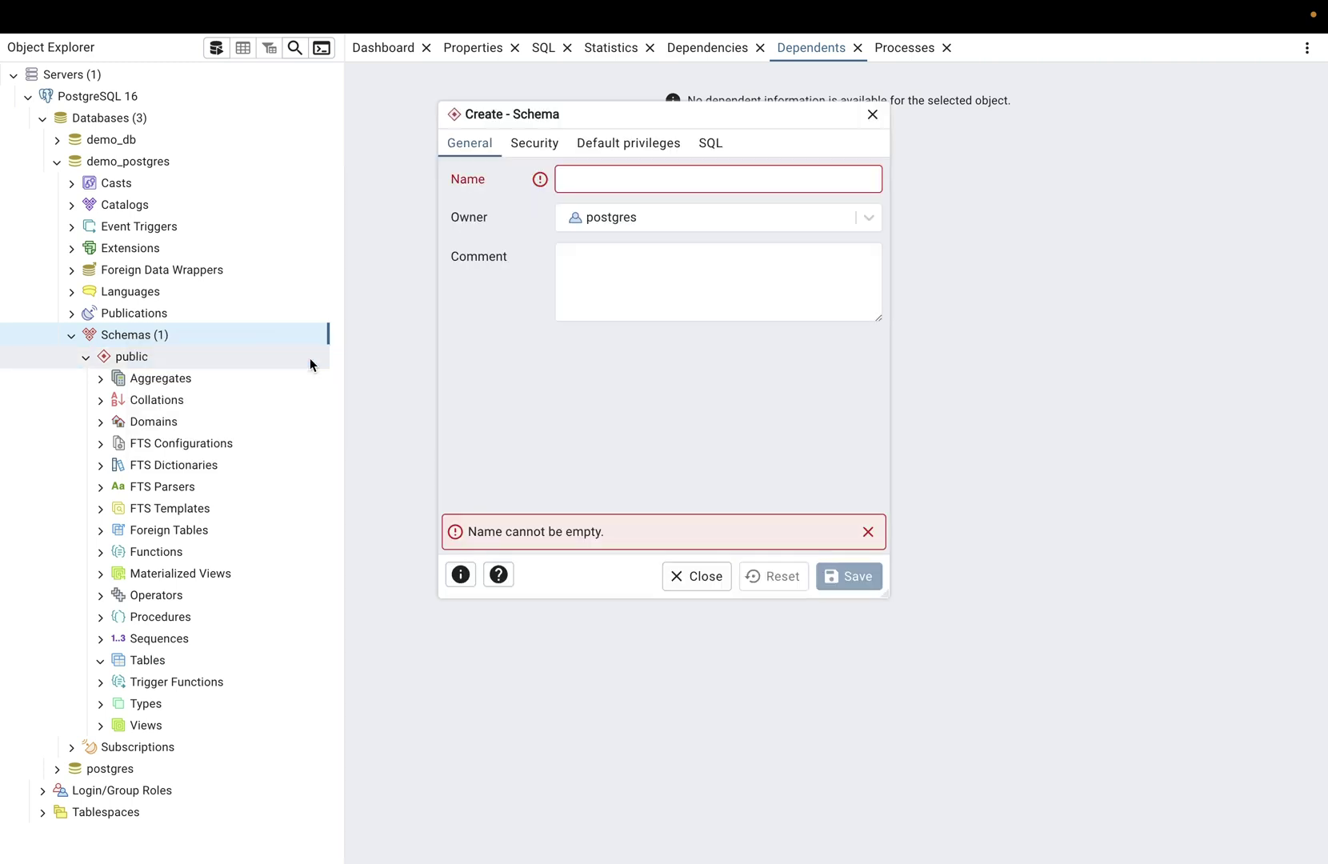
text(staging)
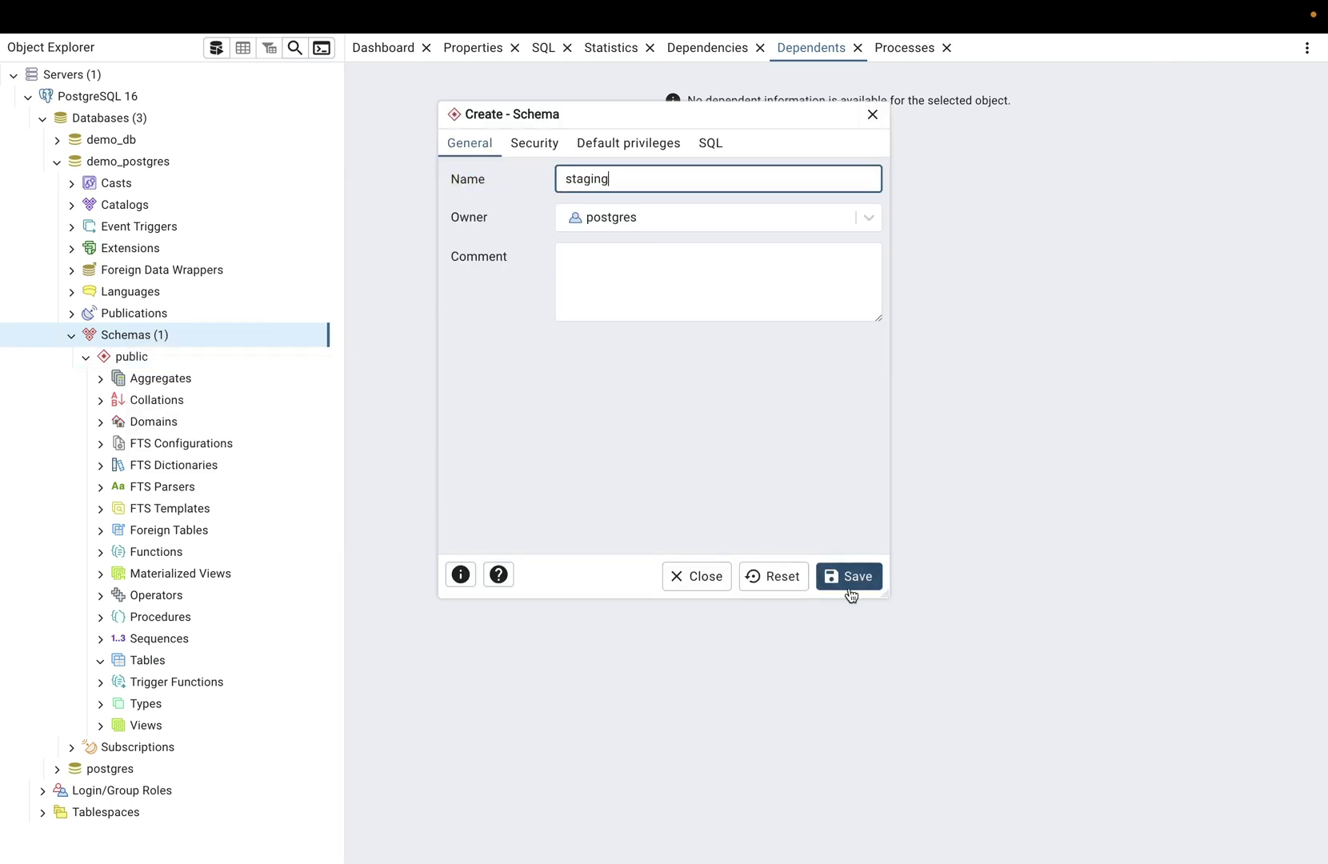
click(850, 584)
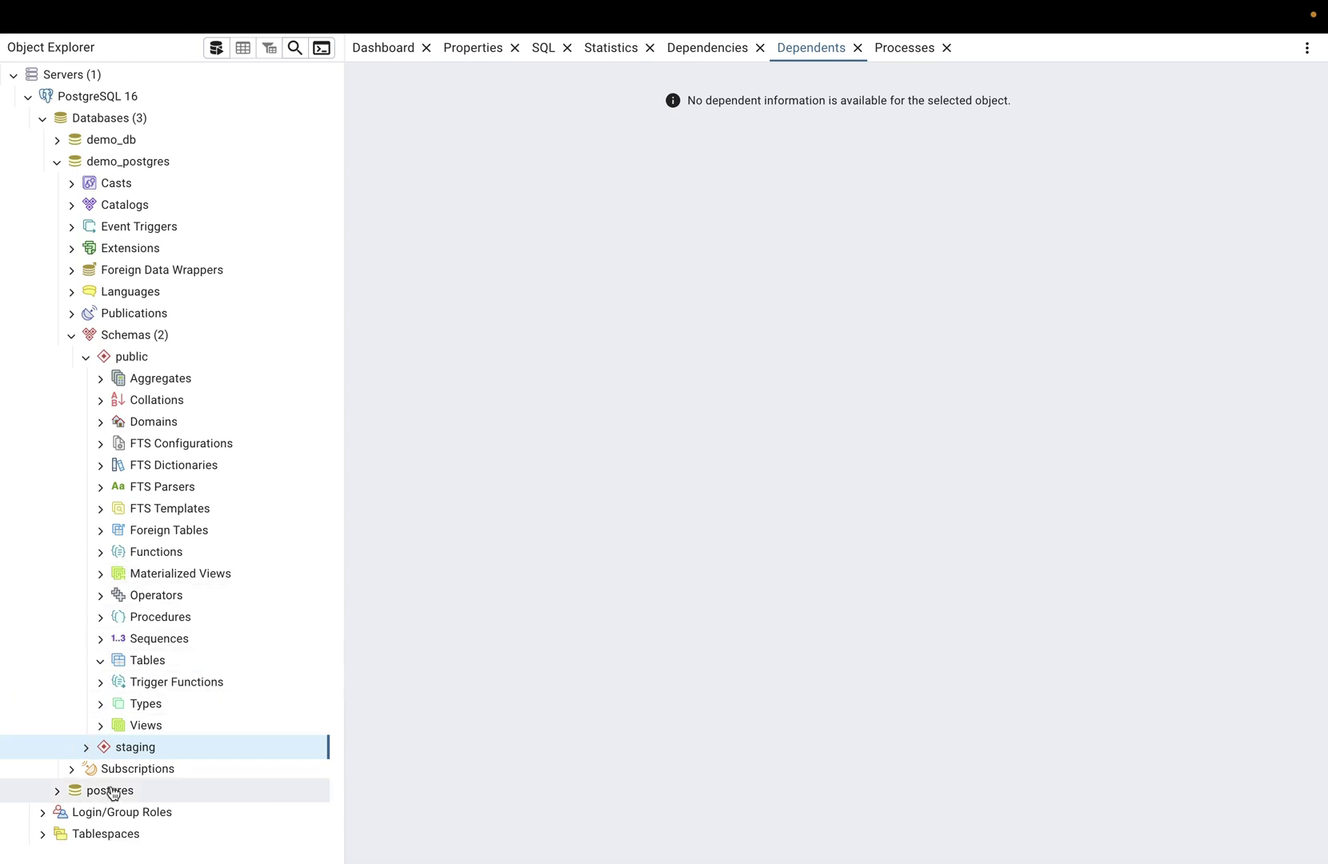
- Start a new table named demo_tbl in the staging schema, keeping postgres as its owner and leaving the tablespace unset
click(86, 749)
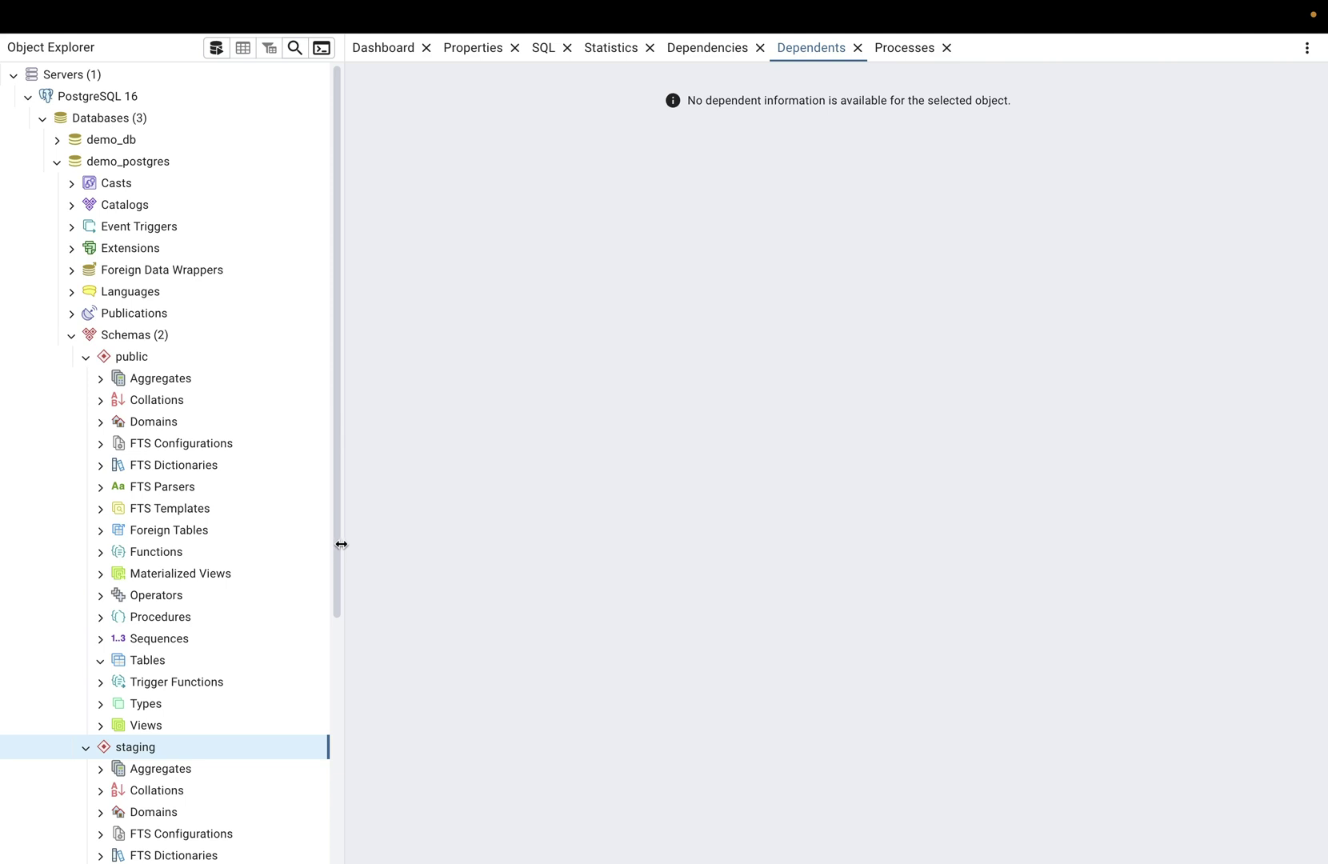
drag(338, 543, 338, 789)
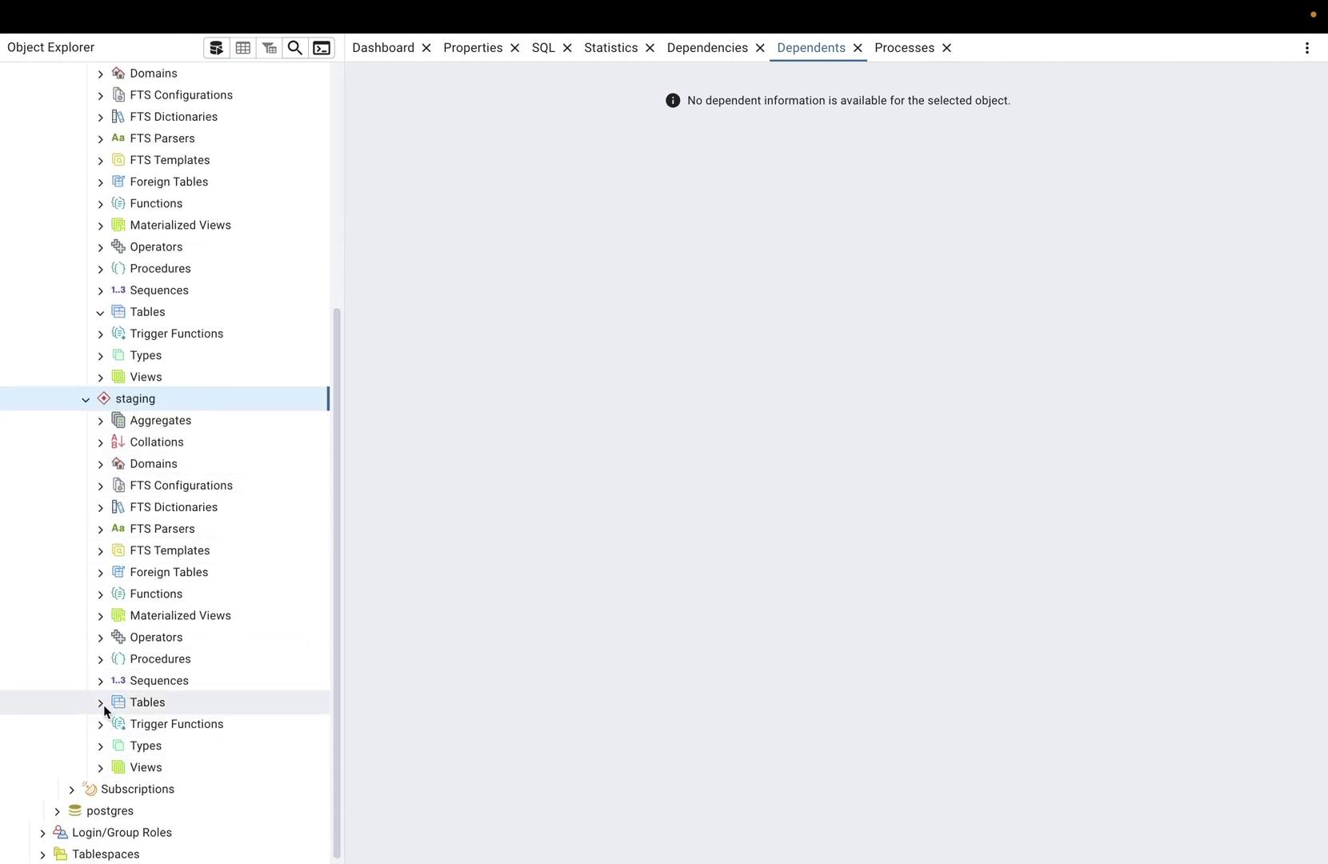
right_click(173, 707)
mouse_move(201, 719)
click(341, 722)
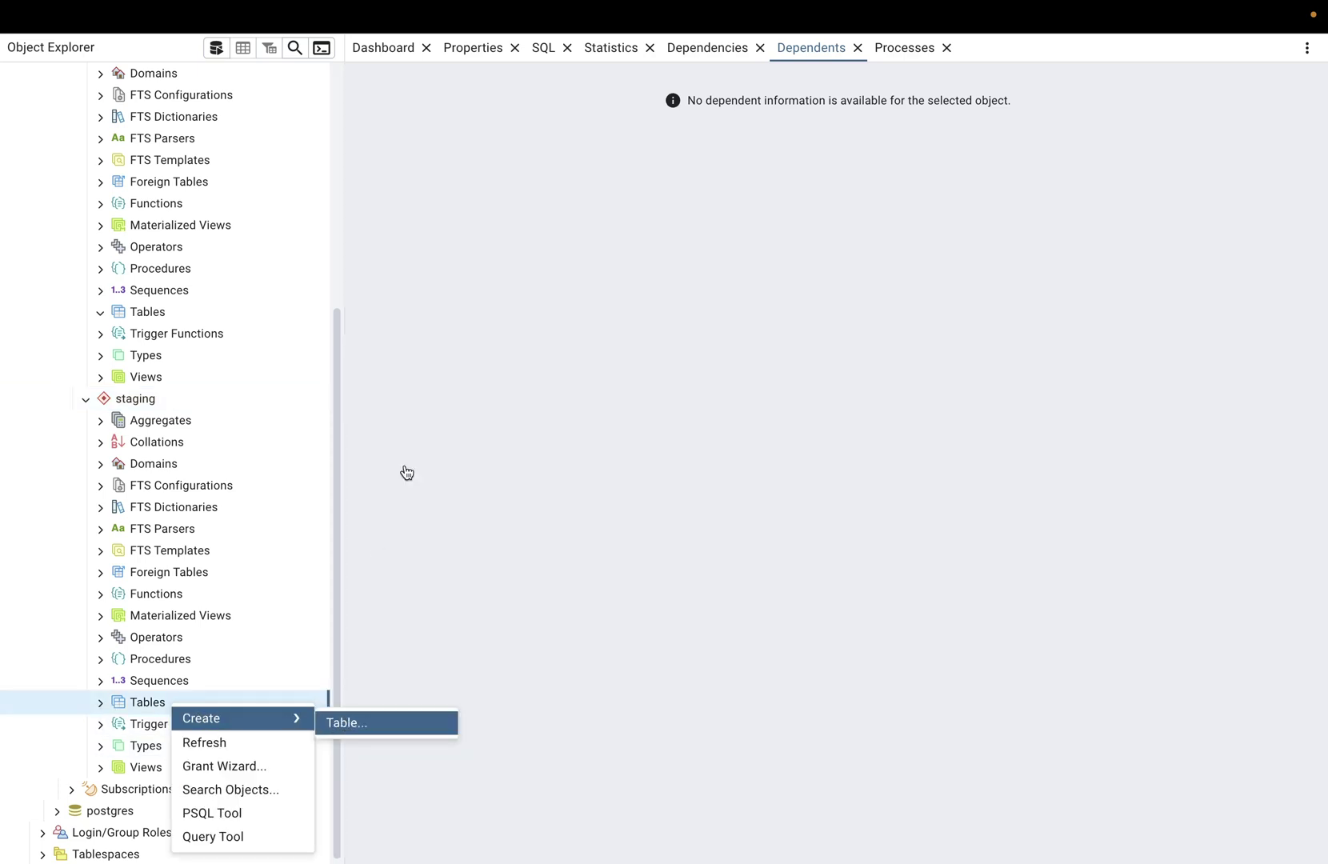
text(demo_tbl)
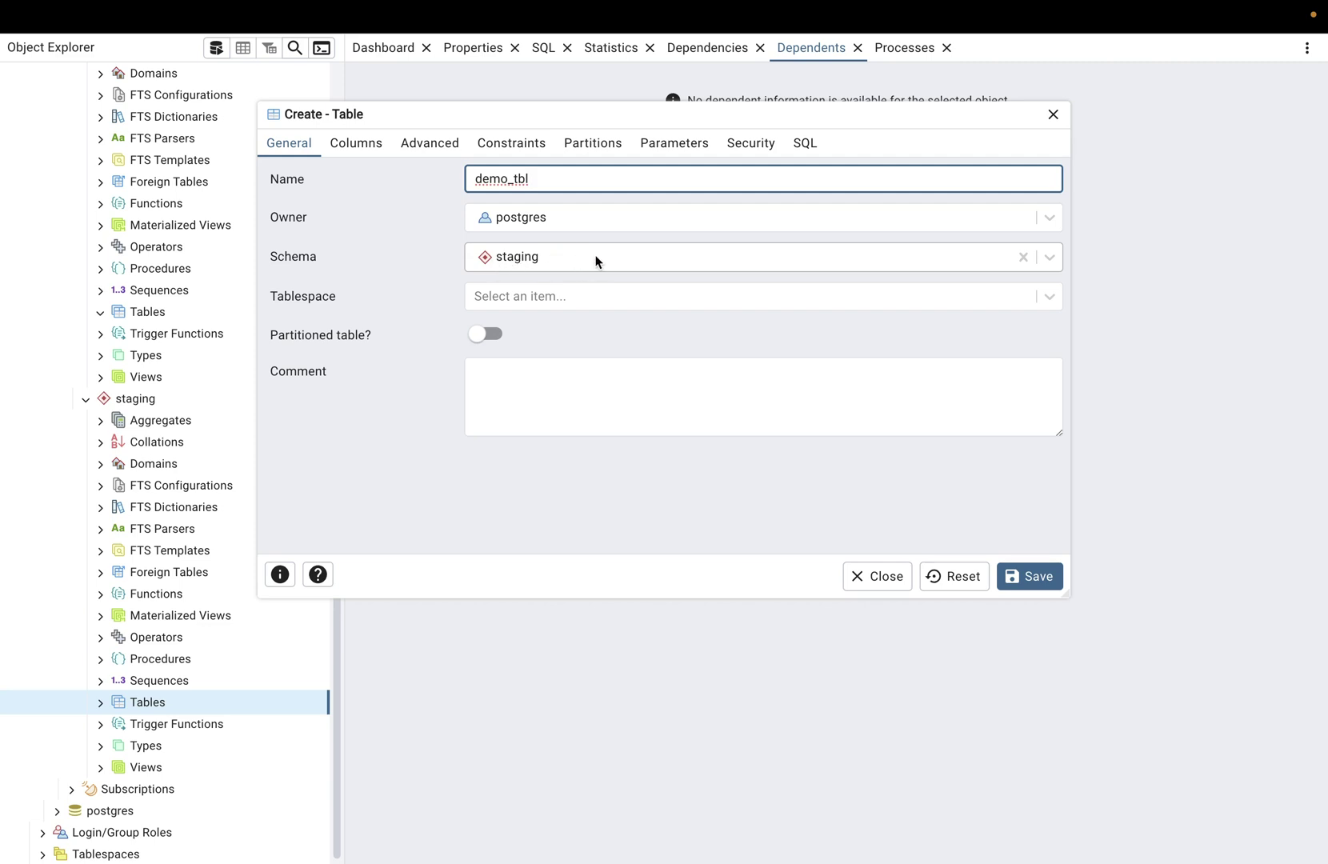
click(536, 302)
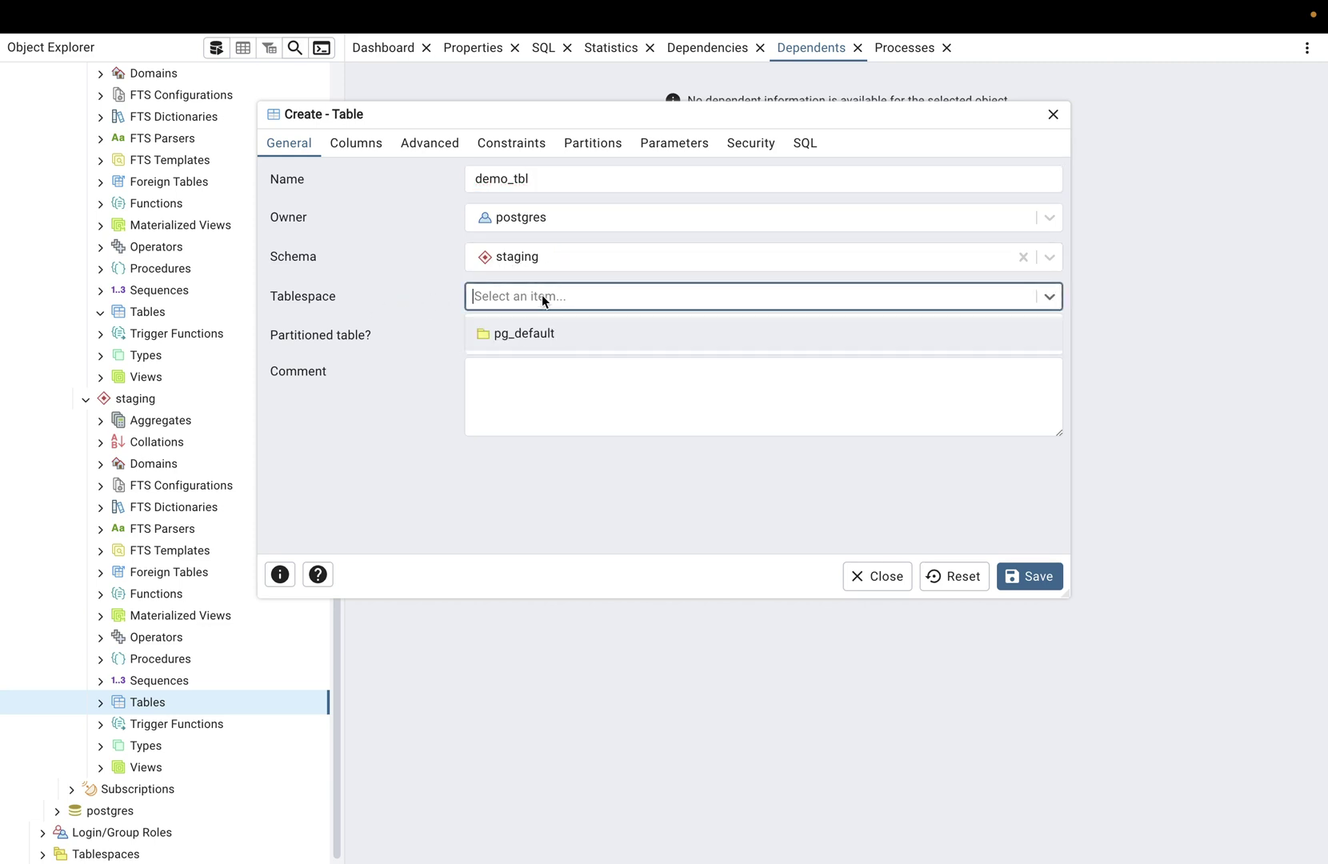
click(412, 310)
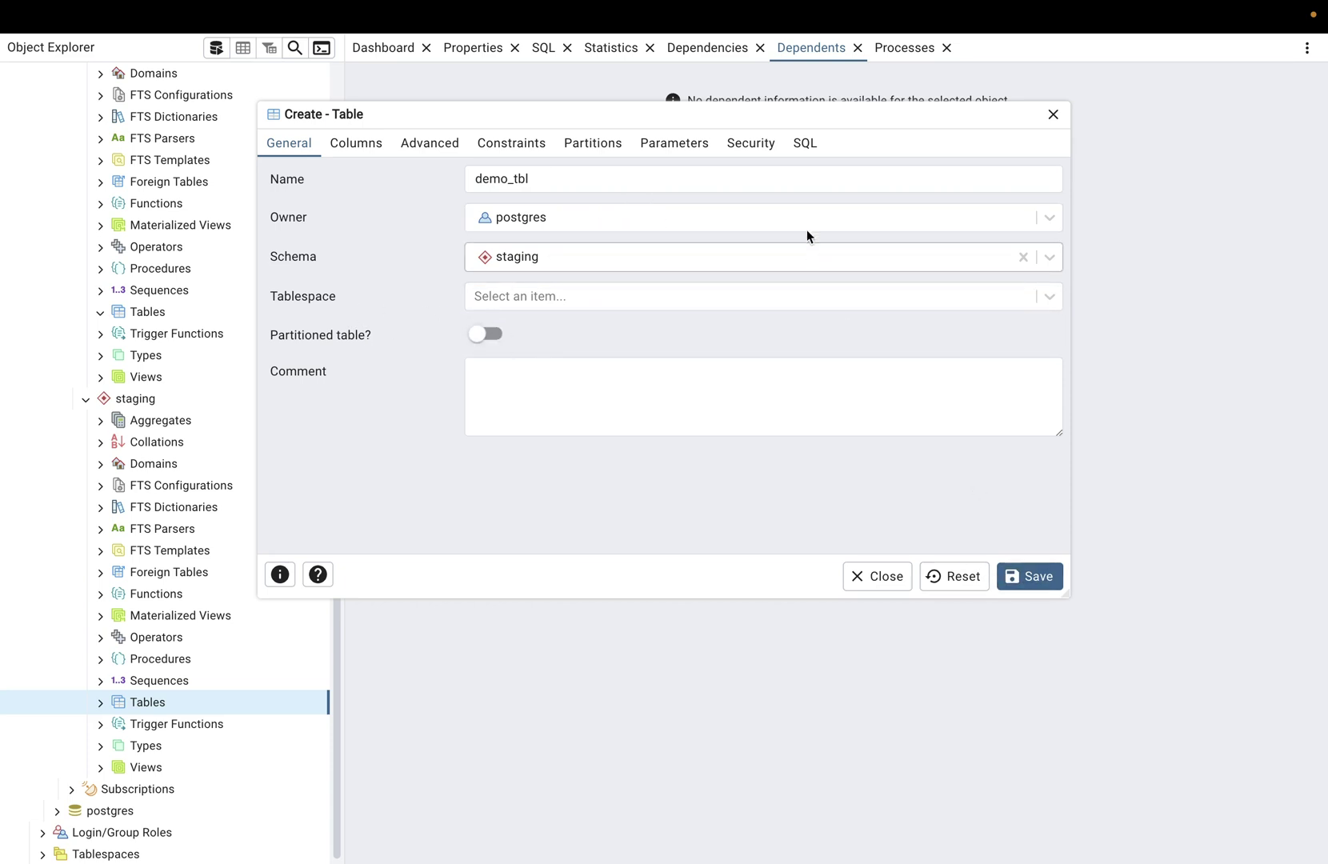
- Review the generated CREATE TABLE and ALTER TABLE statements for demo_tbl, then return to the general settings
click(802, 144)
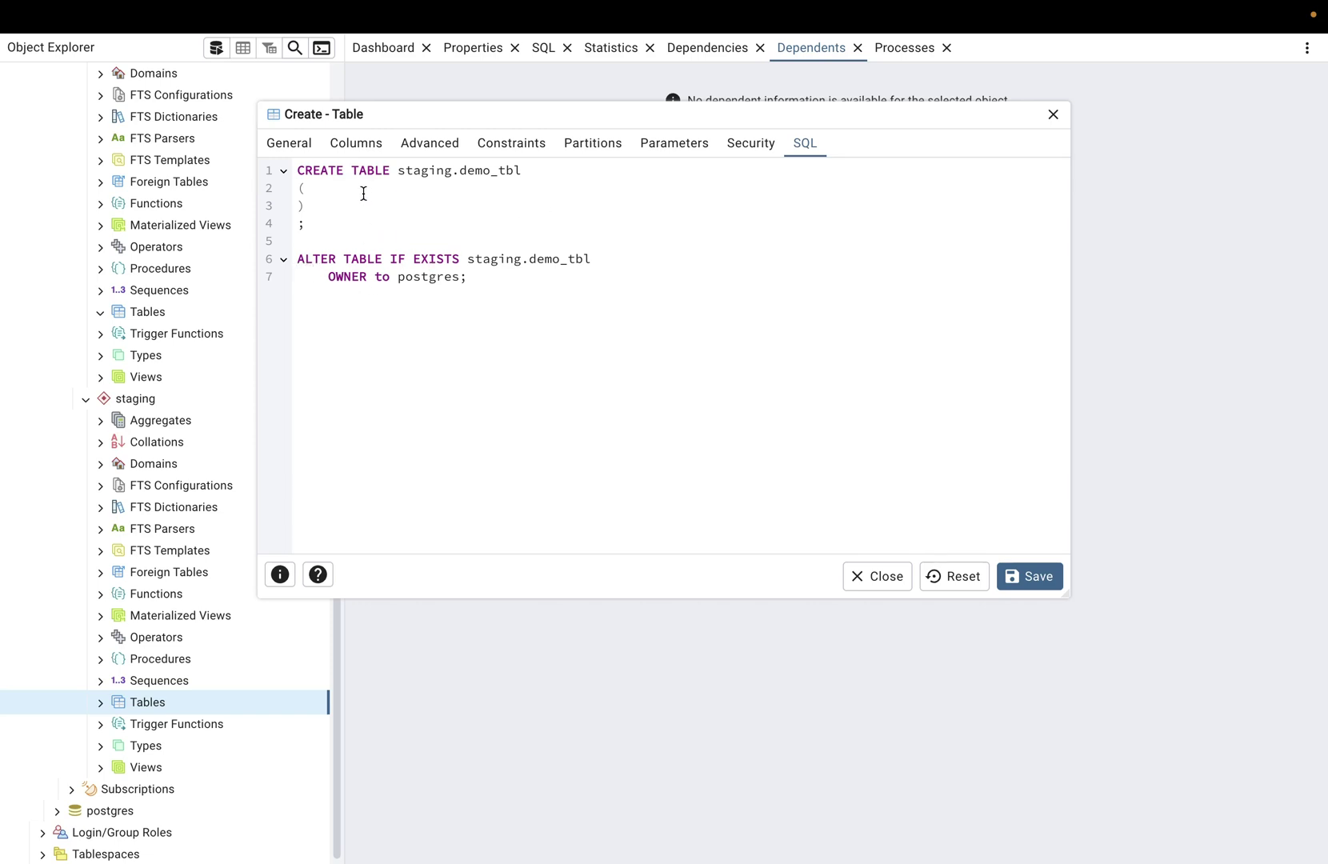
drag(310, 218, 300, 170)
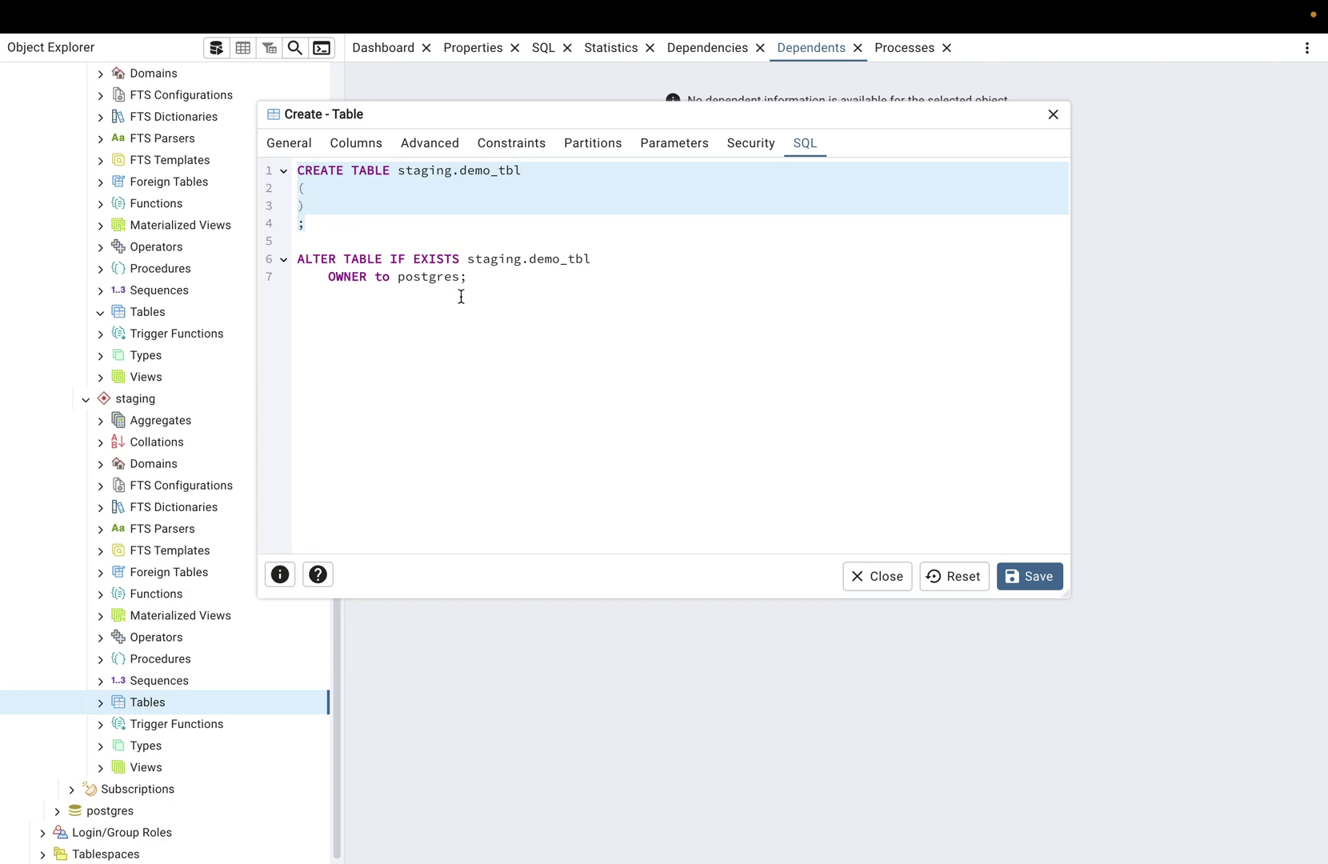
drag(476, 284, 298, 262)
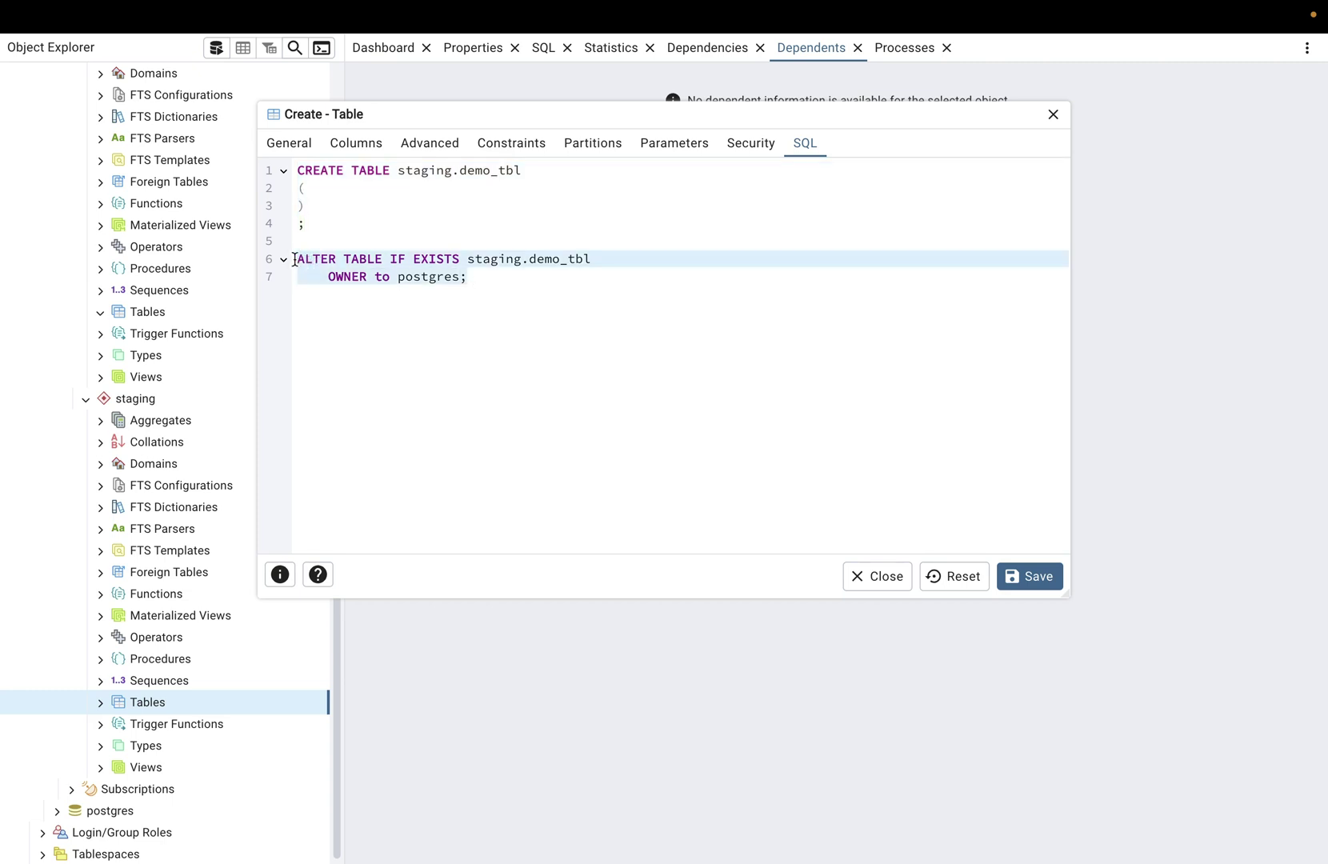
click(290, 144)
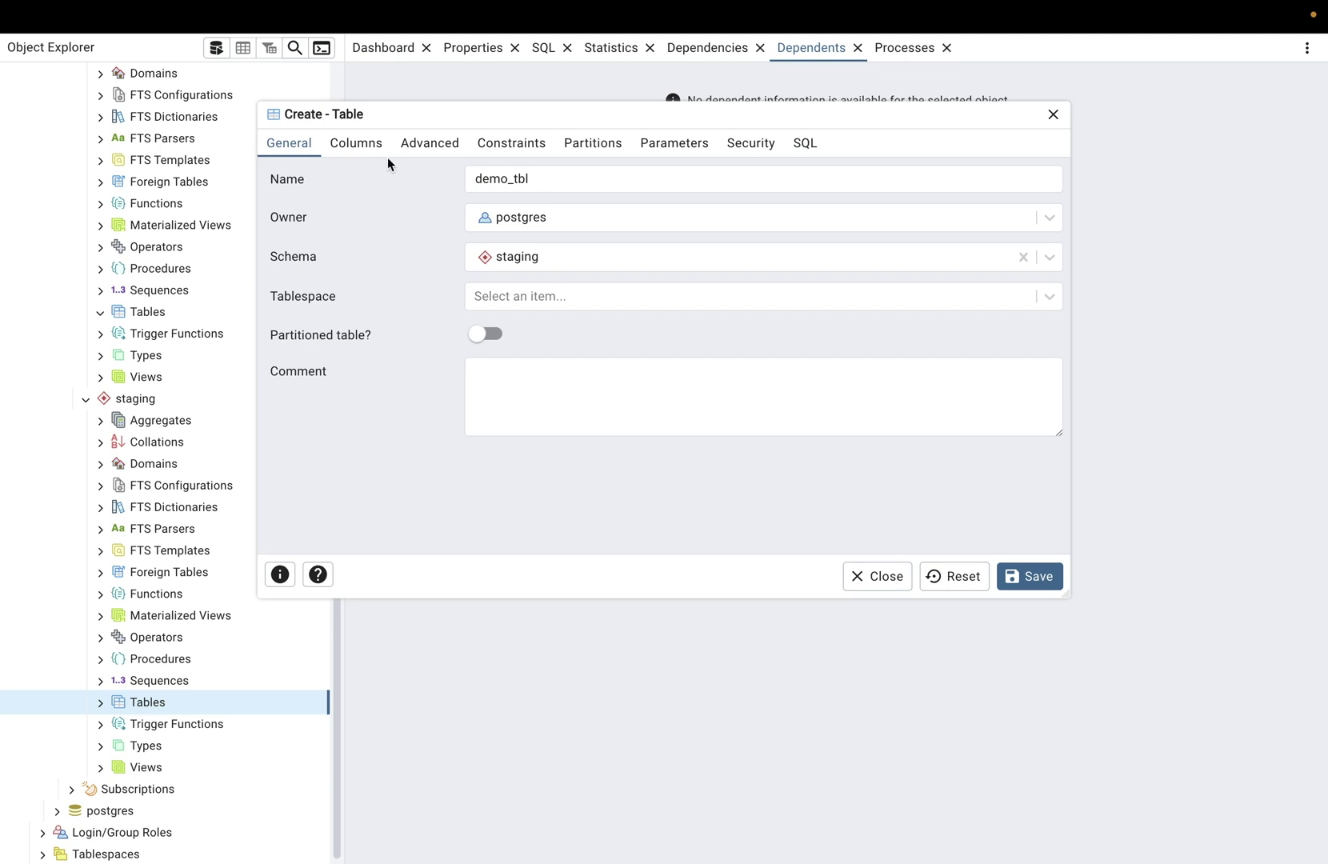
- Add an id column of type integer to demo_tbl, set as not null and as the primary key
click(356, 144)
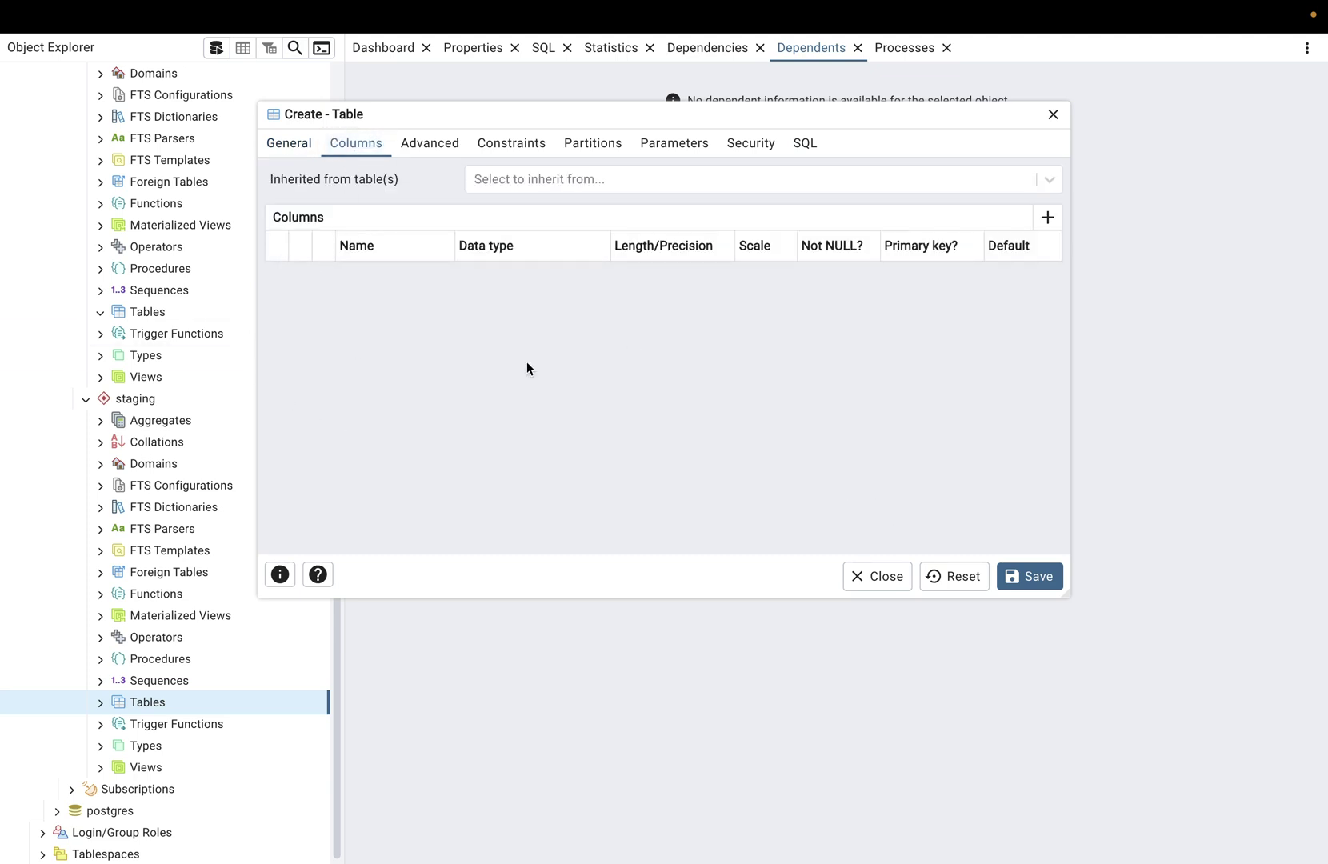
click(1048, 218)
text(id)
click(561, 278)
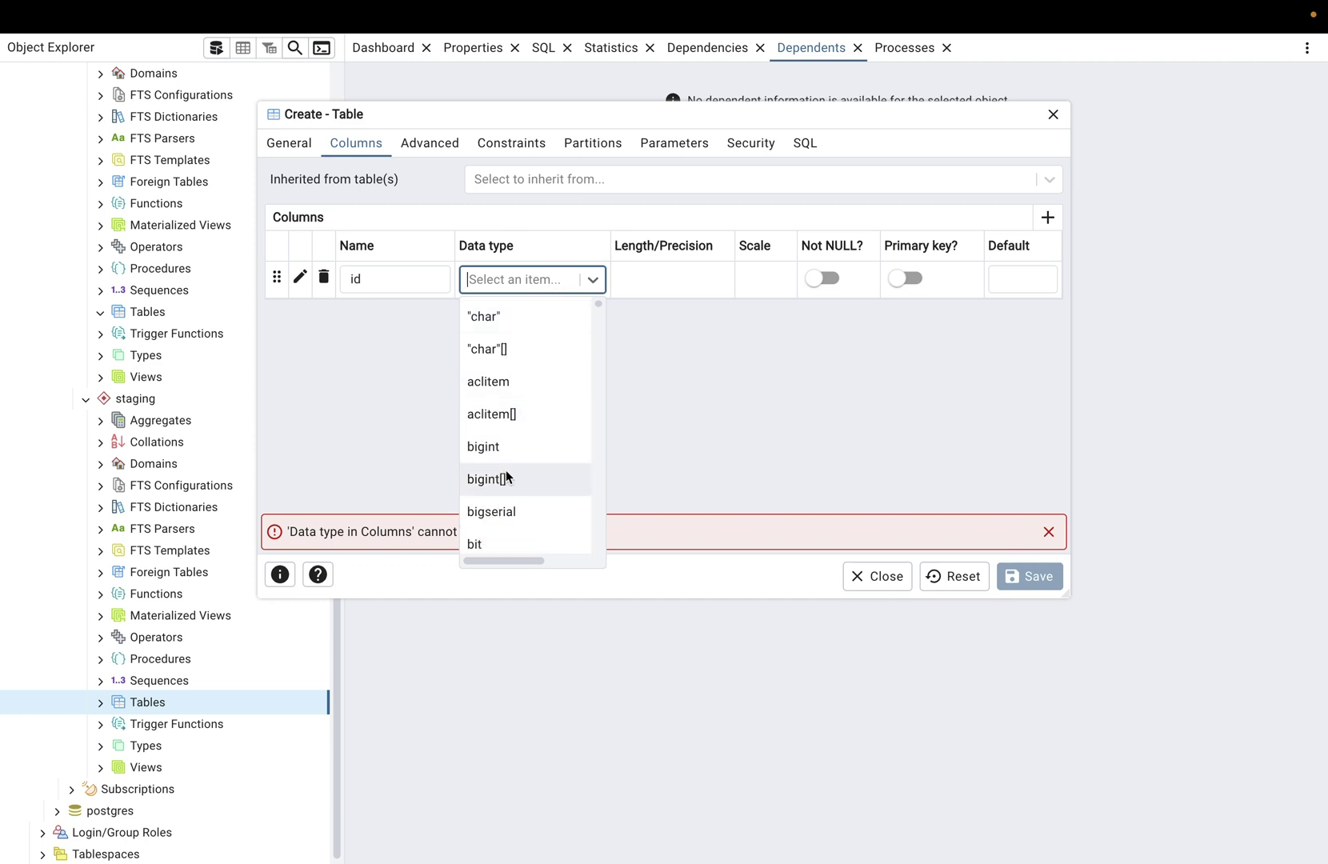
scroll(500, 514, down, 7)
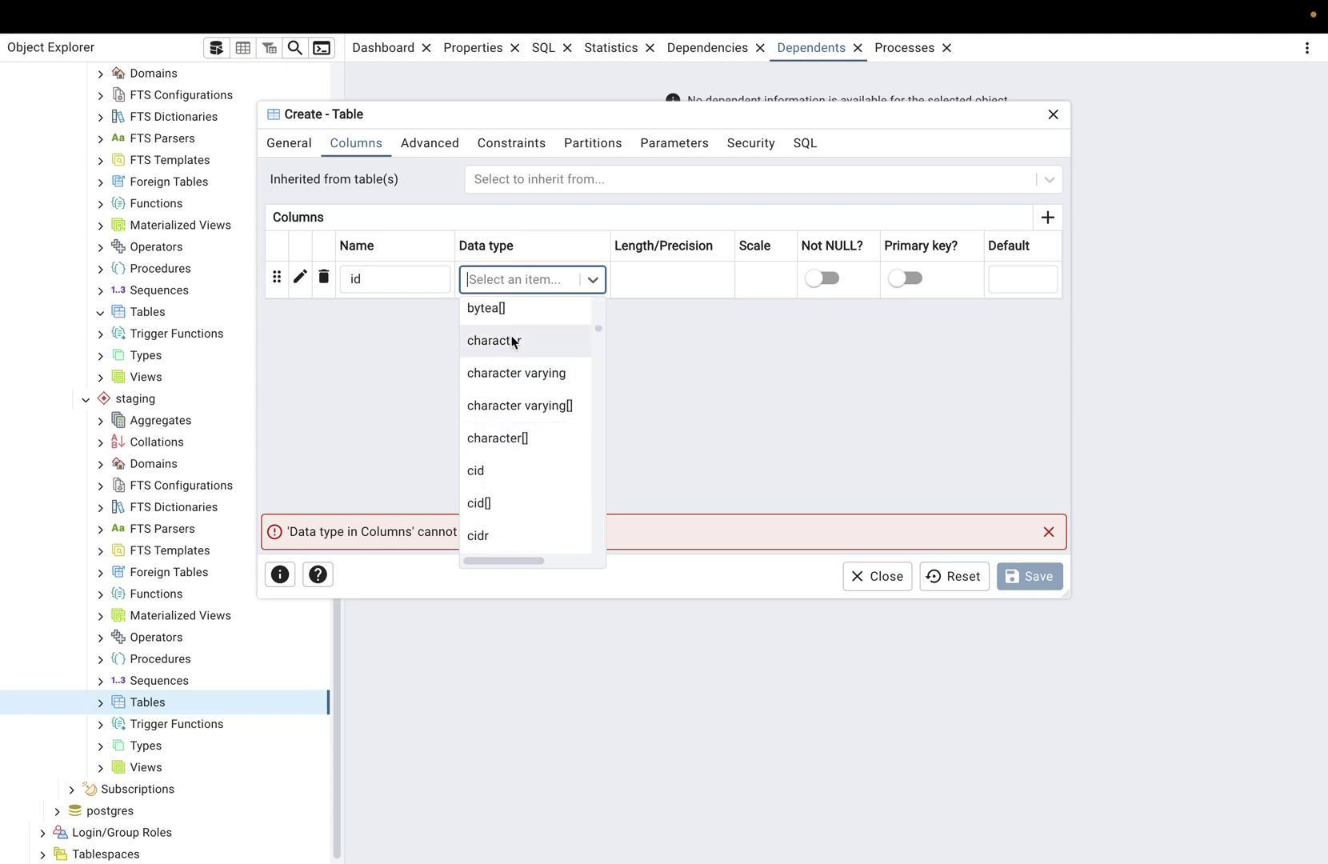
text(int)
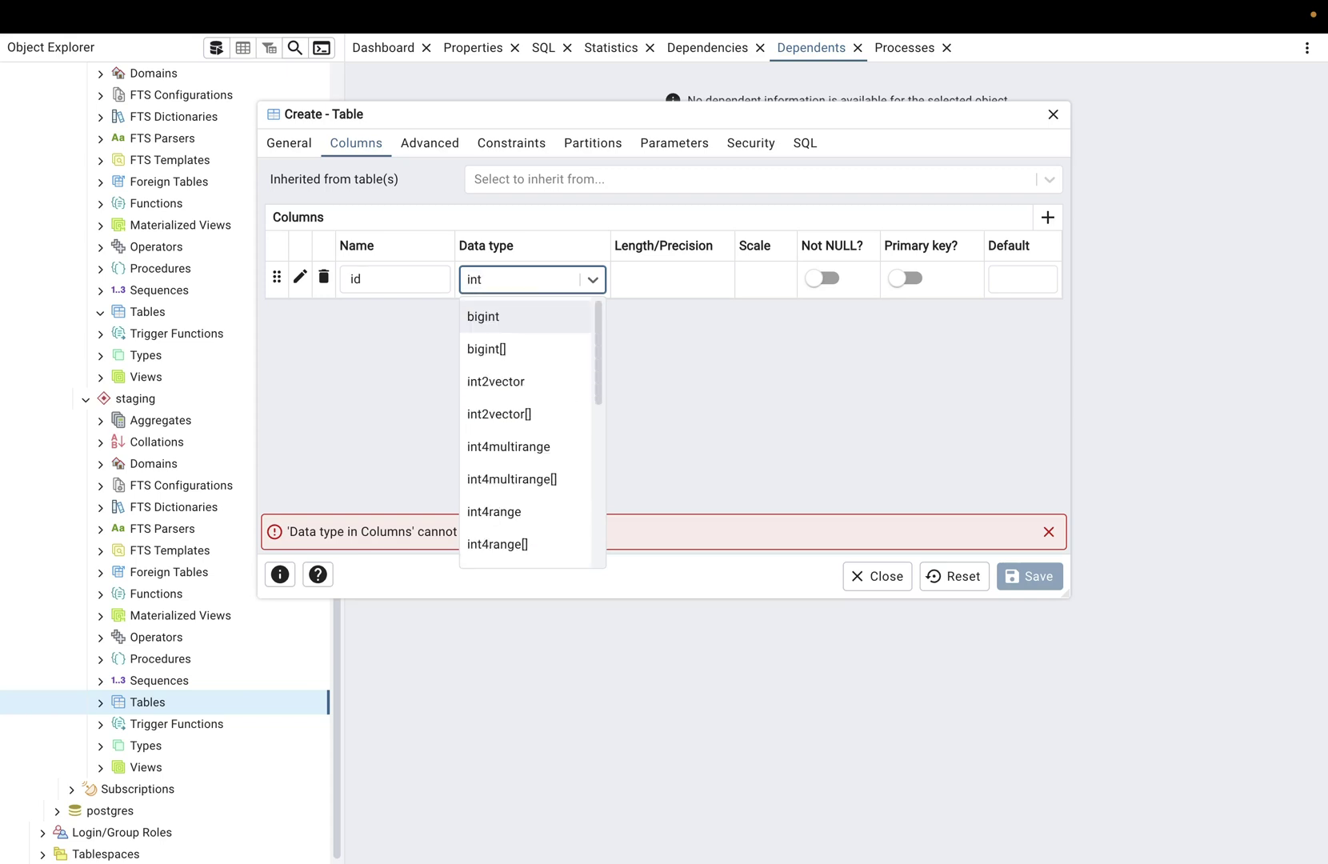
scroll(516, 407, down, 3)
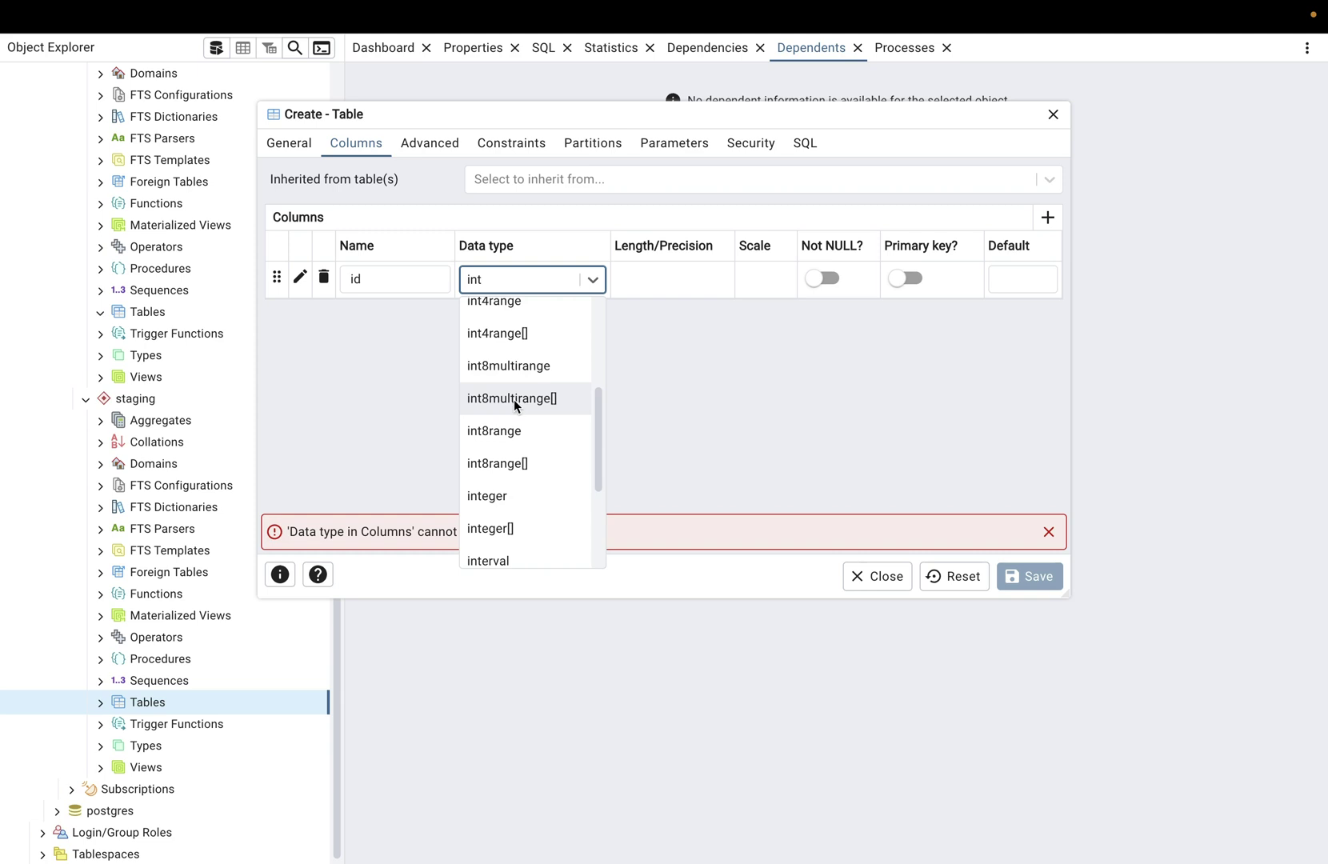
scroll(516, 406, down, 1)
click(511, 462)
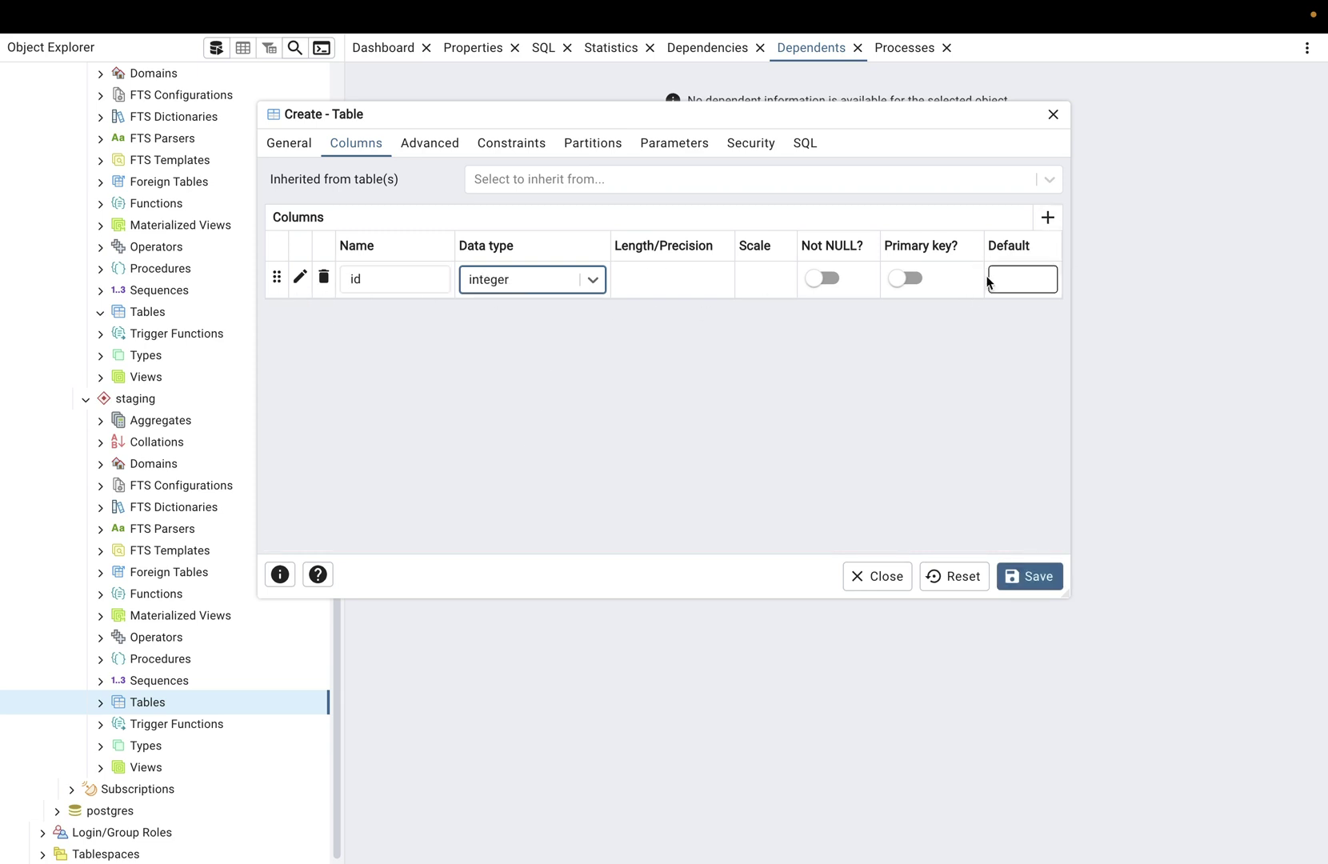
click(899, 279)
click(838, 279)
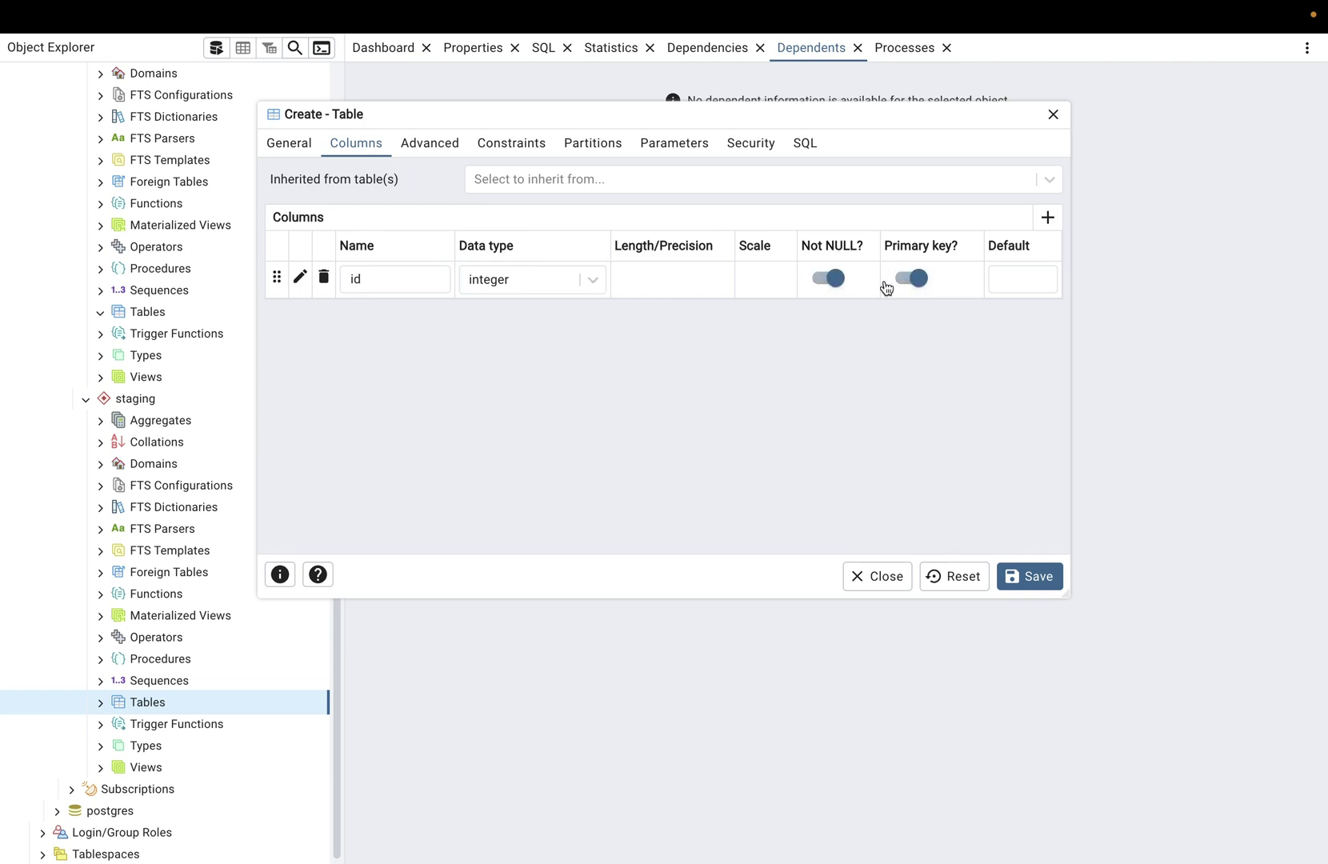
- Add a second column called name with the data type character
click(1047, 218)
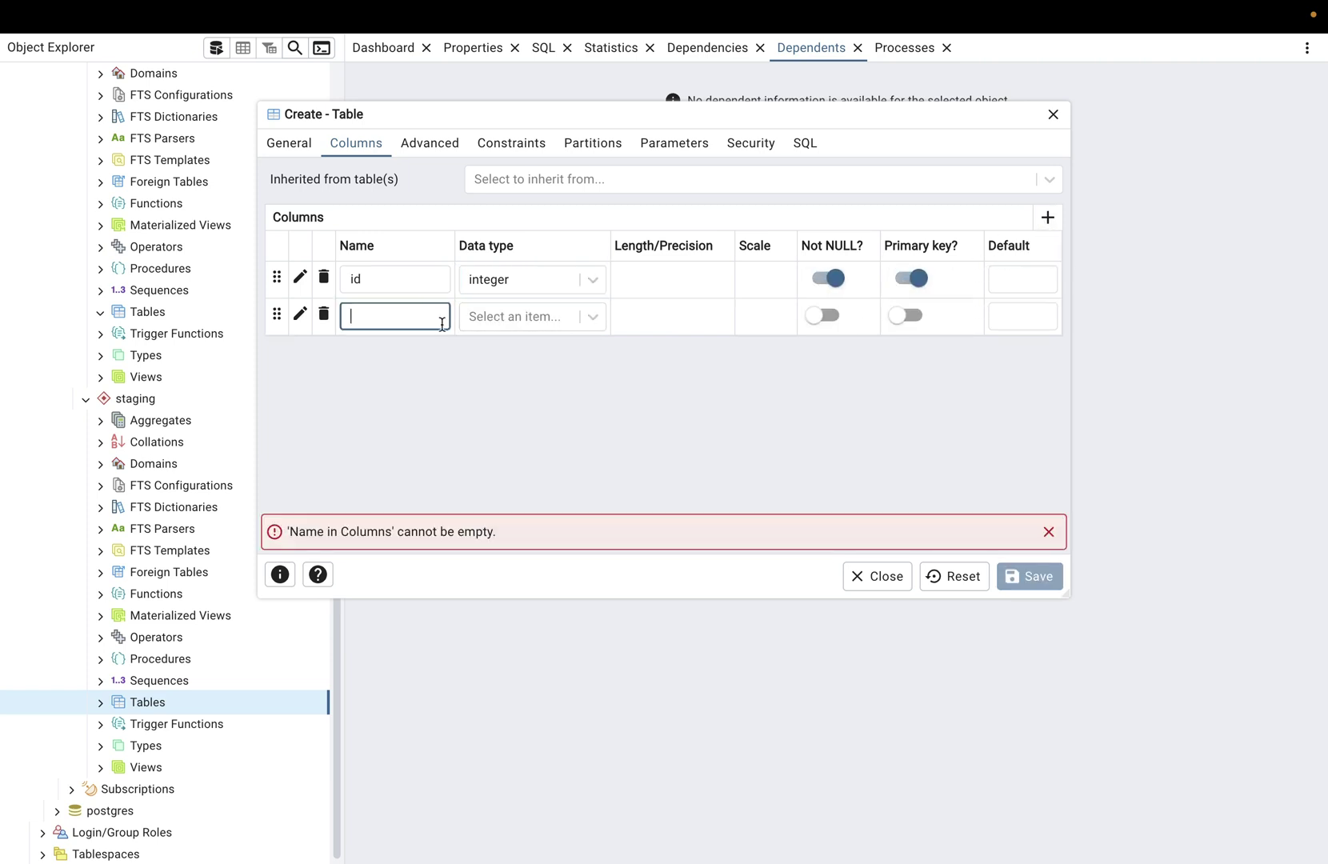
text(name)
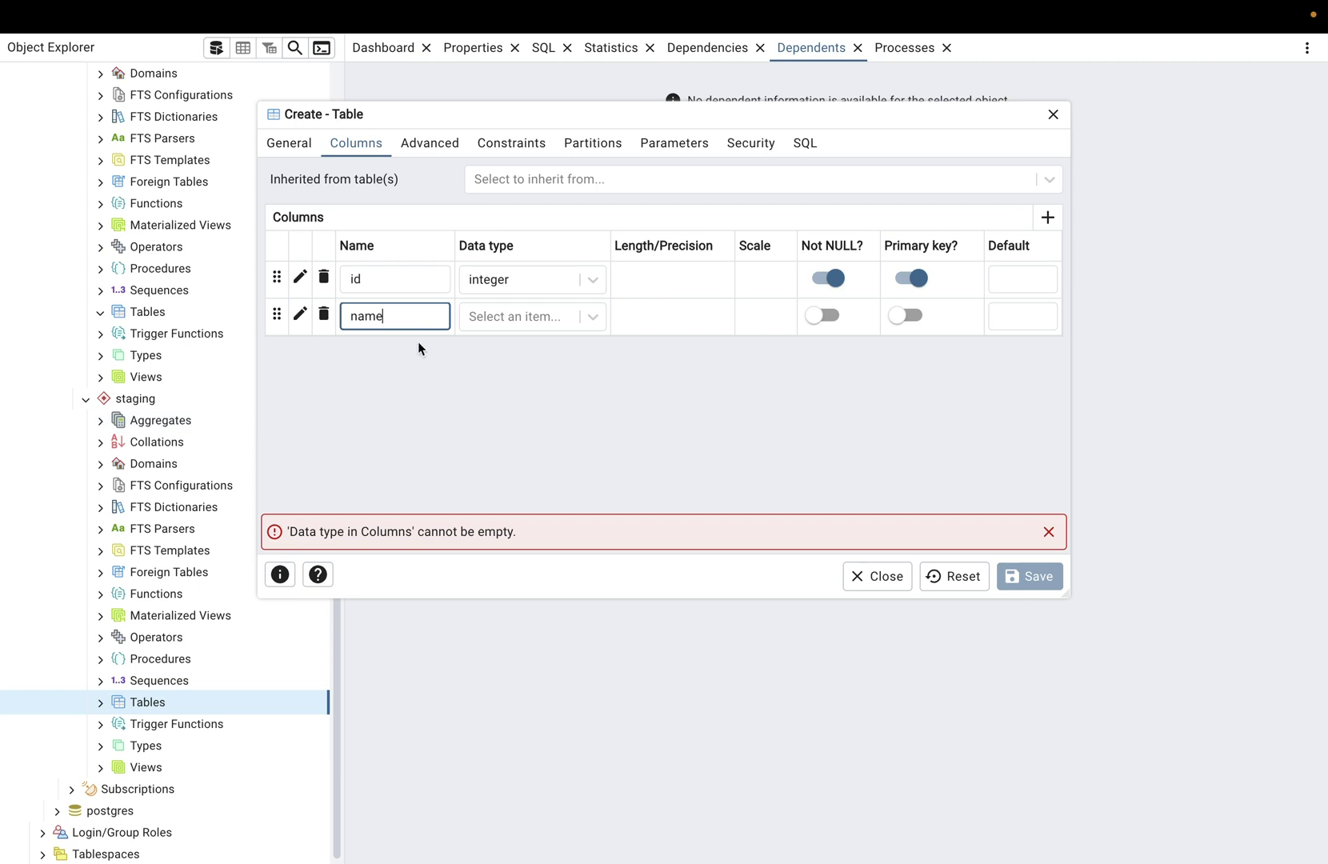
click(578, 316)
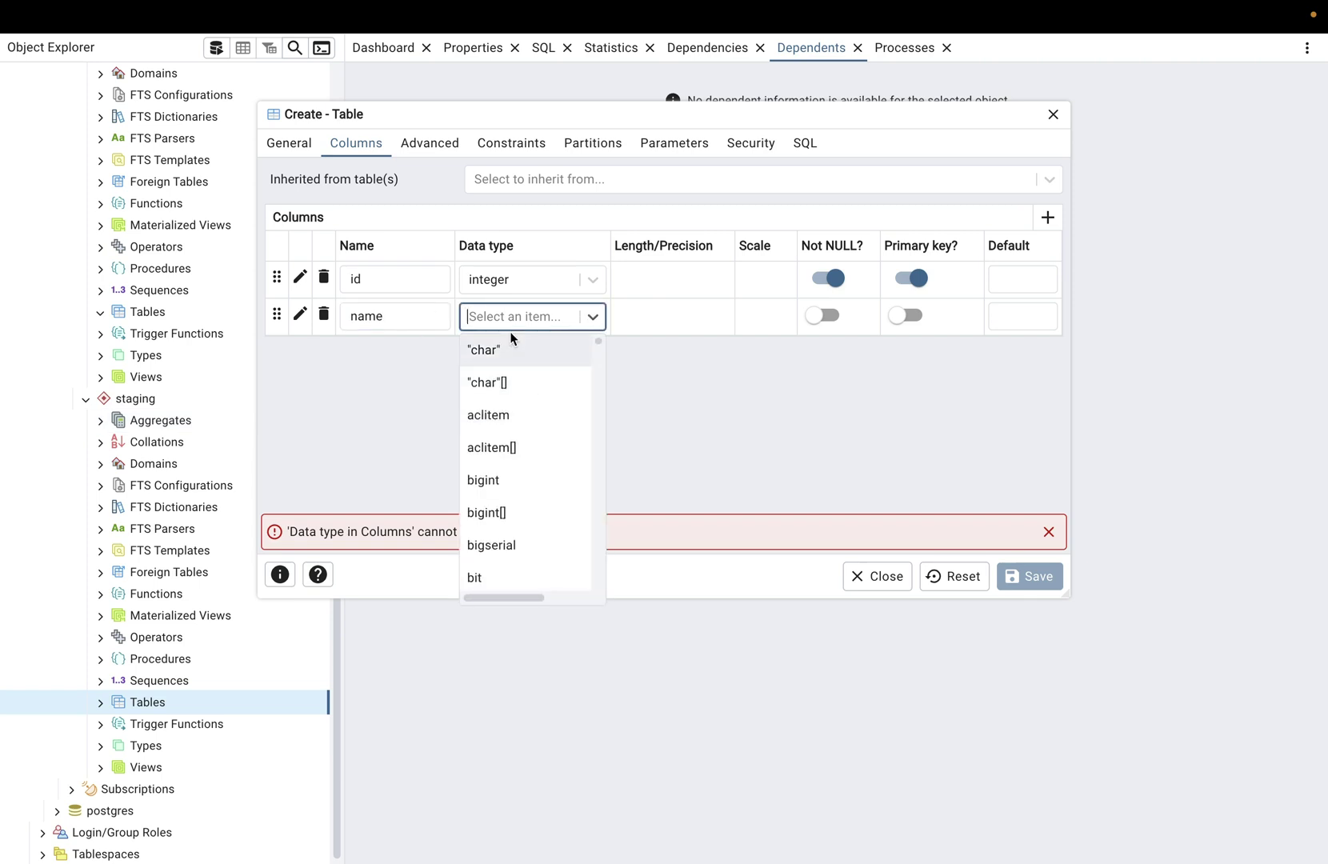
text(varc)
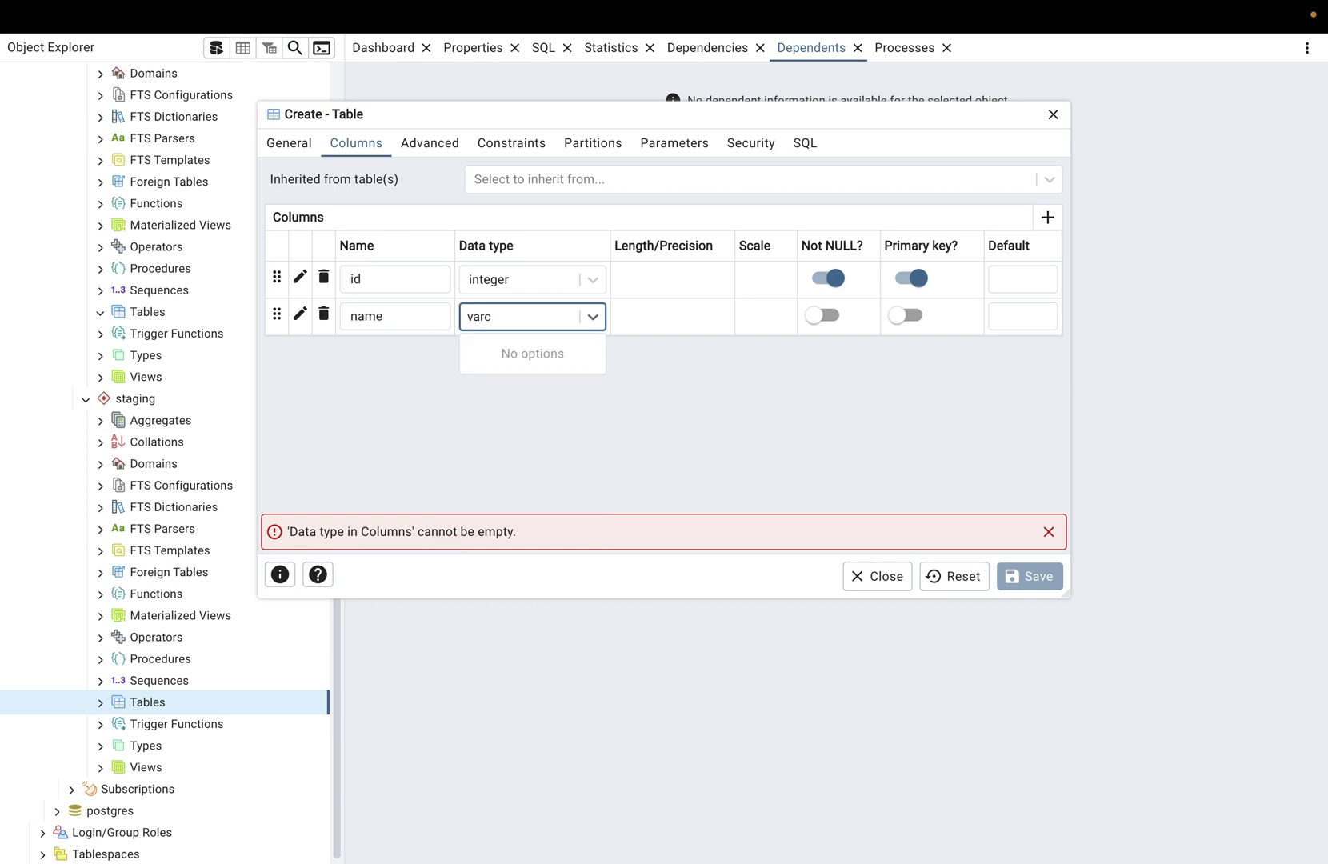
key(BackSpace)
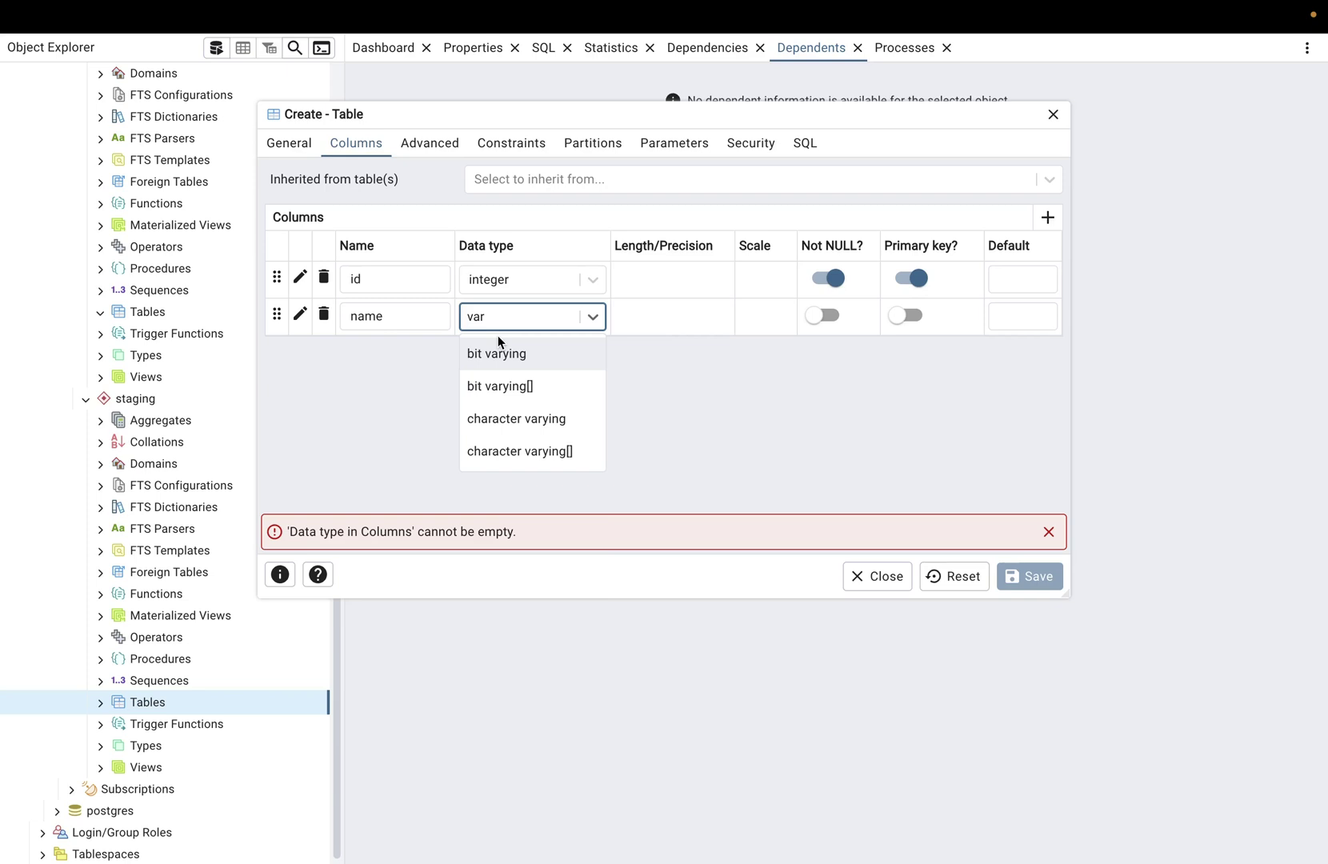
key(BackSpace)
key(BackSpace)
key(BackSpace)
text(char)
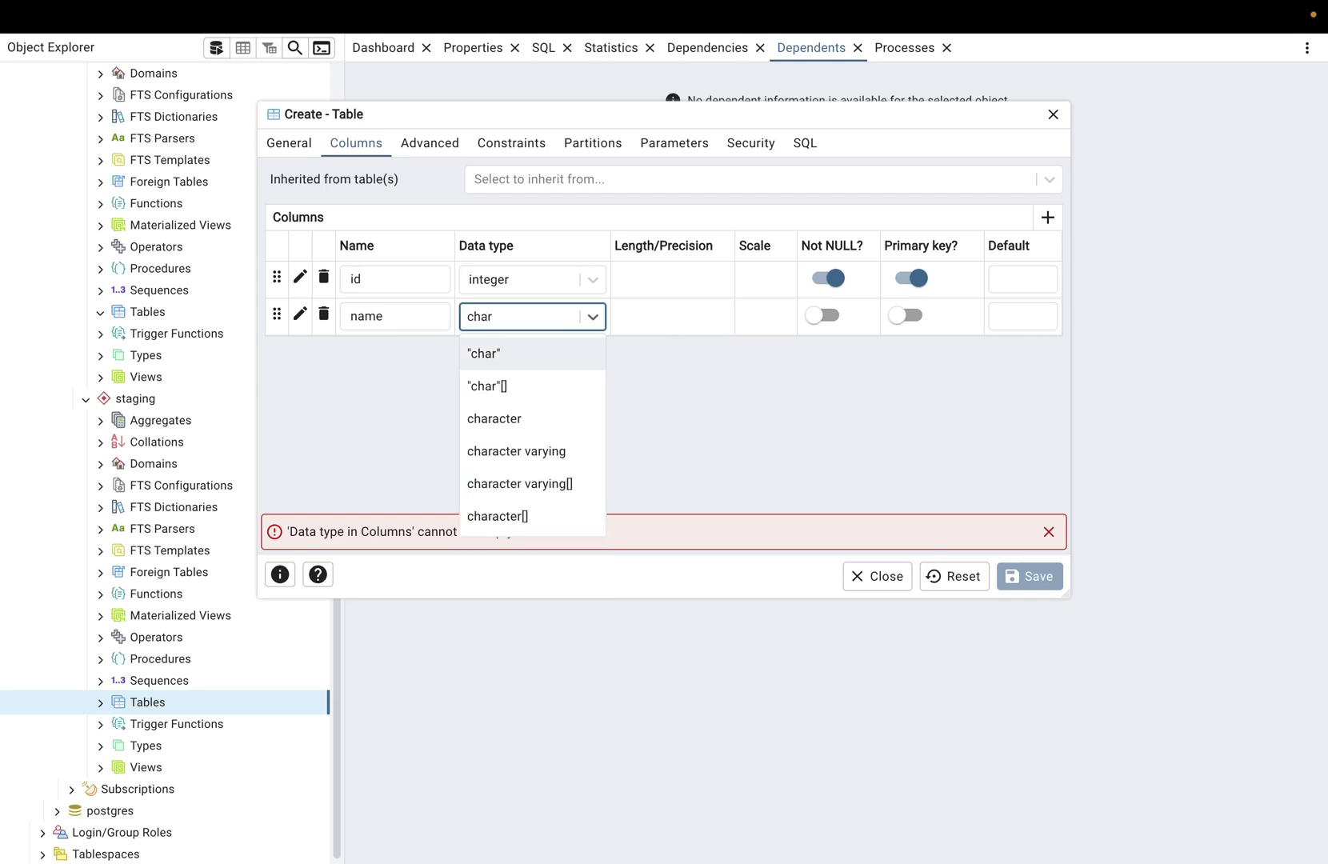
click(504, 419)
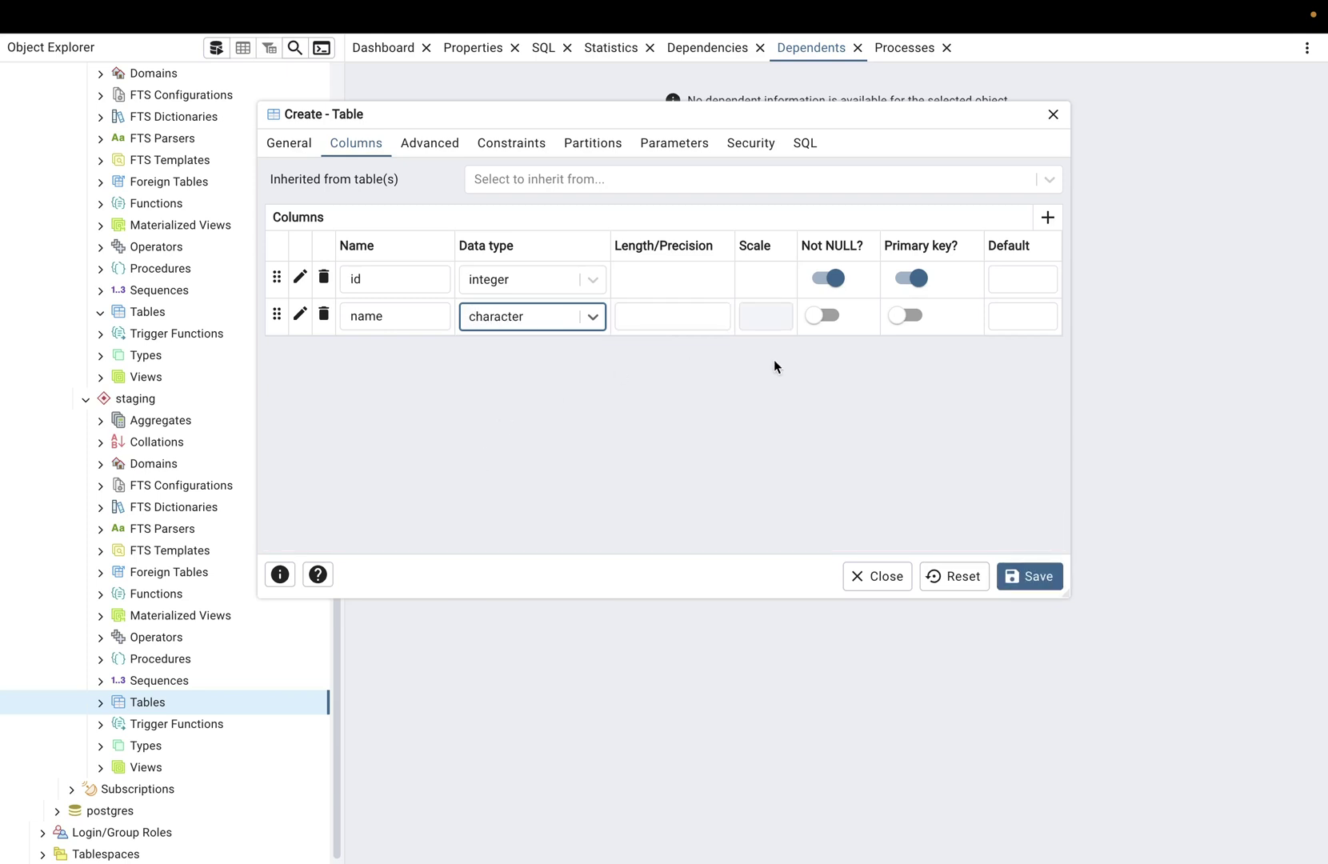
- Add a third column called age with the data type integer and save the new table
click(1047, 218)
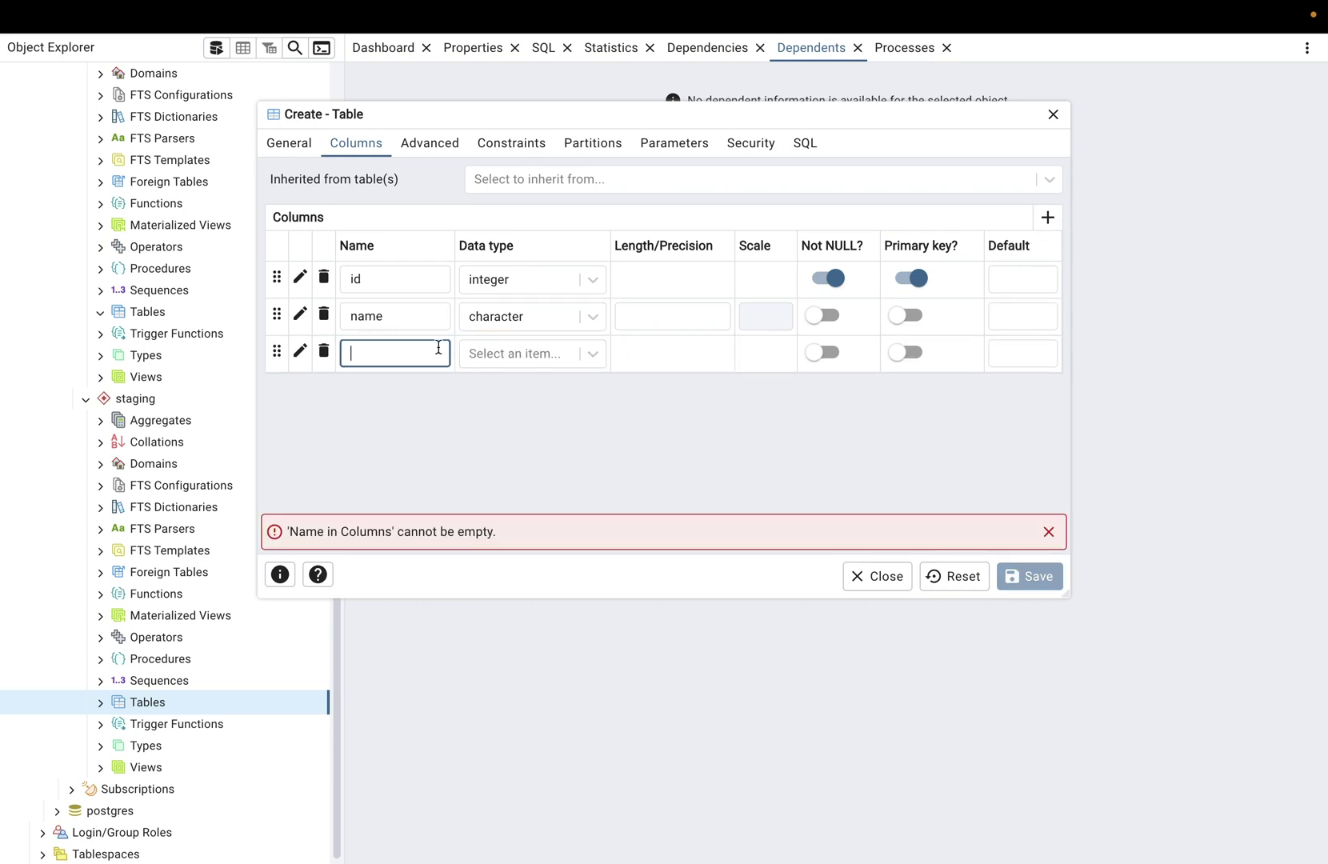
text(age)
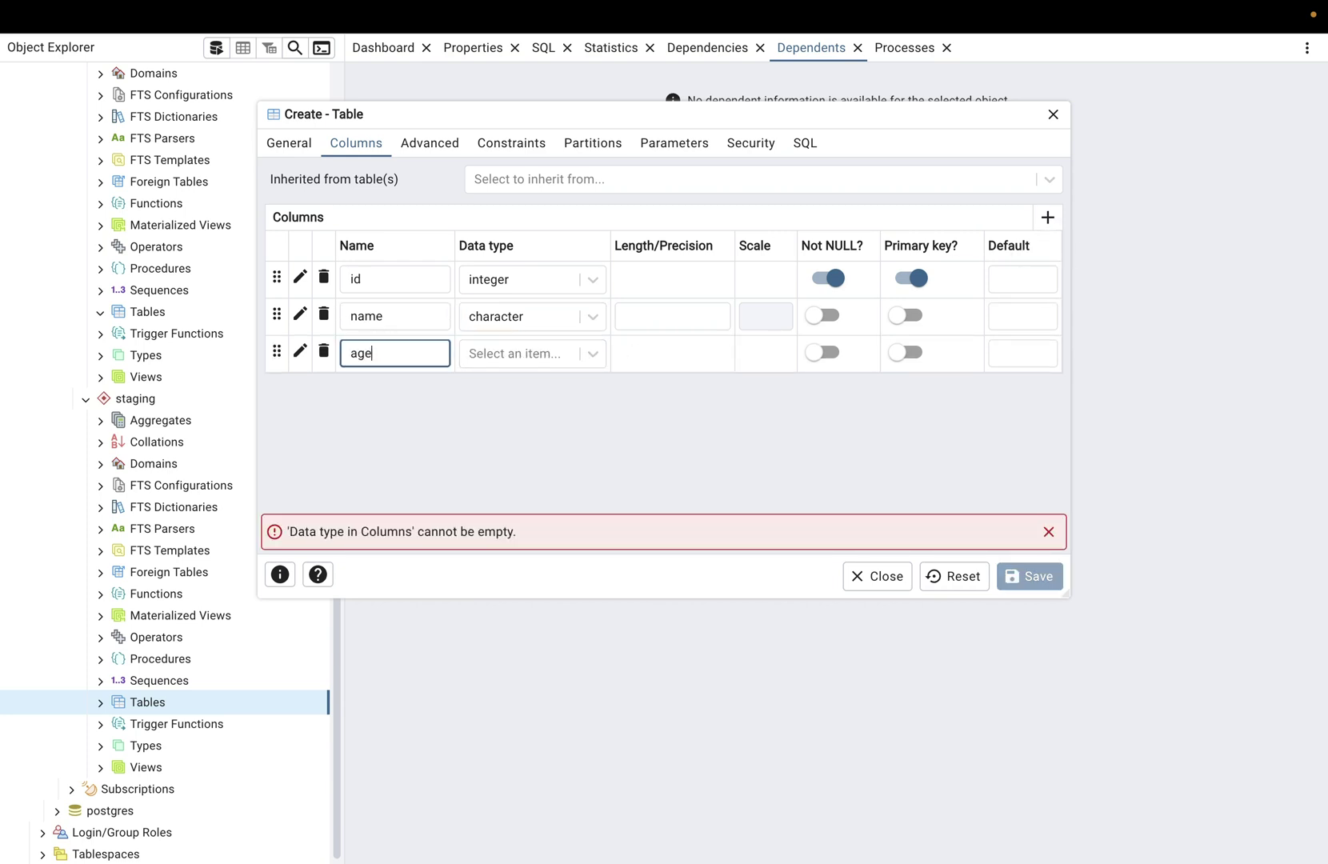
click(533, 354)
text(inte)
click(525, 392)
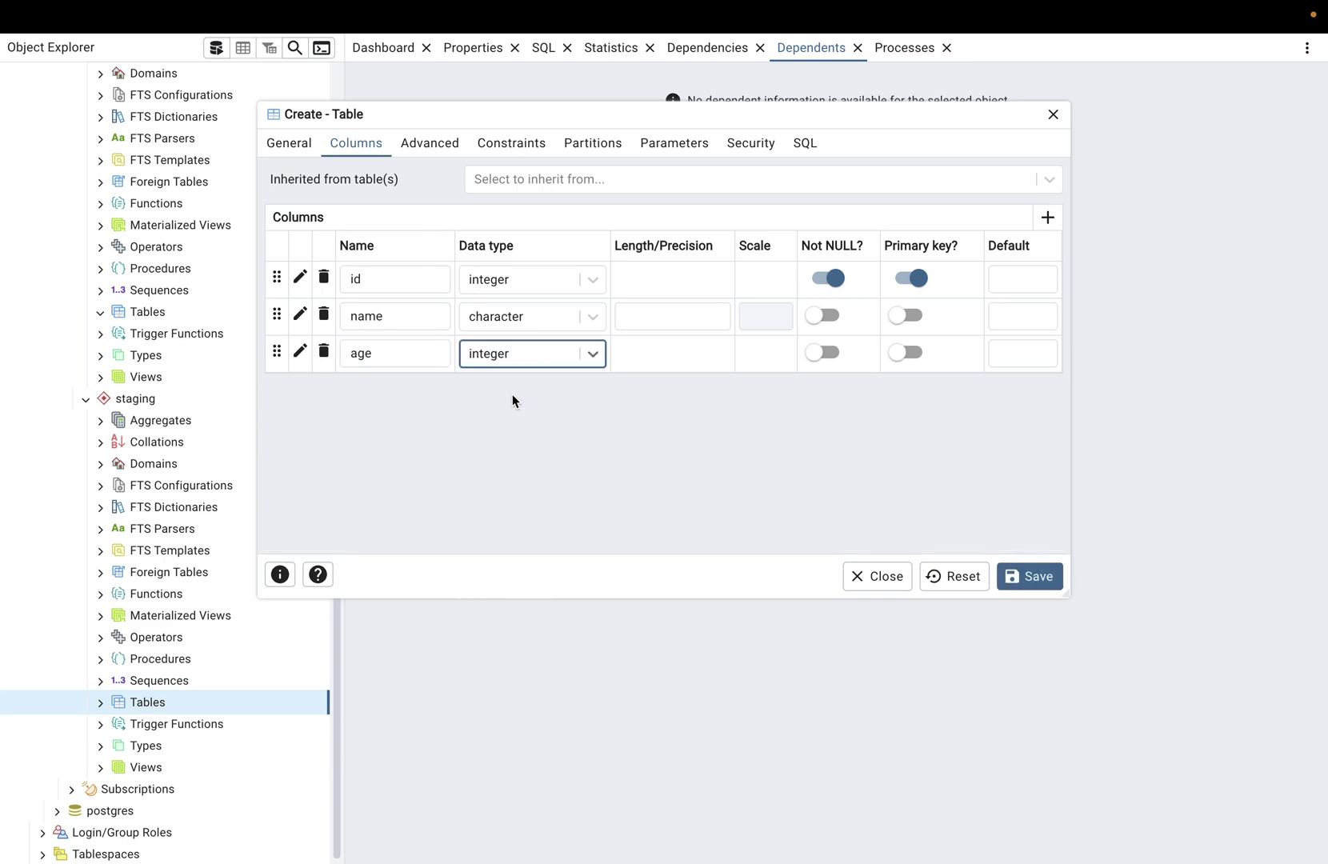
click(1043, 576)
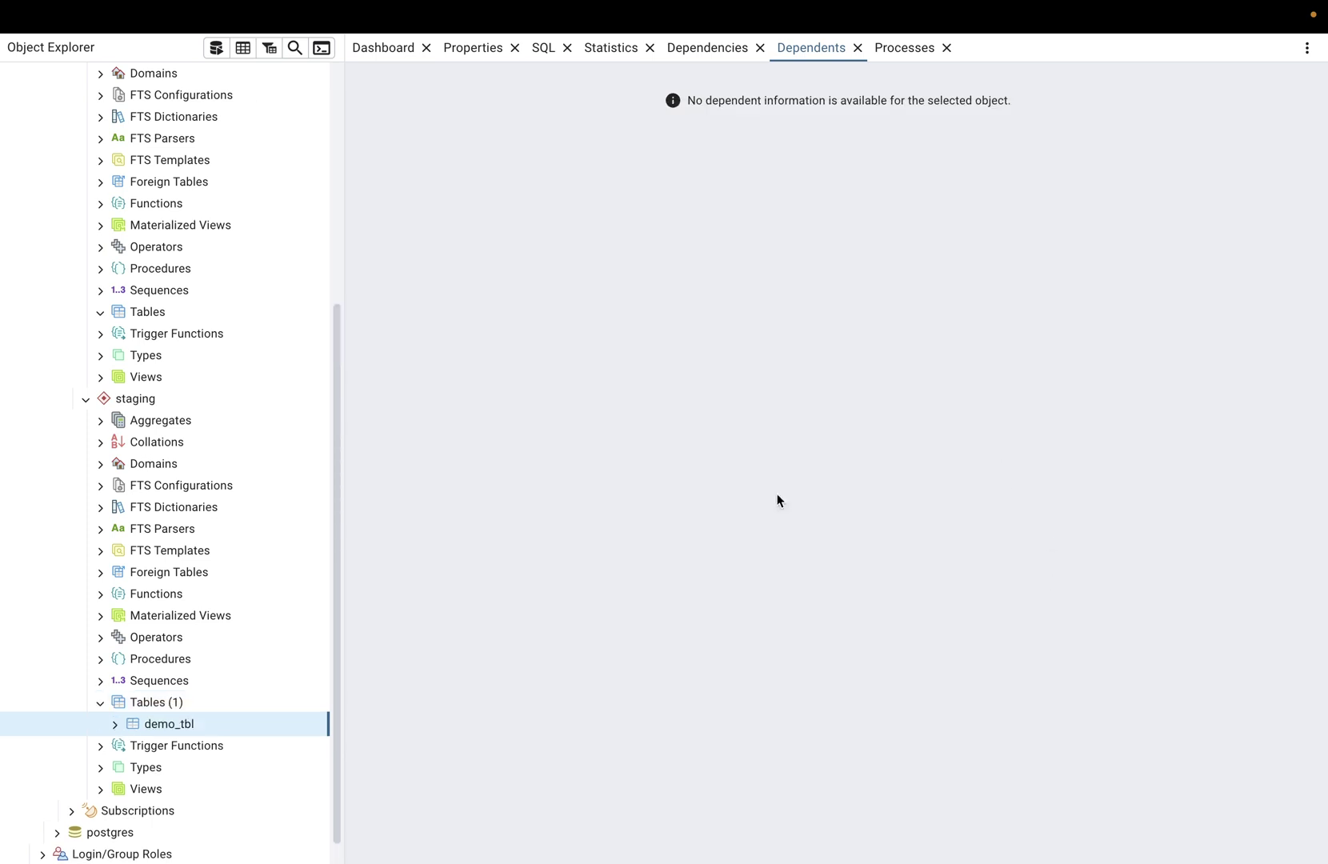
- View the first 100 rows of demo_tbl in the staging schema, then close the data view
right_click(169, 730)
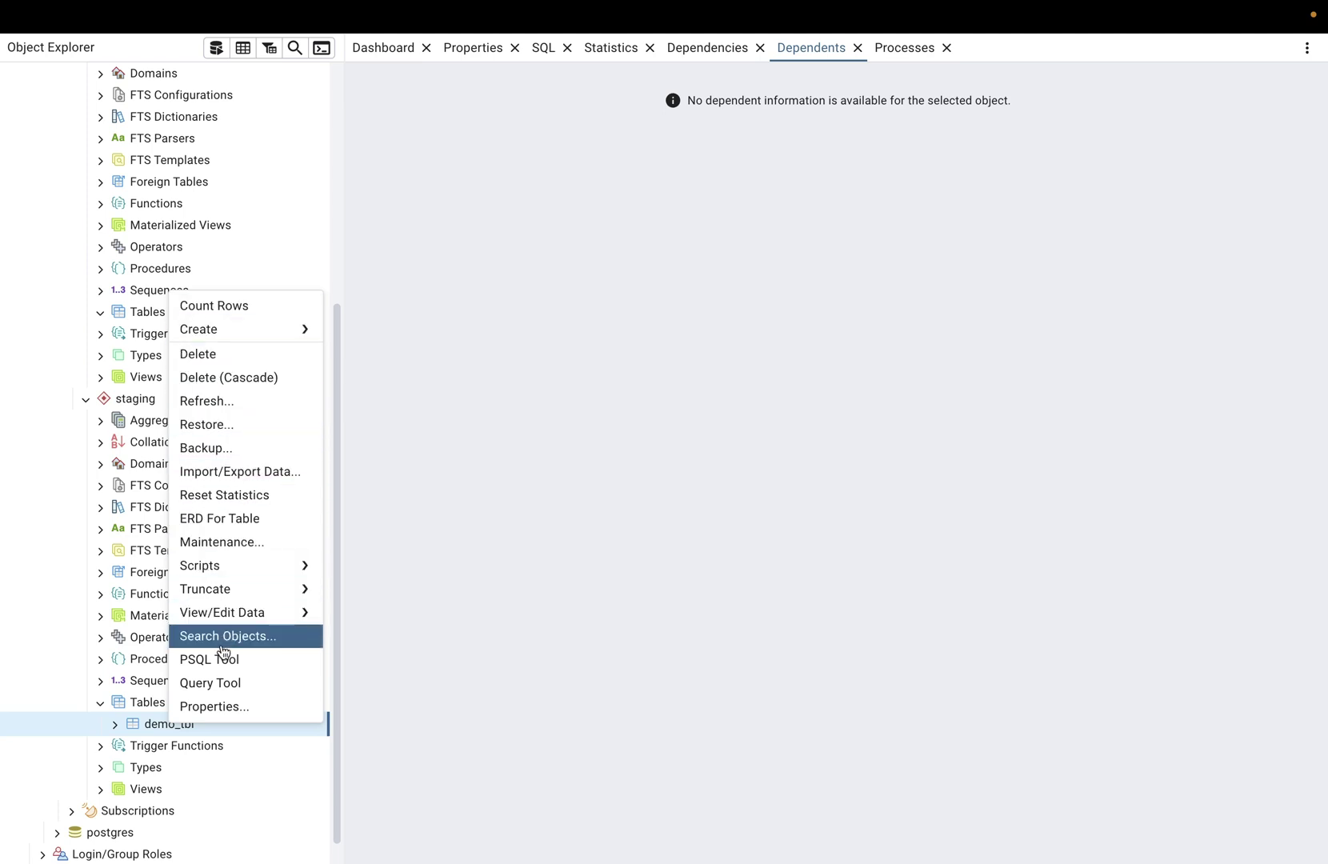
mouse_move(237, 612)
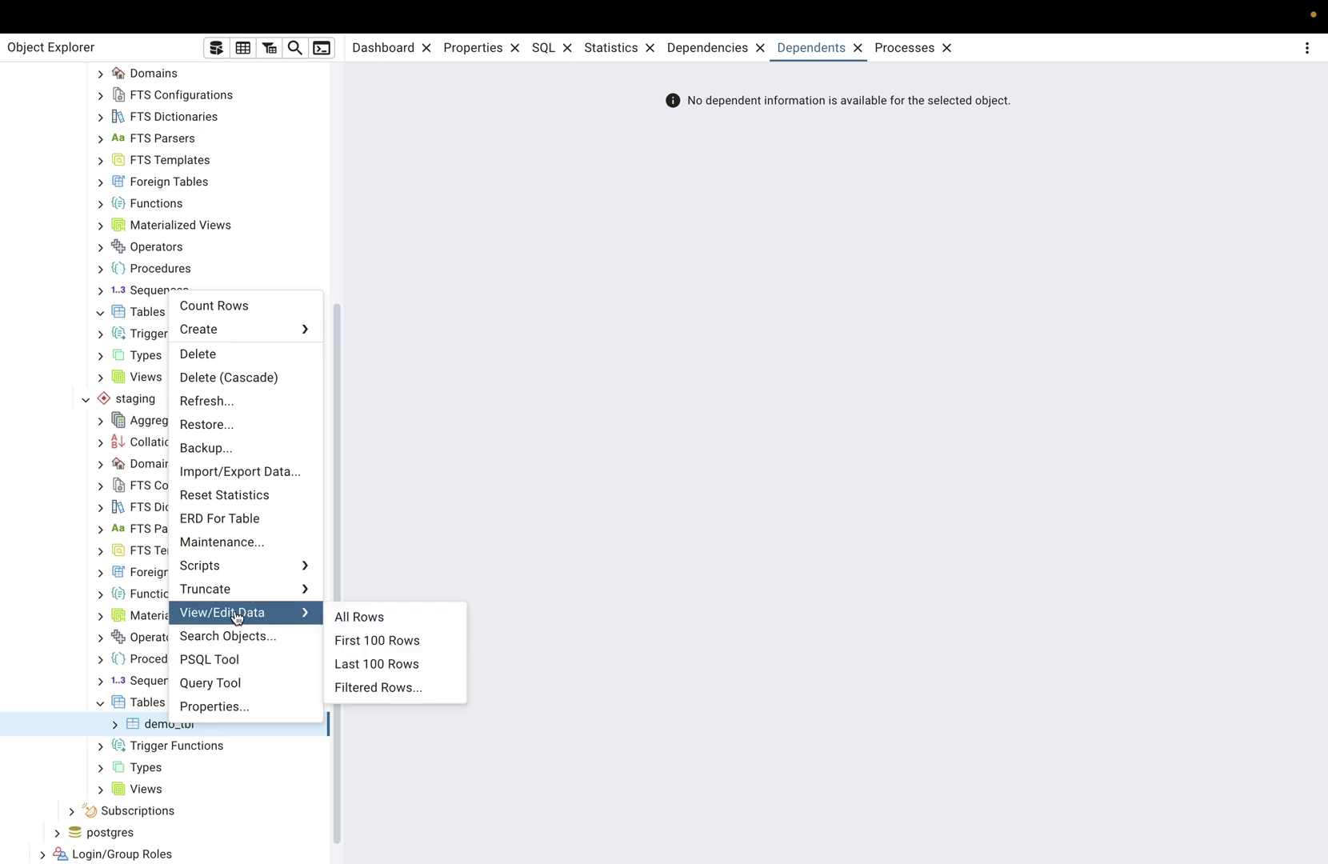
click(404, 650)
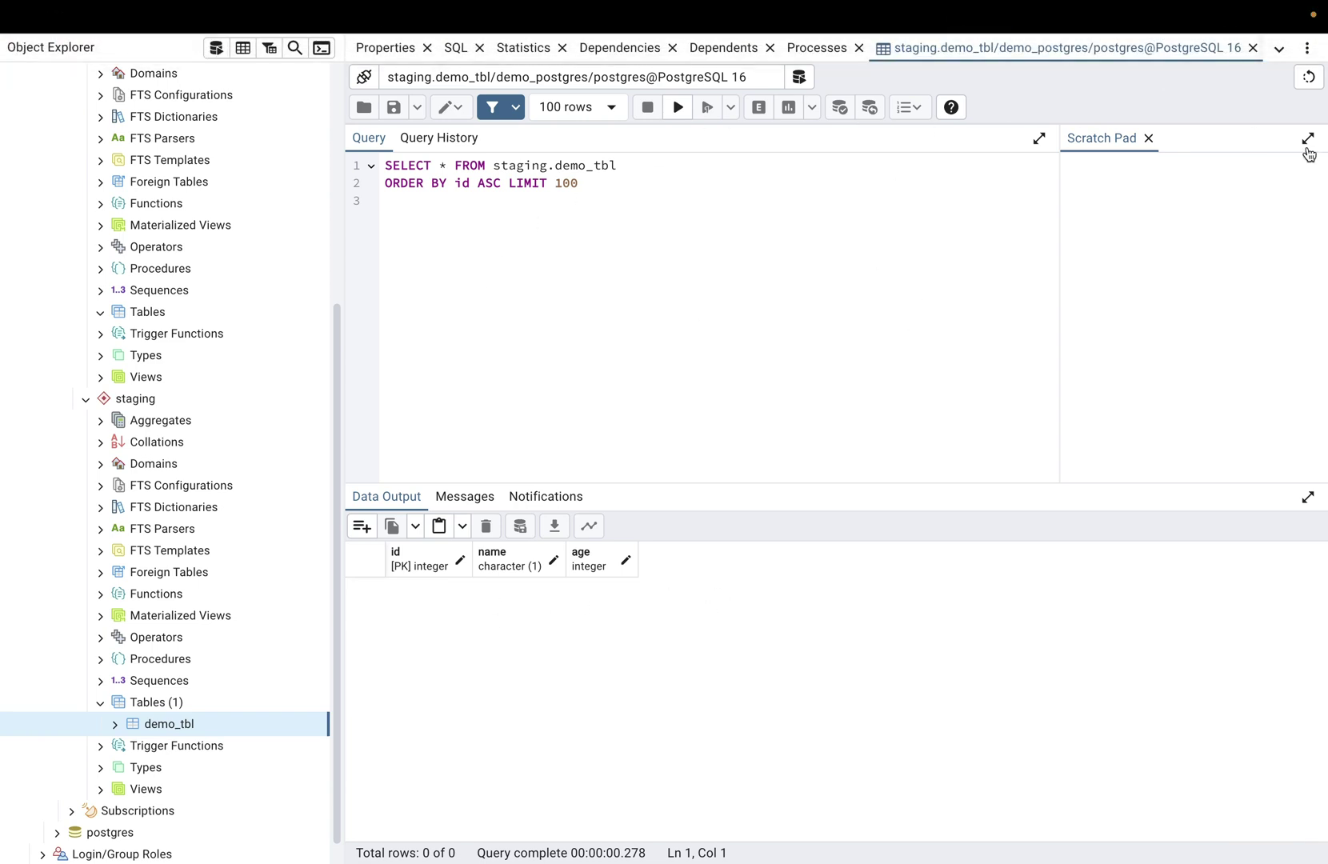
click(1253, 47)
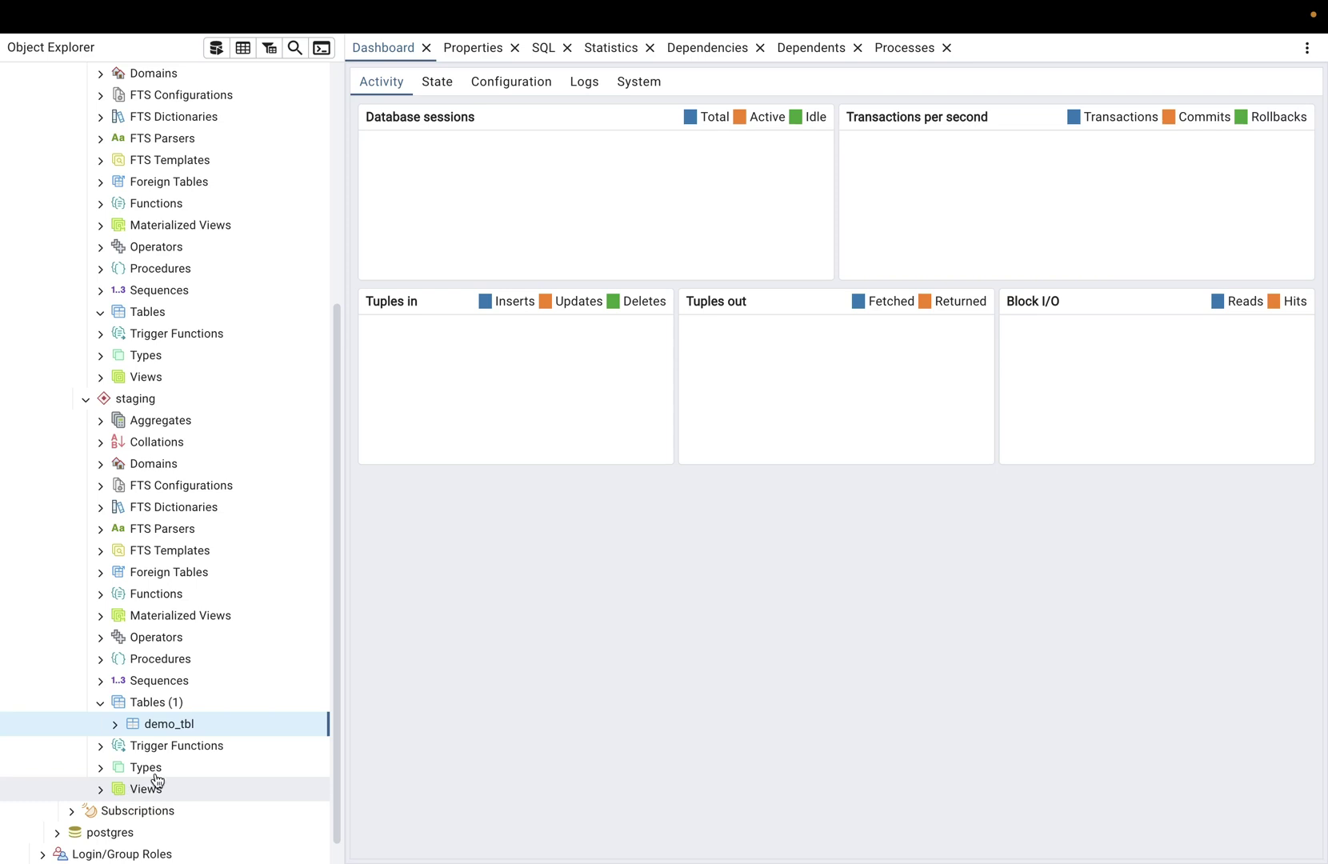
- Open the Query Tool for demo_tbl and write the query select * from demo_tbl;
right_click(184, 724)
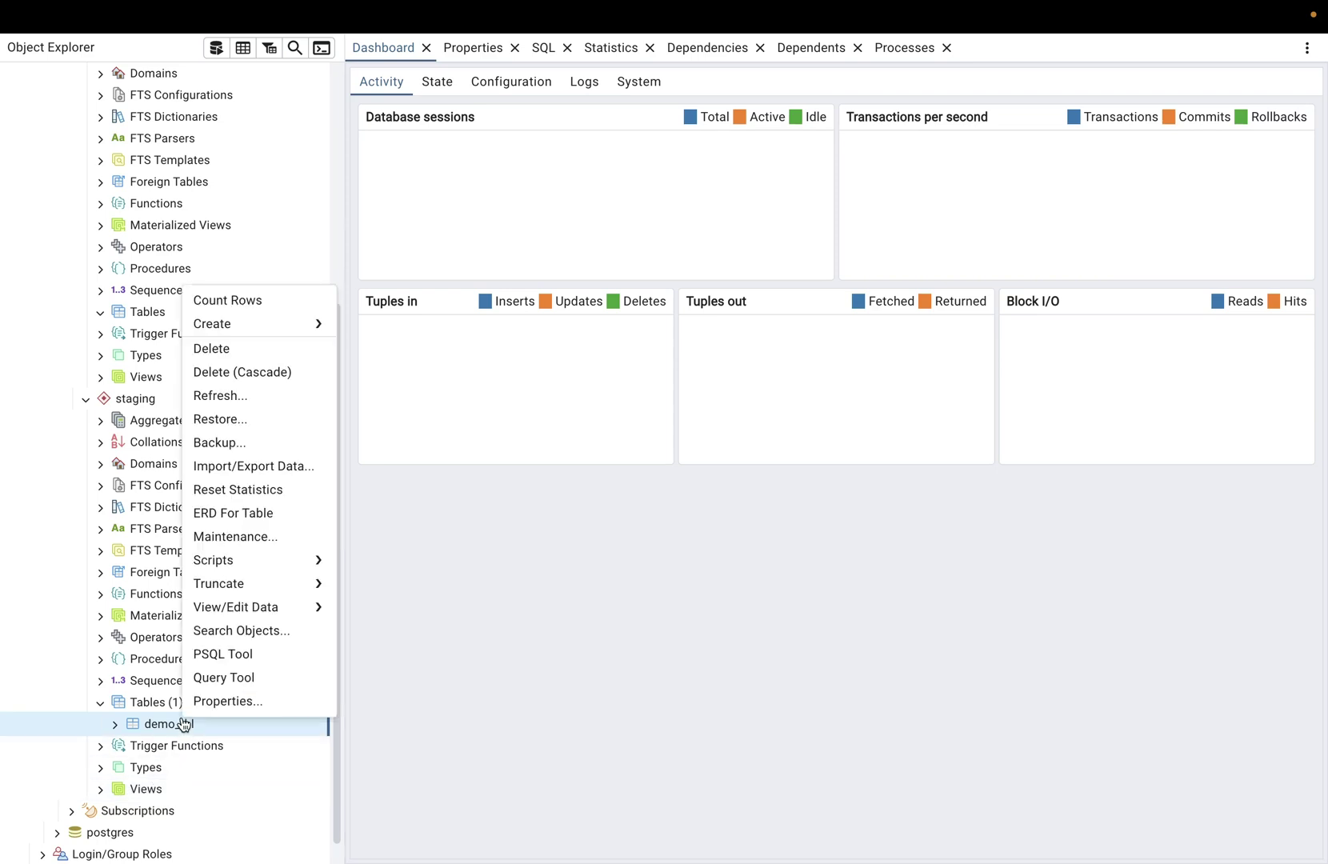
click(218, 682)
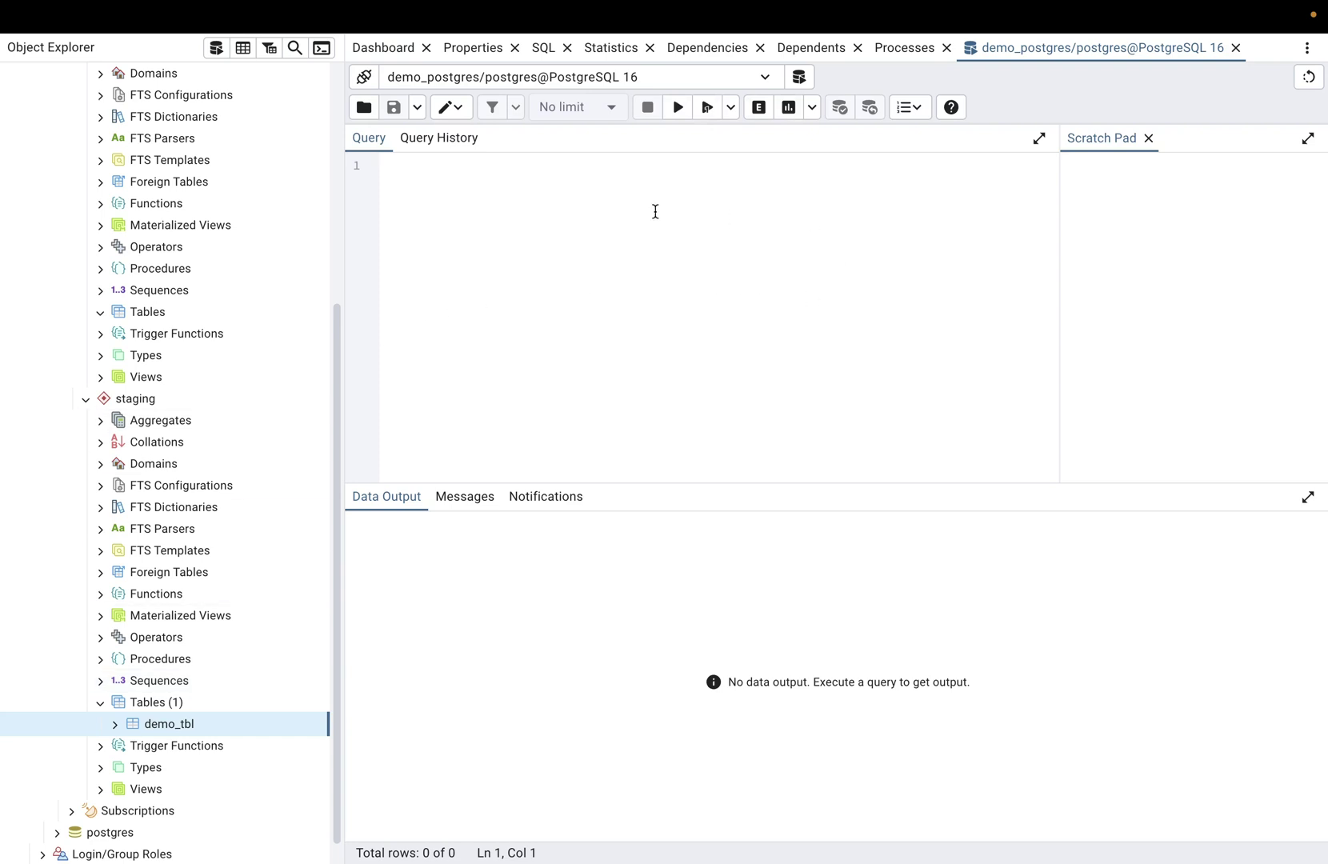
text(s)
key(BackSpace)
key(BackSpace)
key(BackSpace)
text(elect)
text( * frio)
text(om )
text(demo_tbl;)
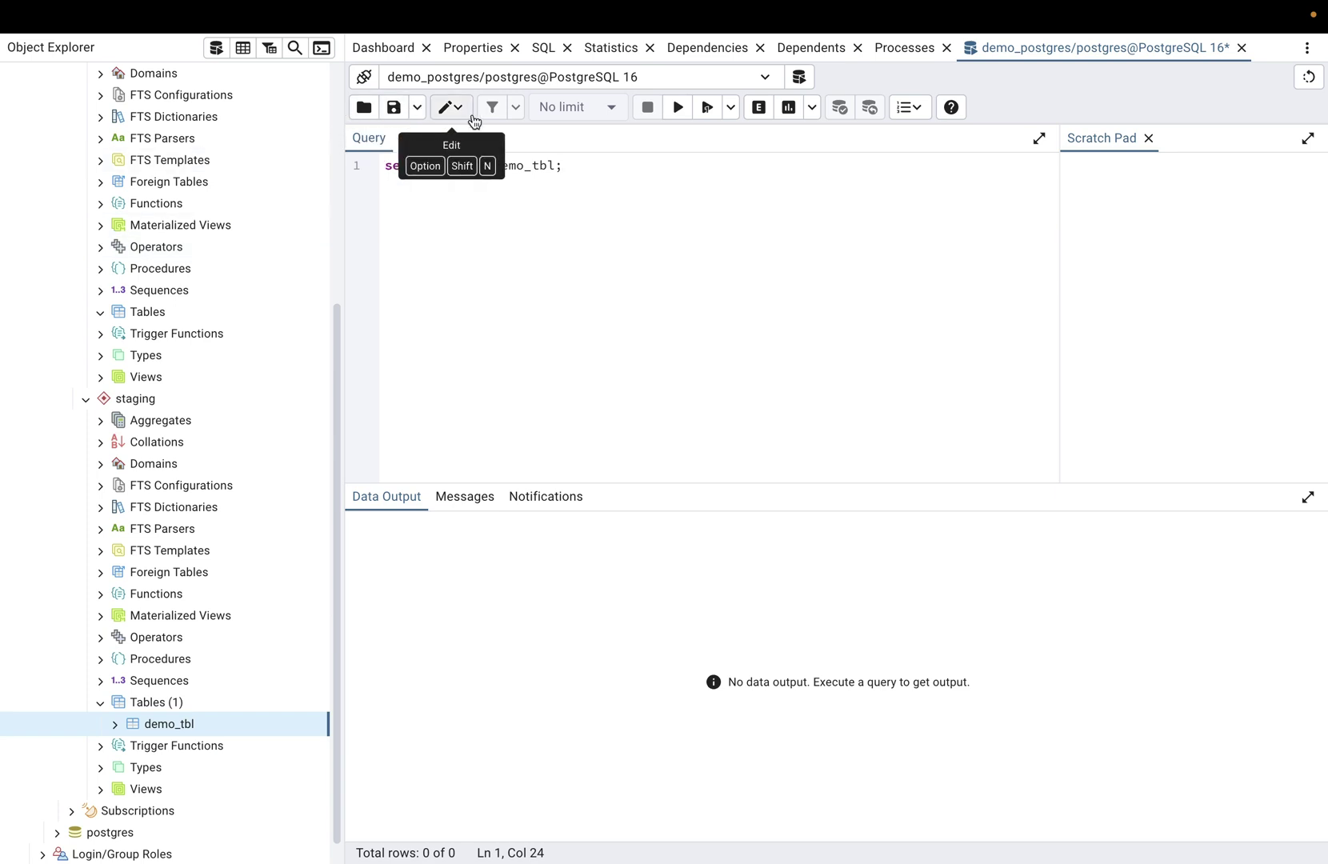
- Run the query as written, and rerun it with the table name qualified as demo_postgres.staging.demo_tbl
click(678, 107)
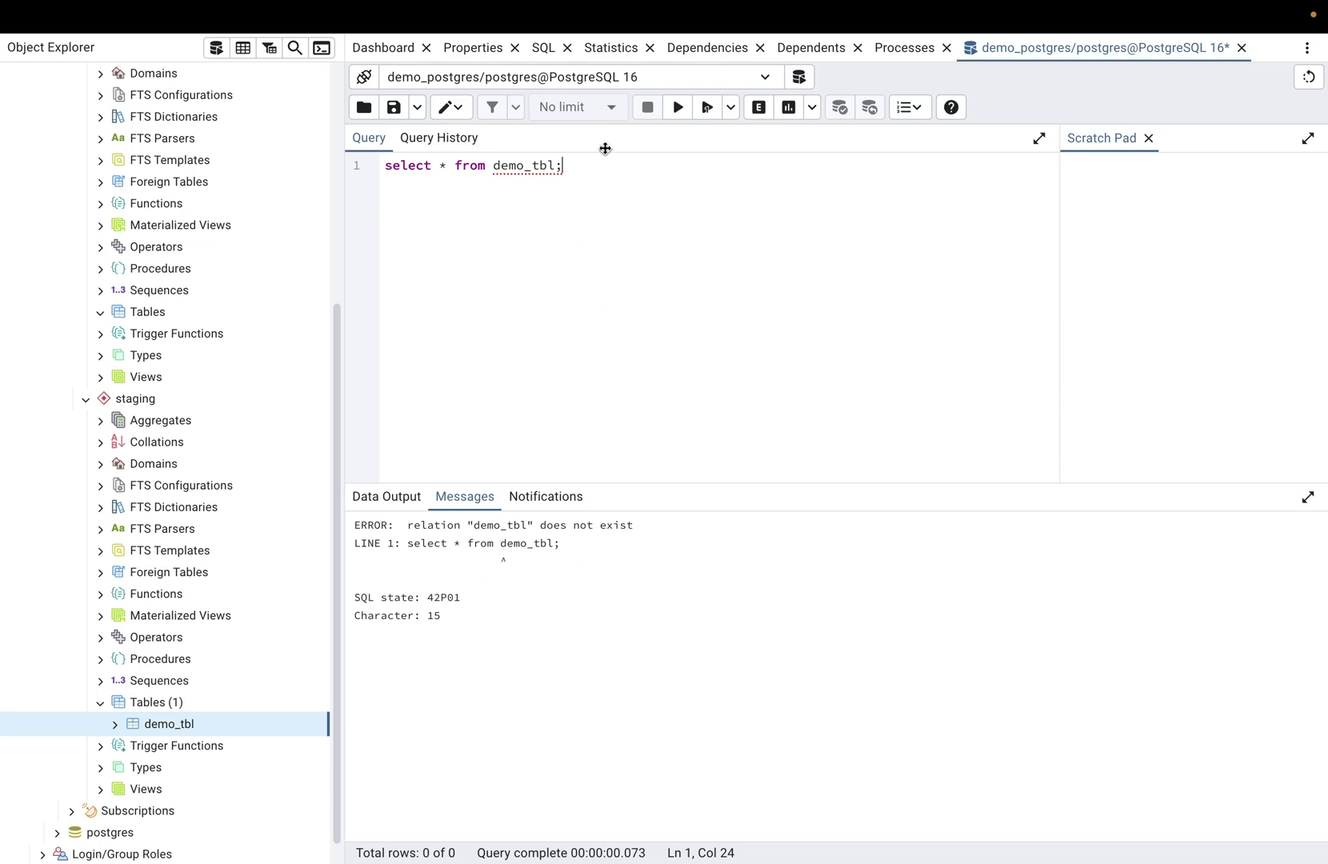
click(496, 166)
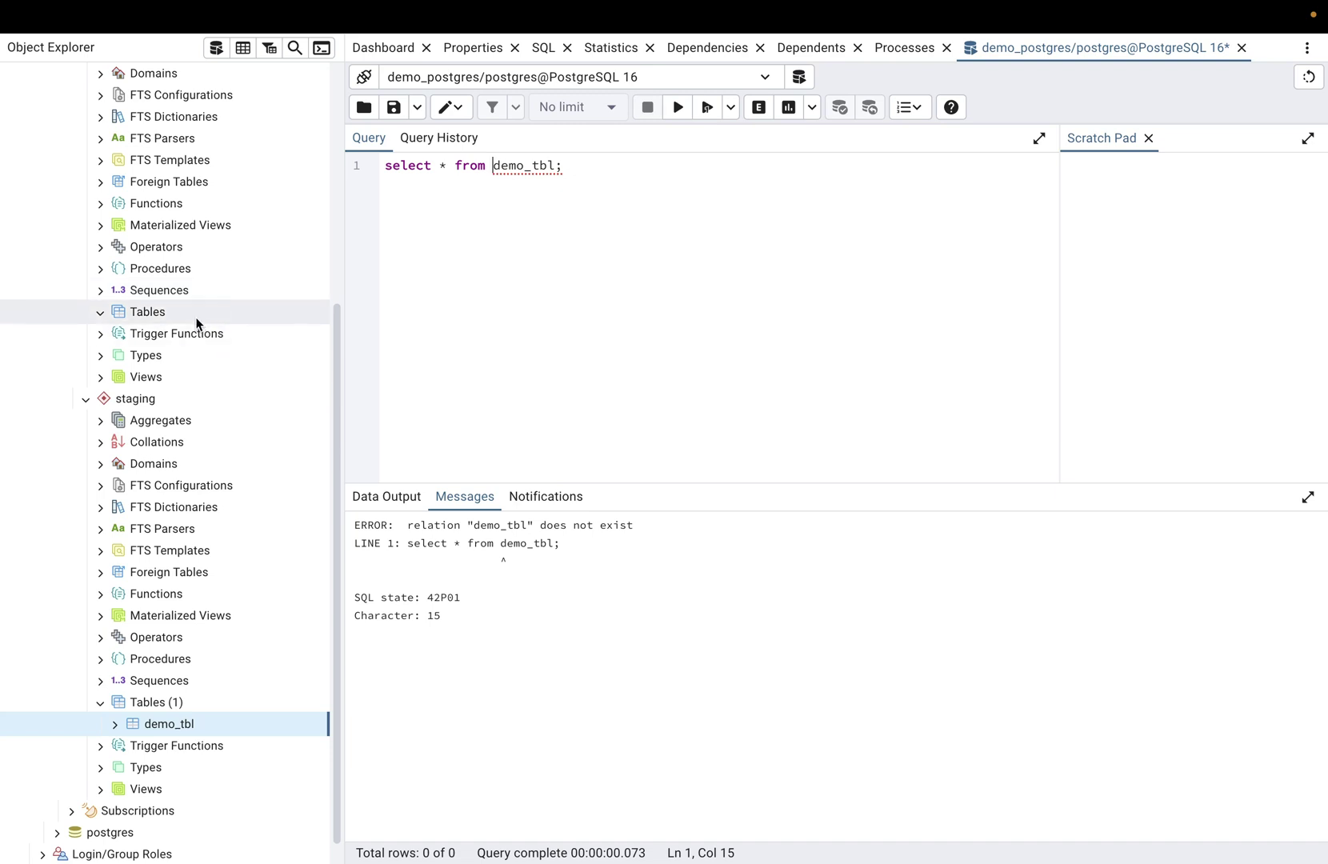
scroll(196, 322, down, 1)
scroll(196, 322, up, 5)
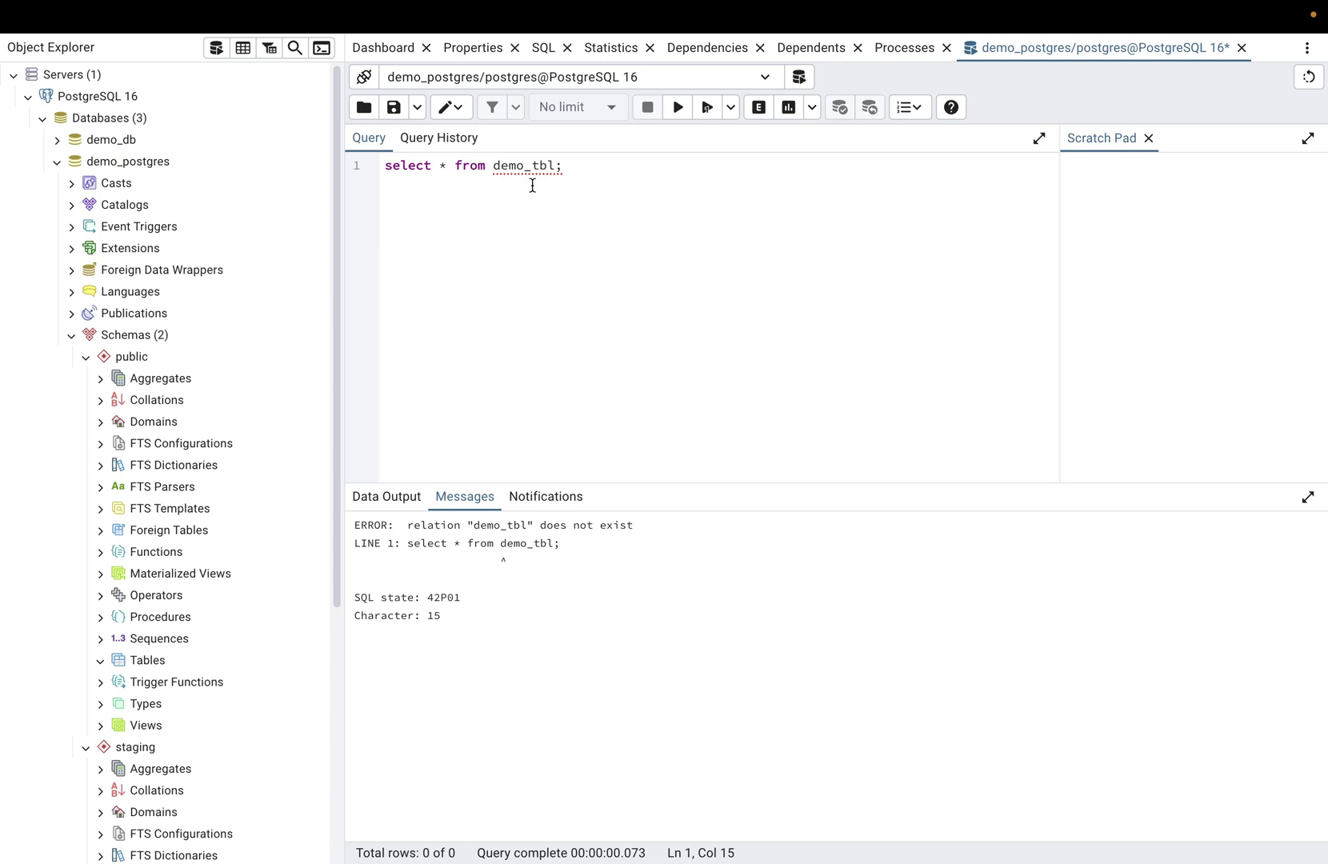
text(demo_postgres.demo_)
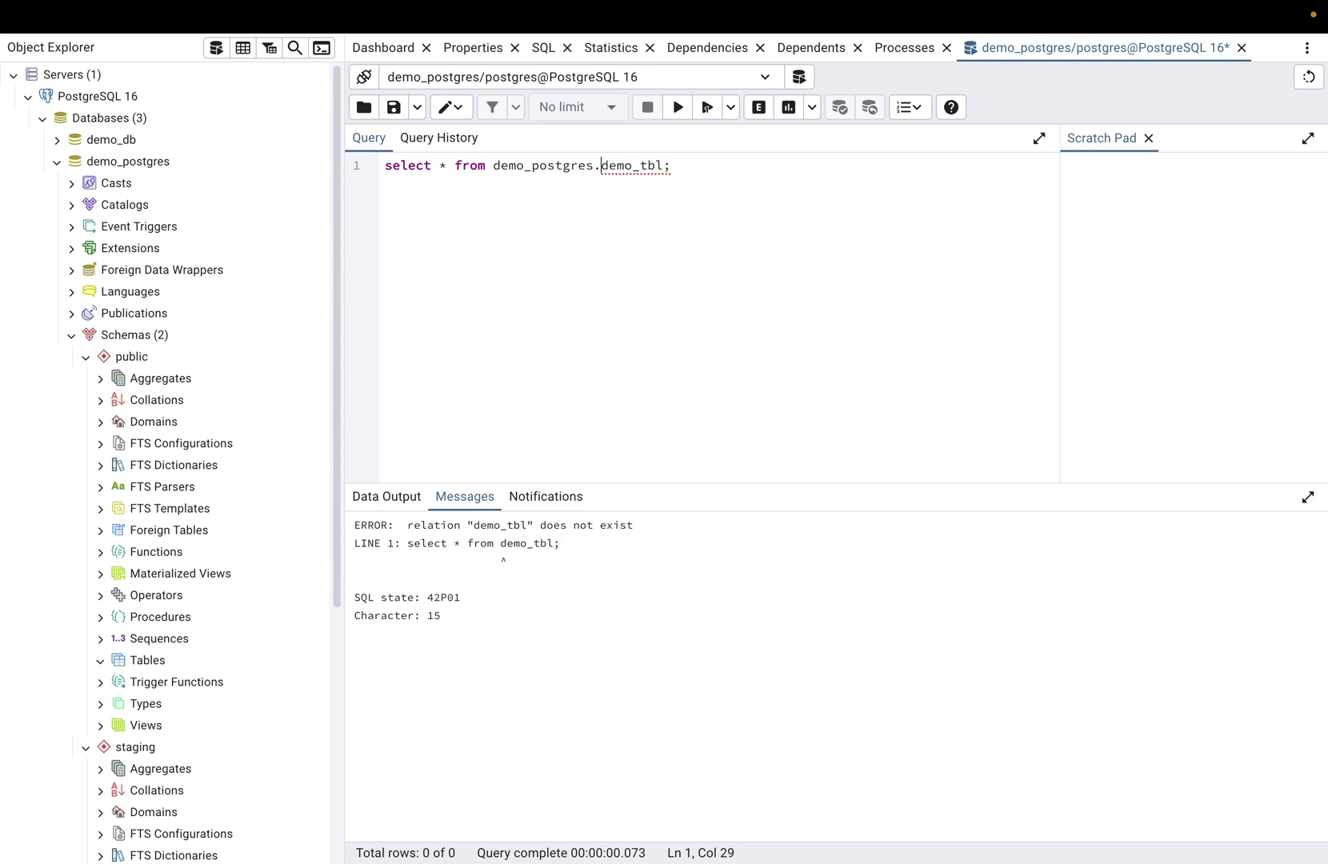
text(staging.)
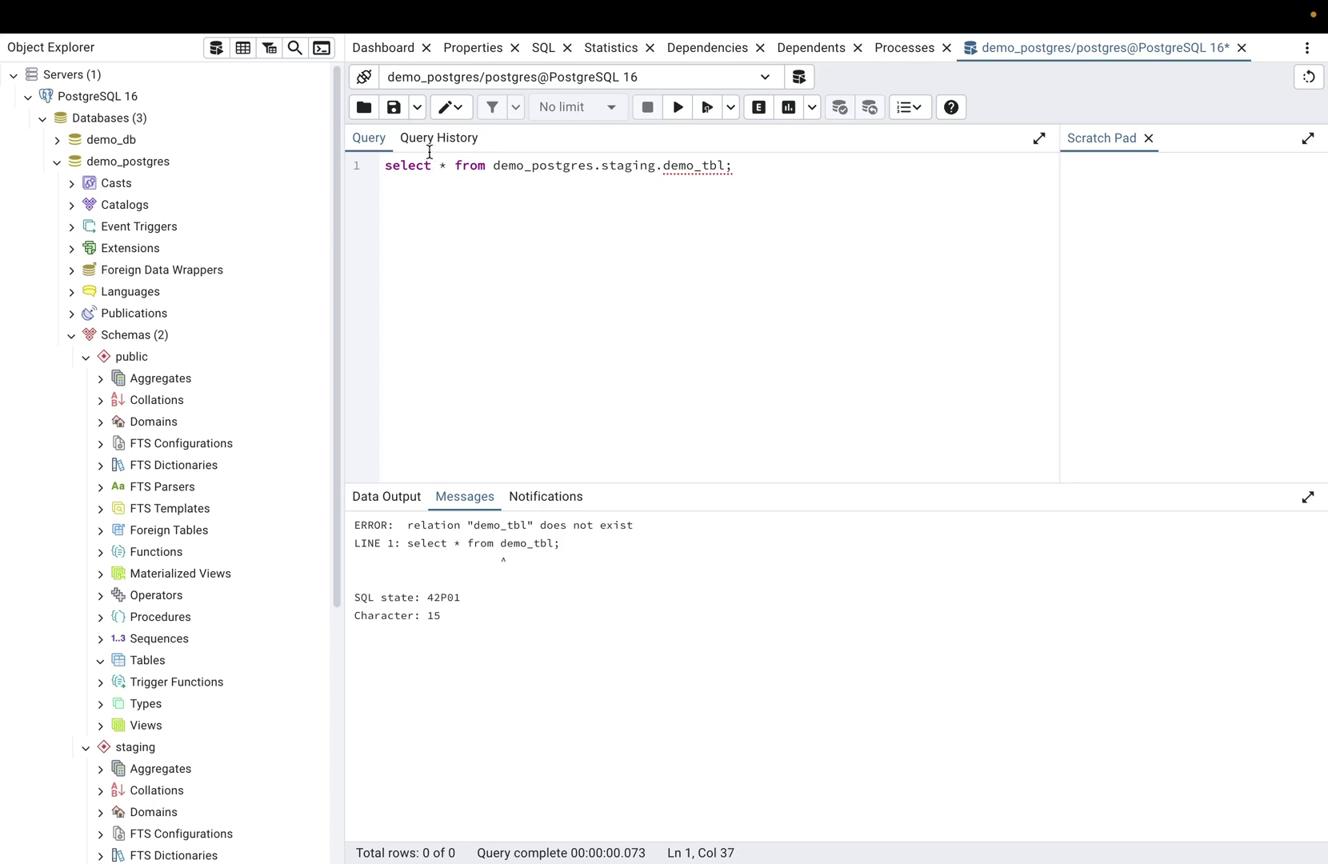
click(678, 112)
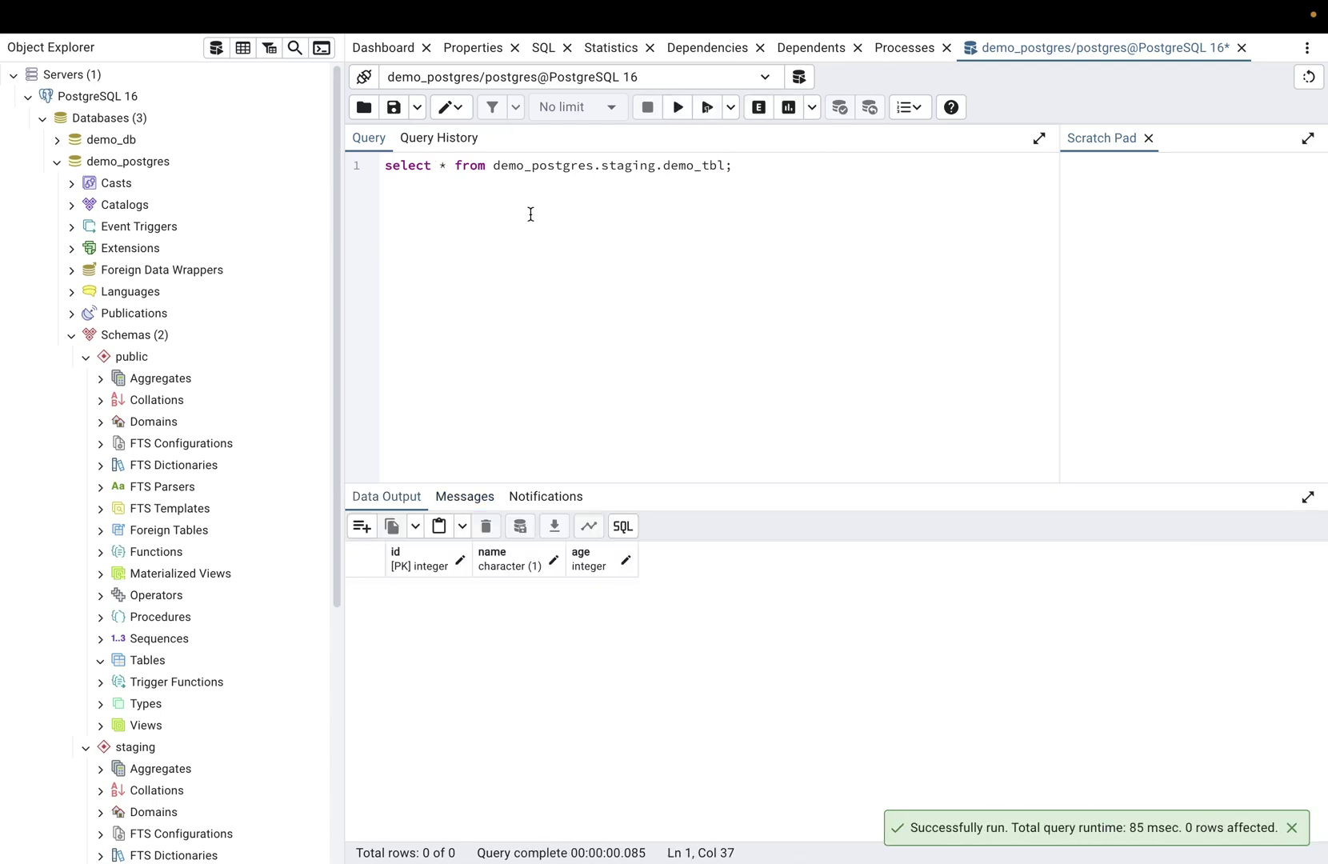
- Check the query's connection, shorten the statement to select * from staging.demo_tbl; by removing the database prefix, and run it
click(752, 379)
click(749, 78)
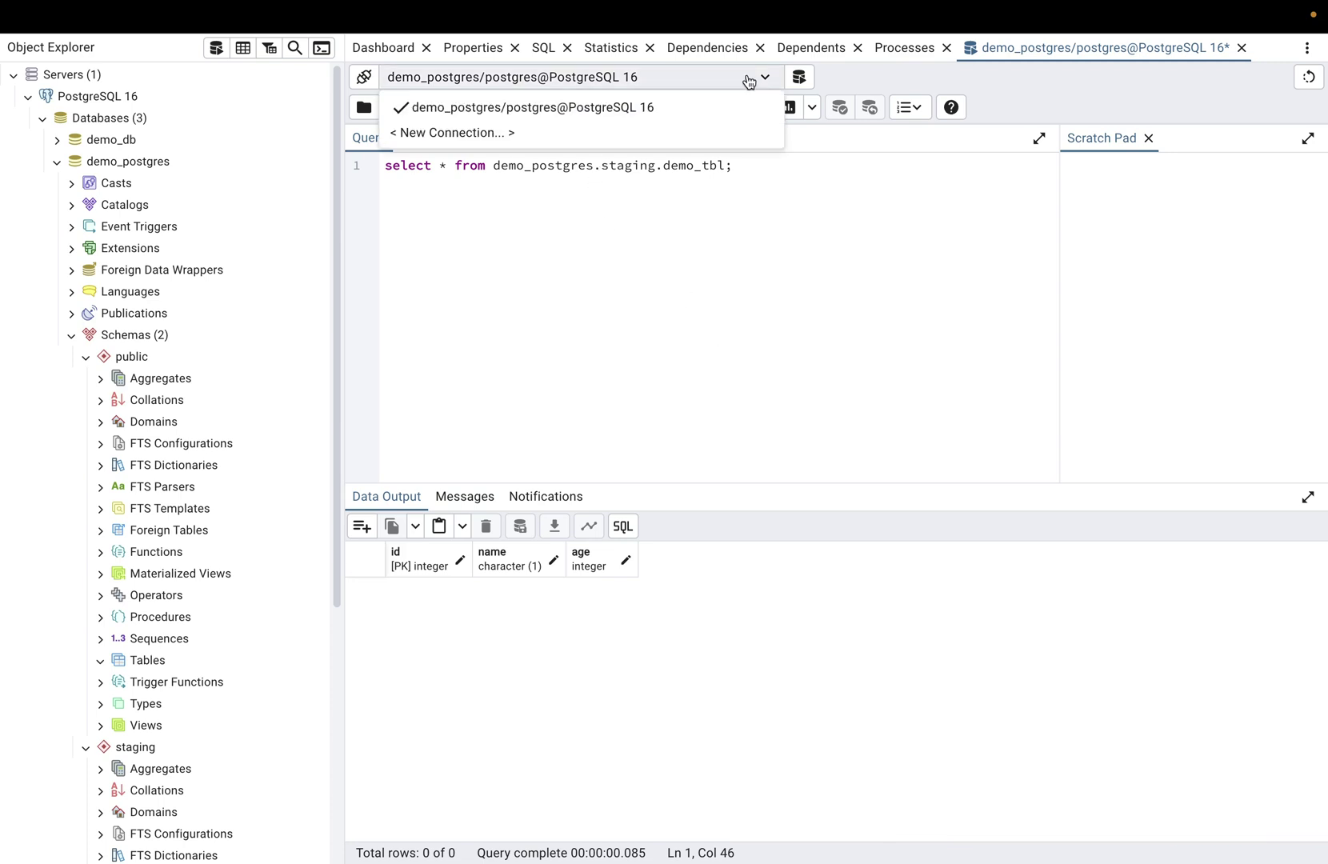
click(606, 104)
click(597, 165)
drag(579, 167, 501, 165)
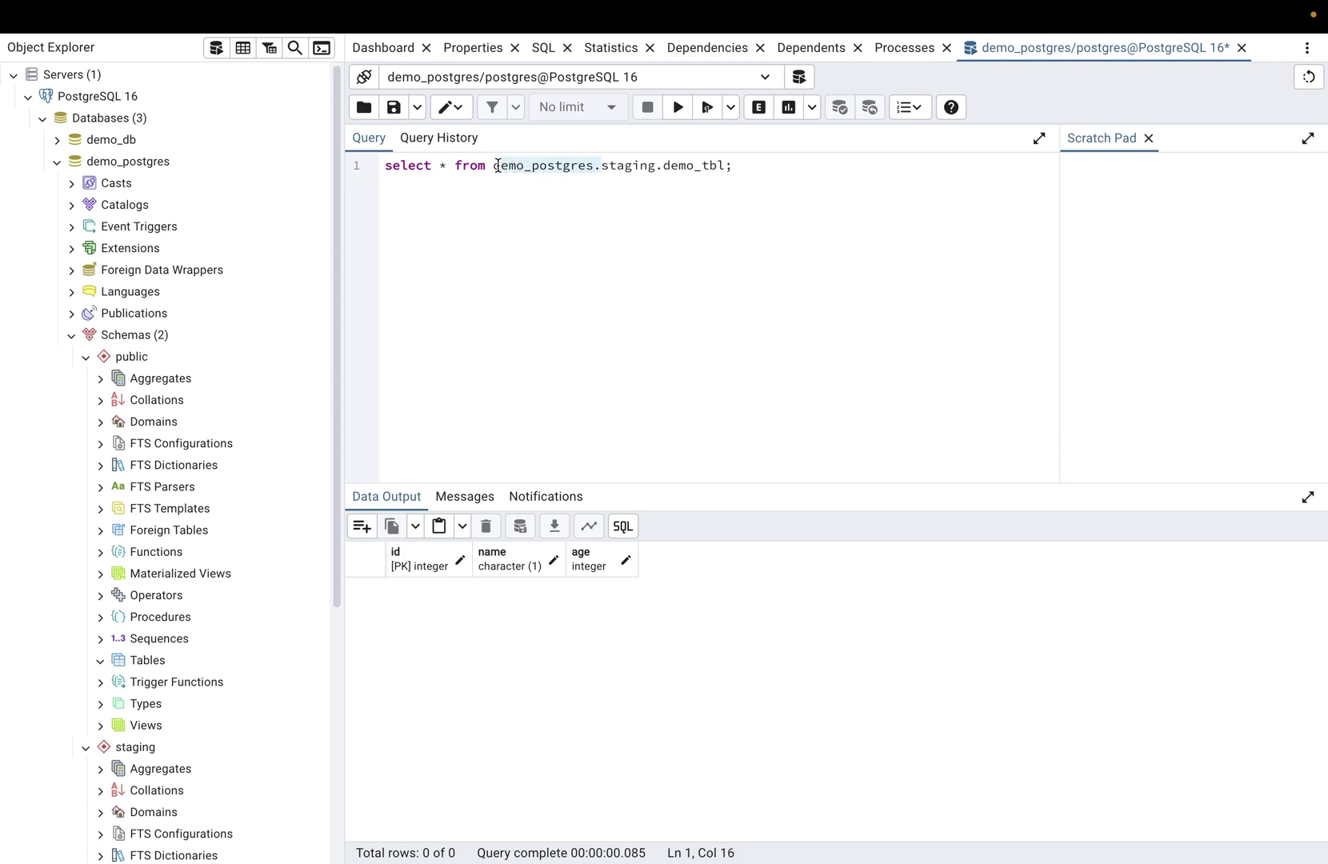
key(BackSpace)
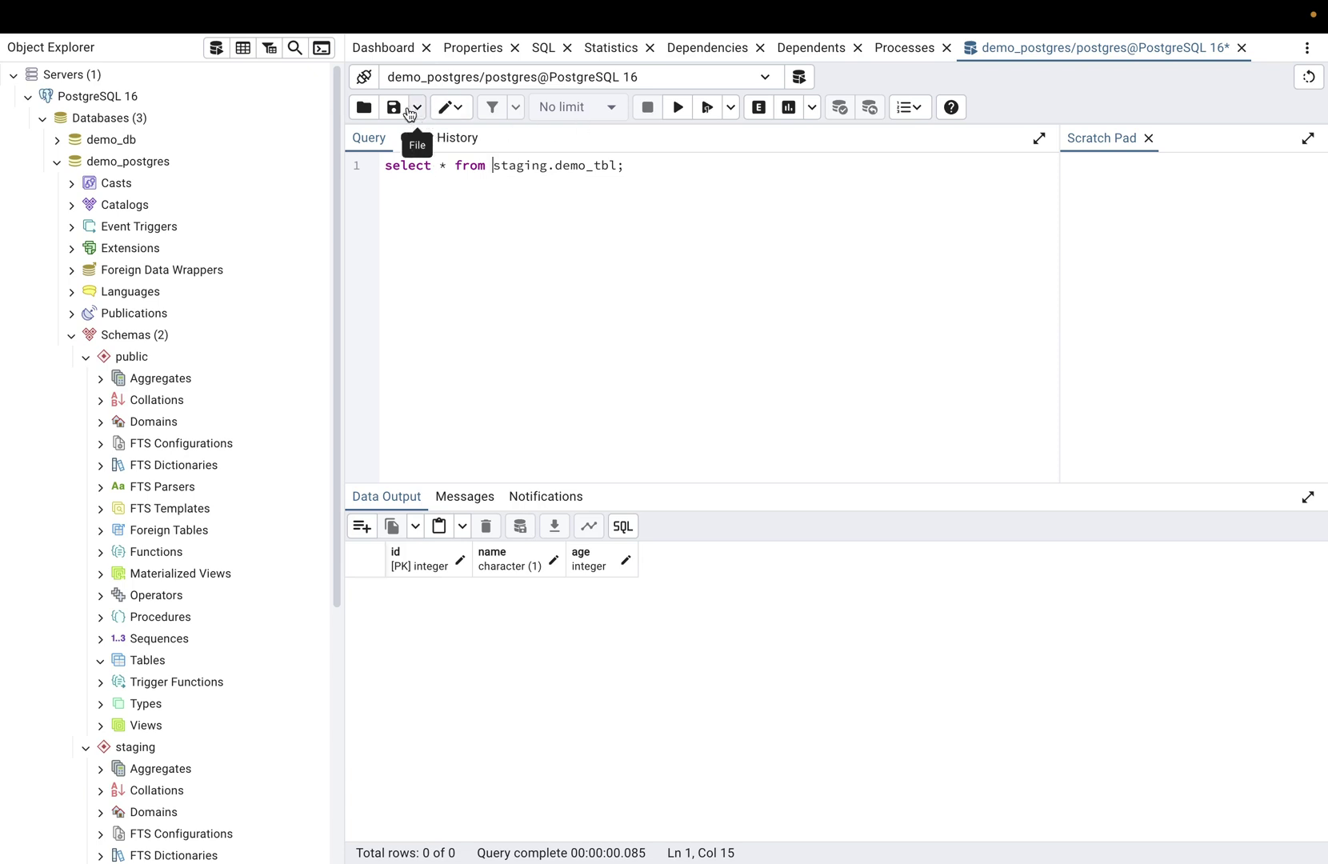
click(674, 110)
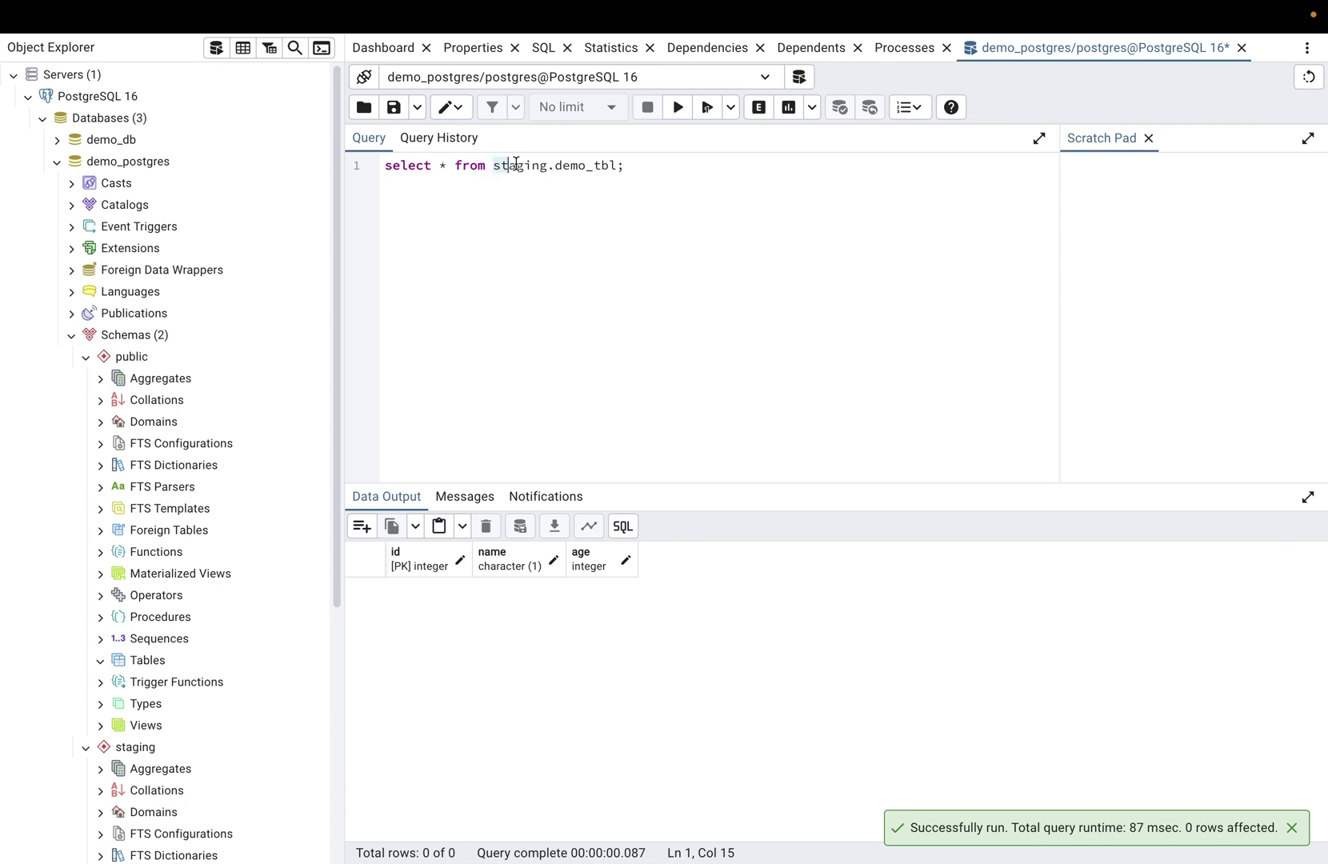
drag(494, 165, 625, 165)
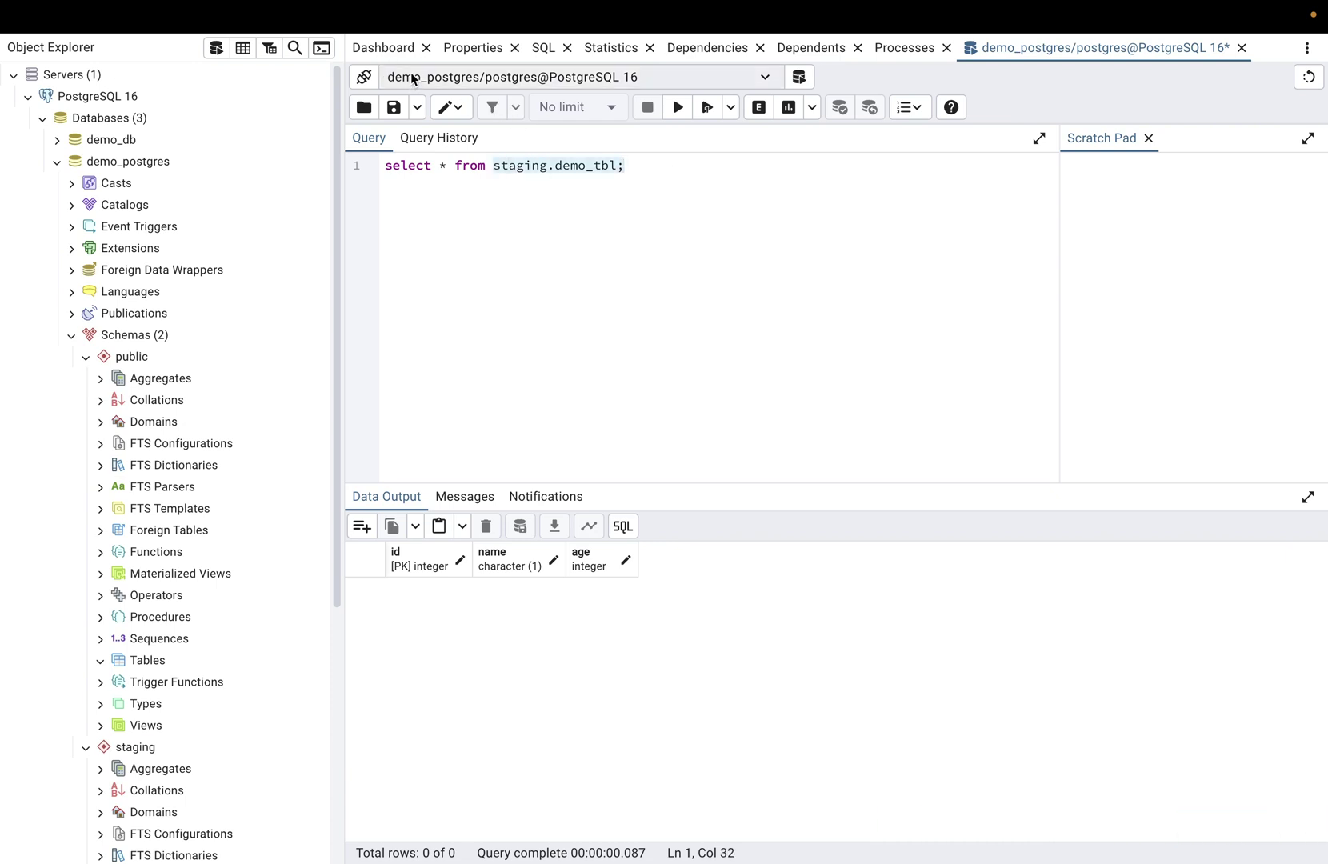
drag(630, 168, 358, 151)
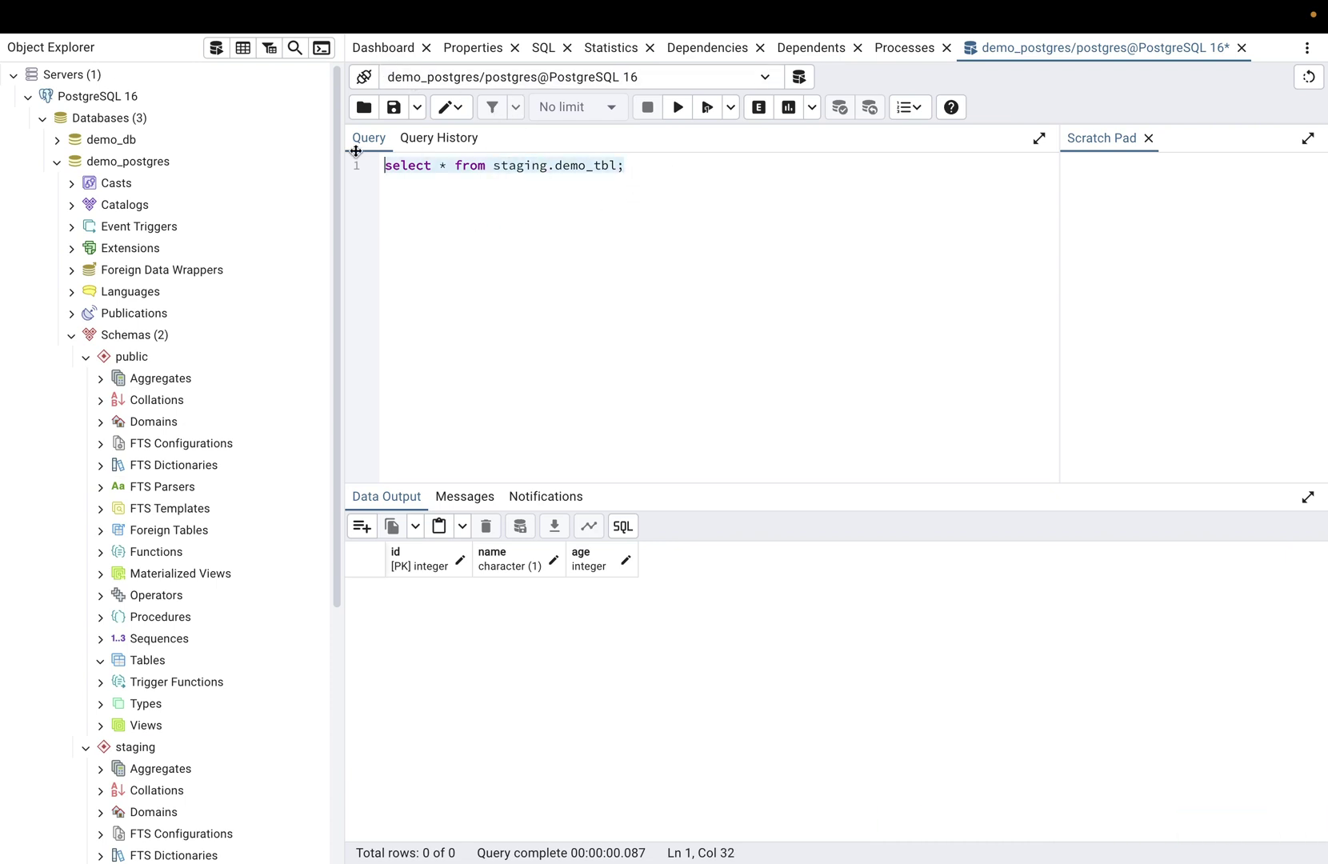
click(565, 211)
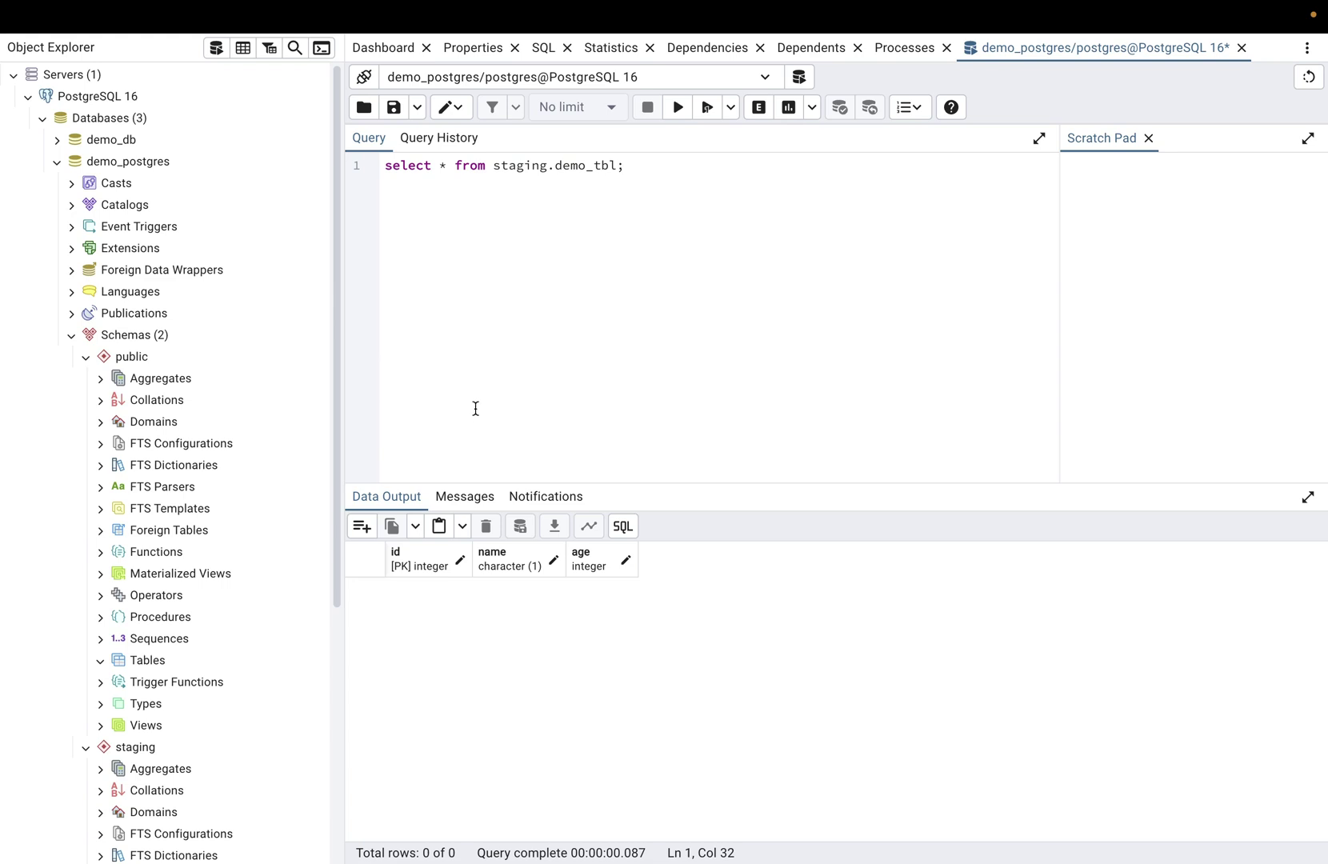